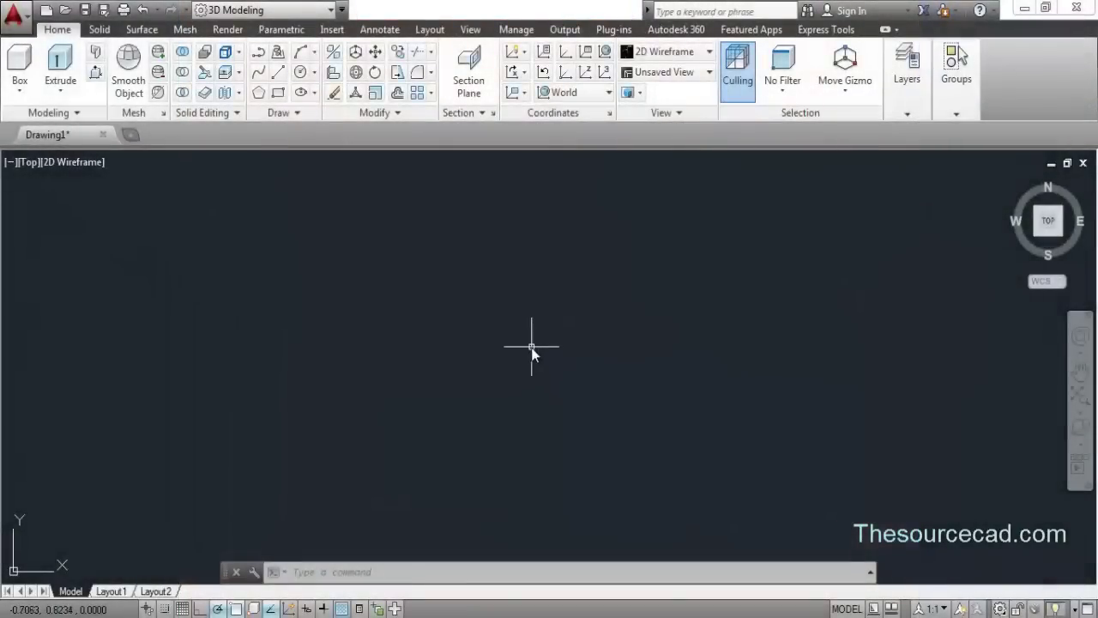
# Draw a circle of radius 5 in the empty drawing
pyautogui.click(531, 347)
pyautogui.click(525, 370)
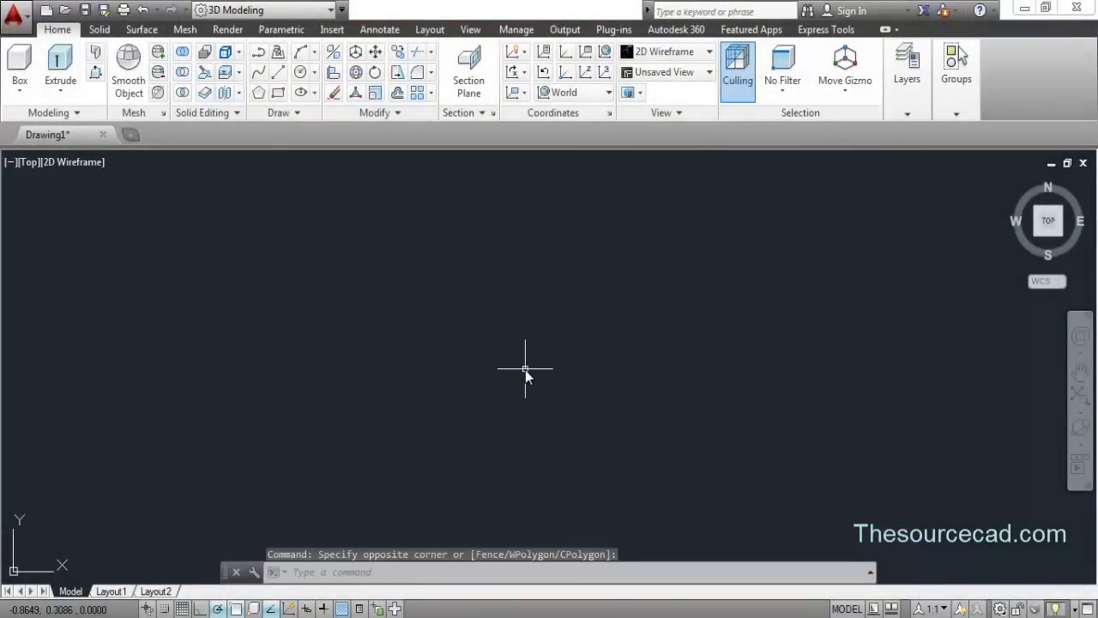
pyautogui.click(301, 72)
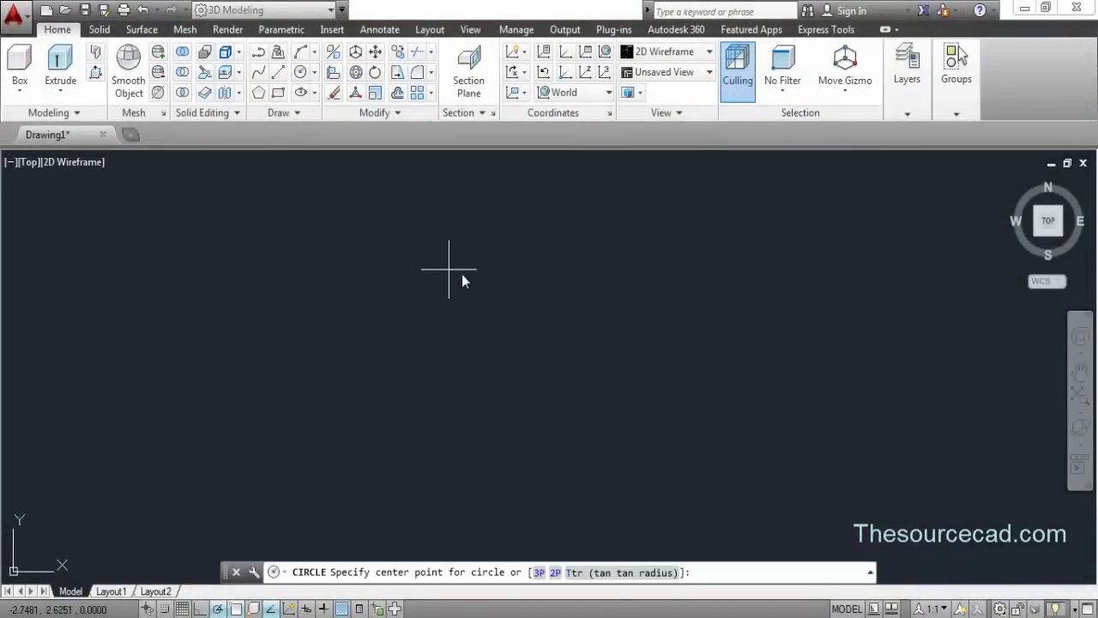
pyautogui.click(505, 296)
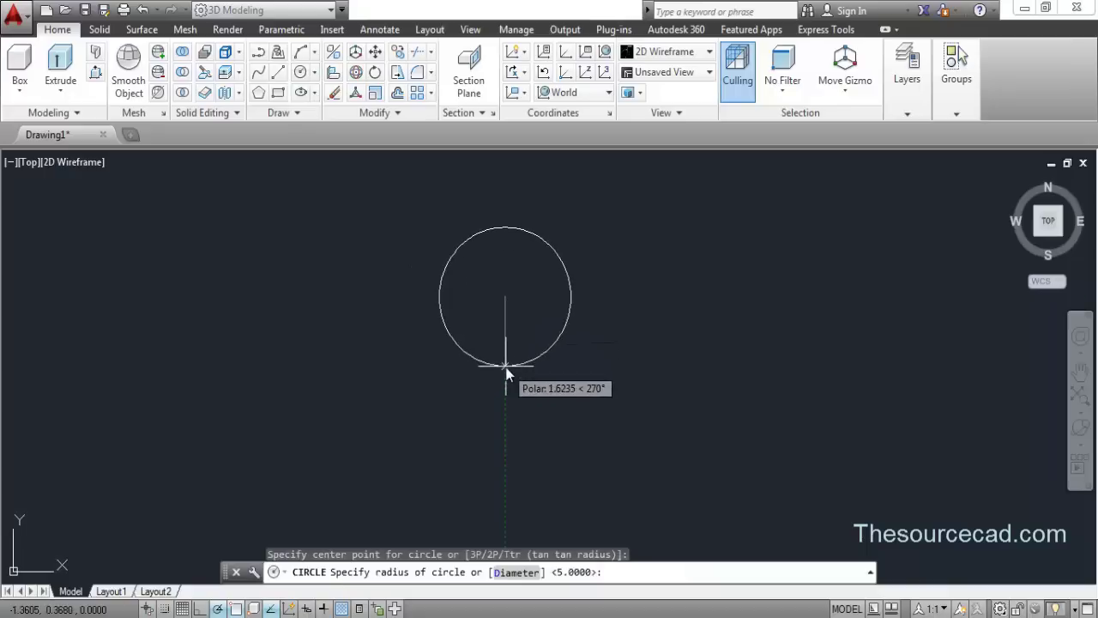
pyautogui.write('5')
pyautogui.press('Return')
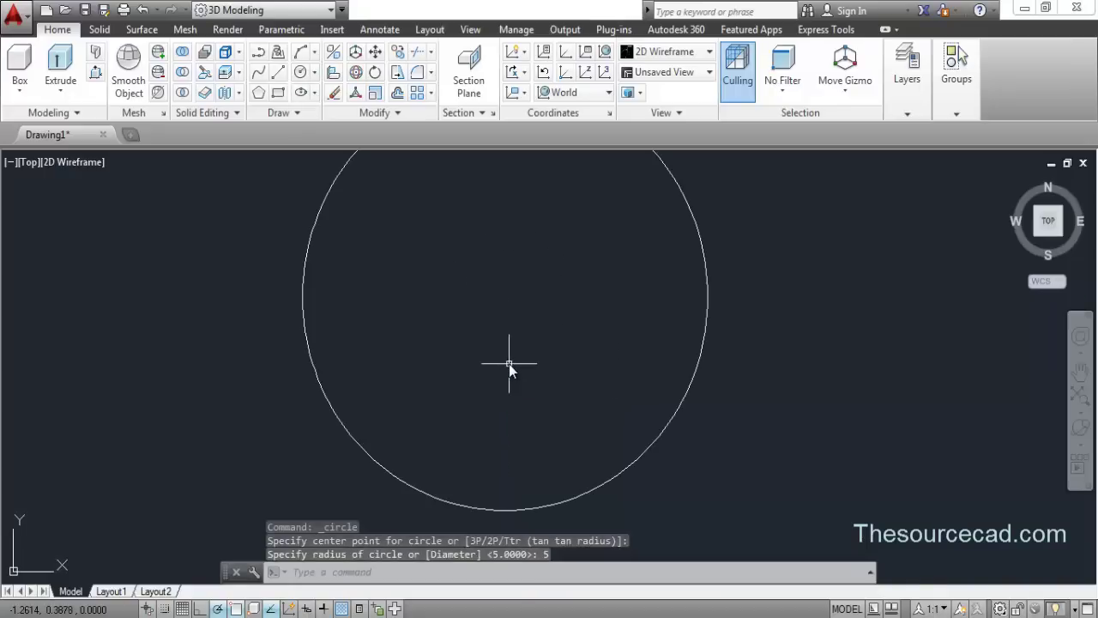
pyautogui.scroll(-4, 509, 364)
pyautogui.moveTo(509, 362); pyautogui.dragTo(492, 311, button='middle')
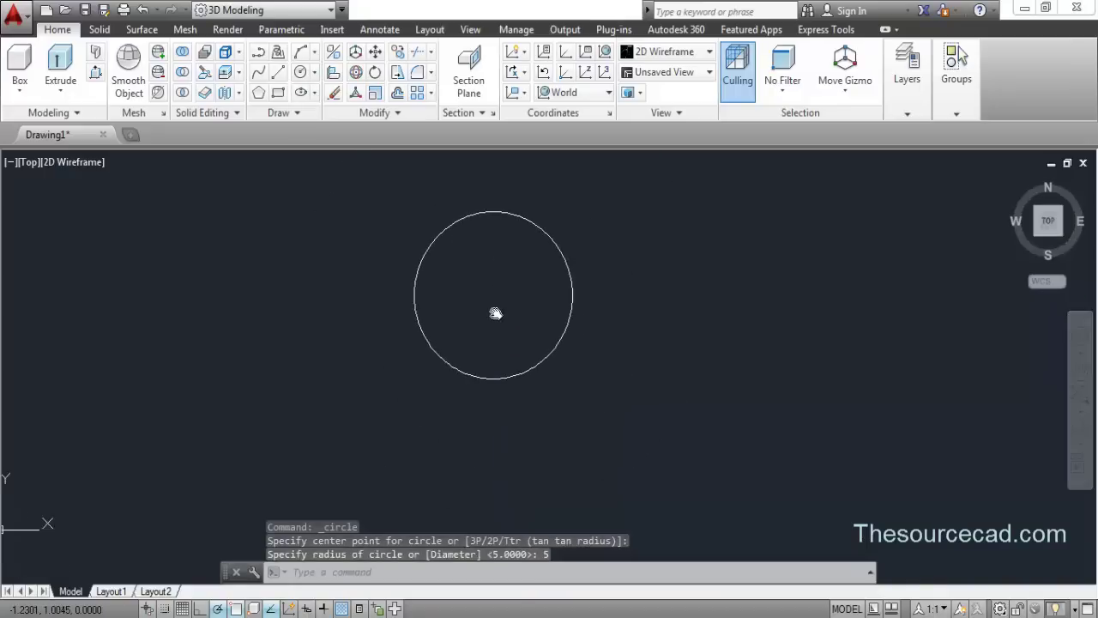
# Draw a small 2-point circle hanging from the large circle's bottom
pyautogui.click(300, 73)
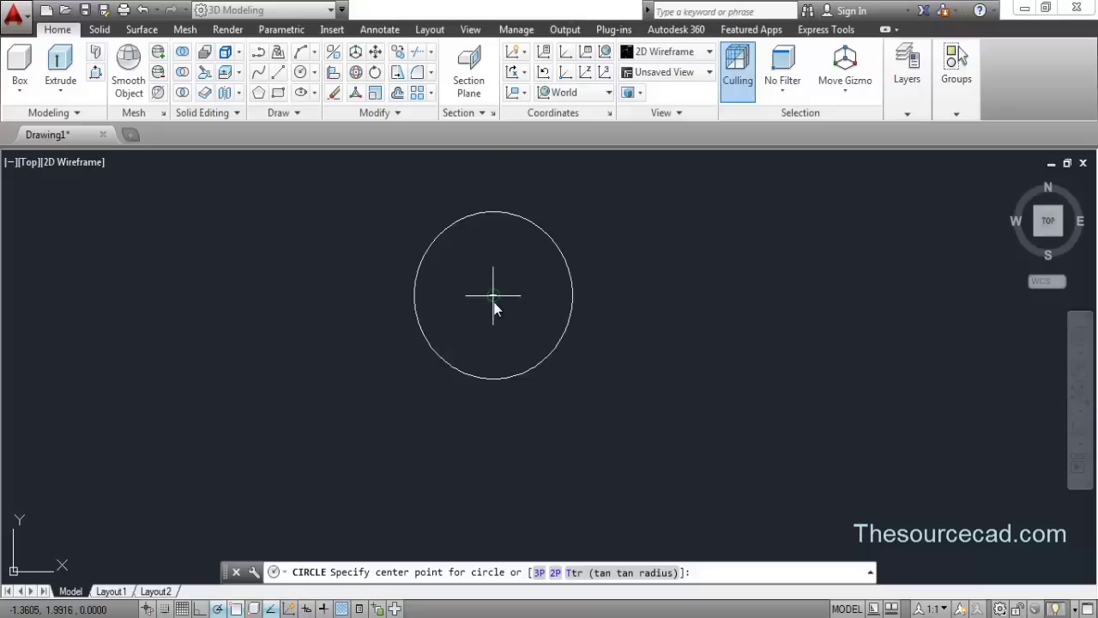
pyautogui.click(315, 73)
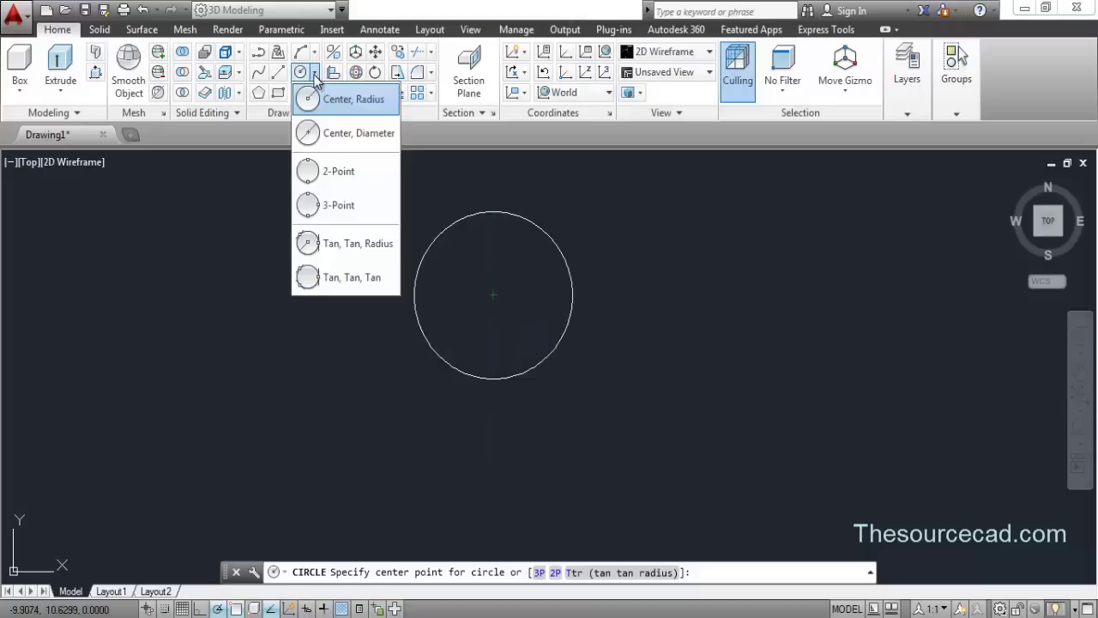
pyautogui.click(344, 172)
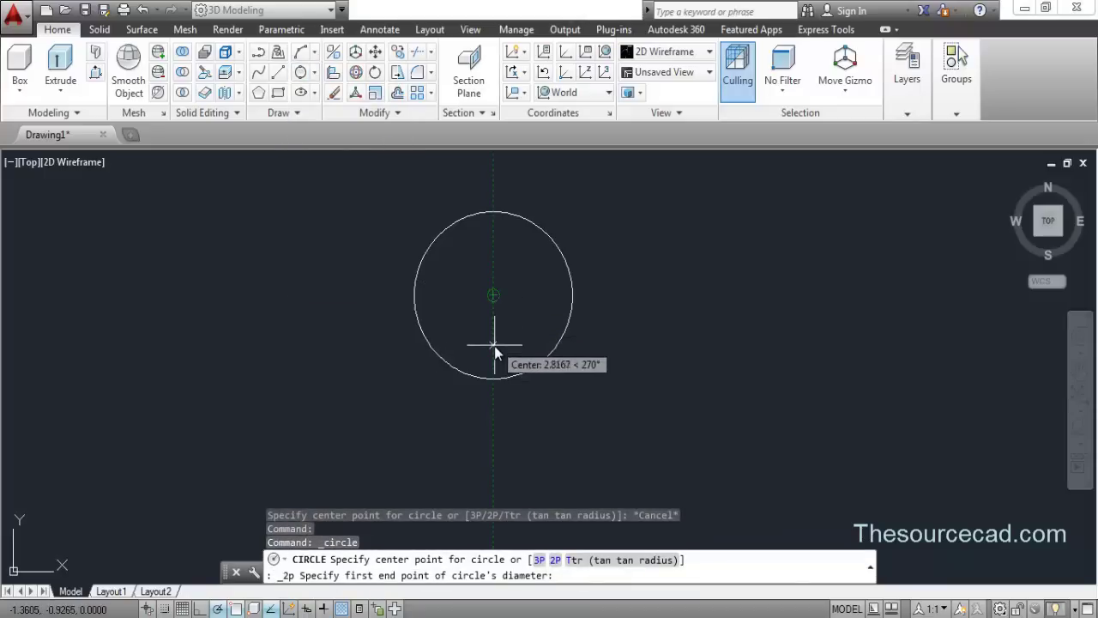
pyautogui.click(495, 371)
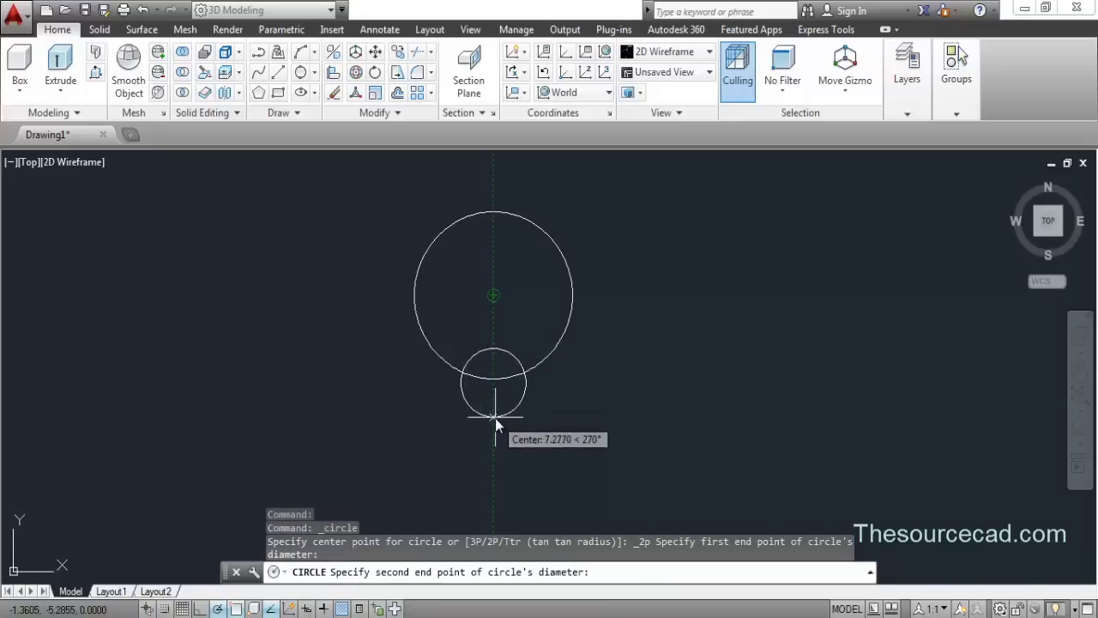
pyautogui.click(495, 412)
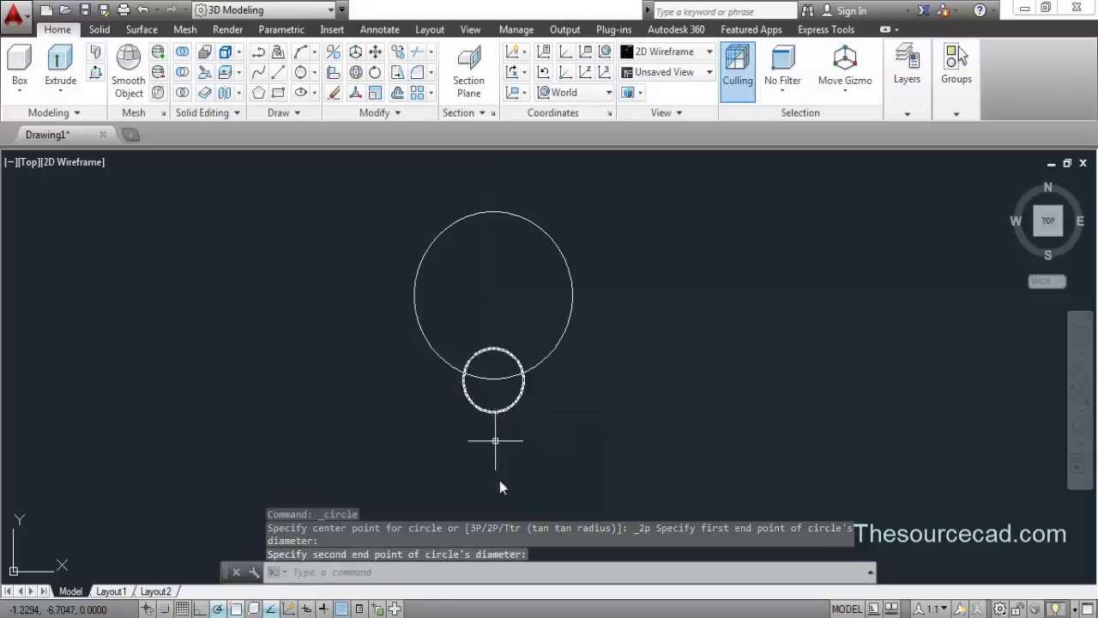
# Add a Tan-Tan-Radius circle touching both circles, keeping the default radius
pyautogui.click(314, 72)
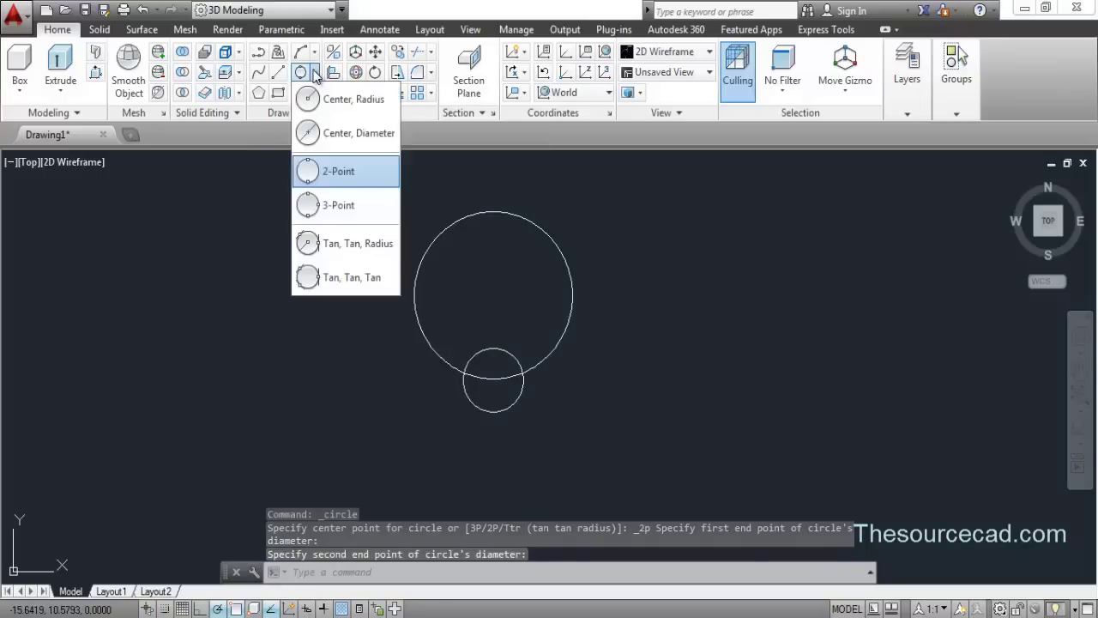
pyautogui.click(330, 244)
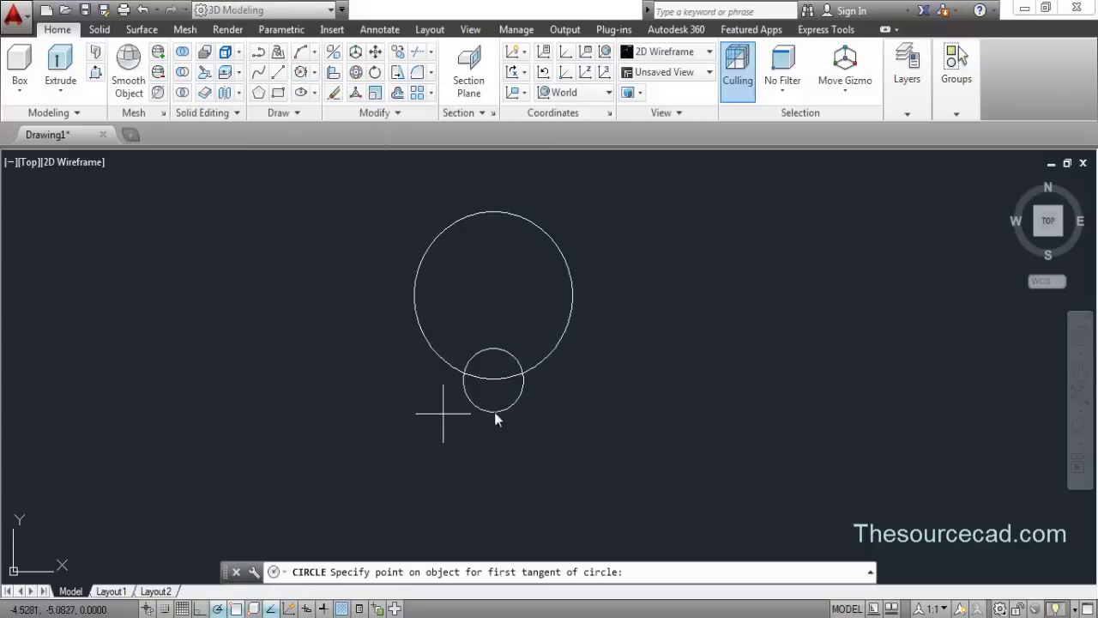
pyautogui.click(536, 375)
pyautogui.click(522, 374)
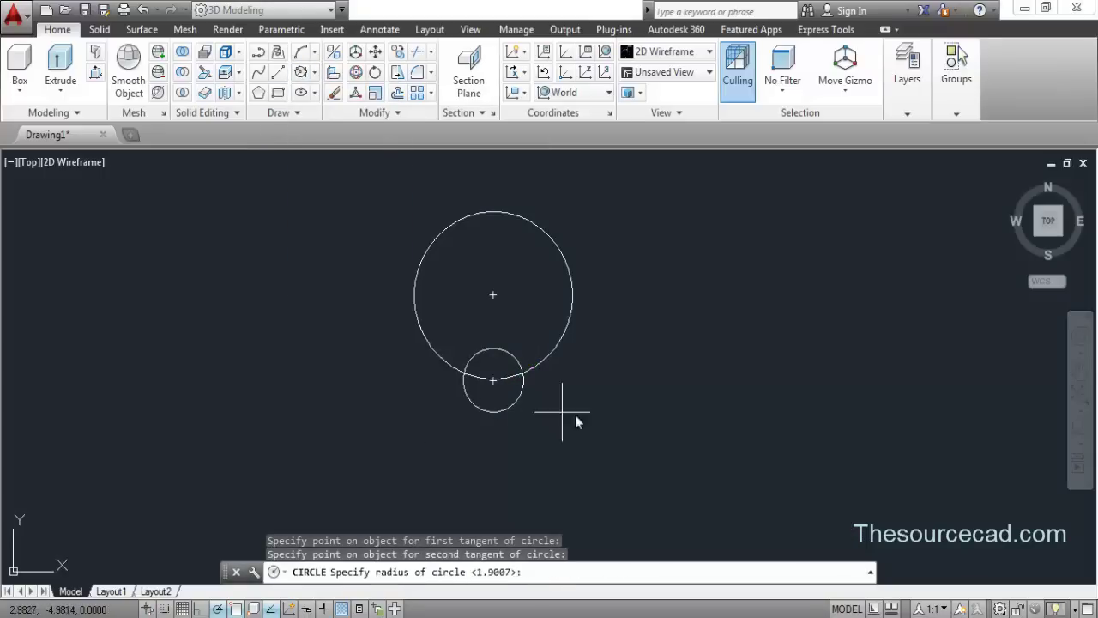
pyautogui.press('Return')
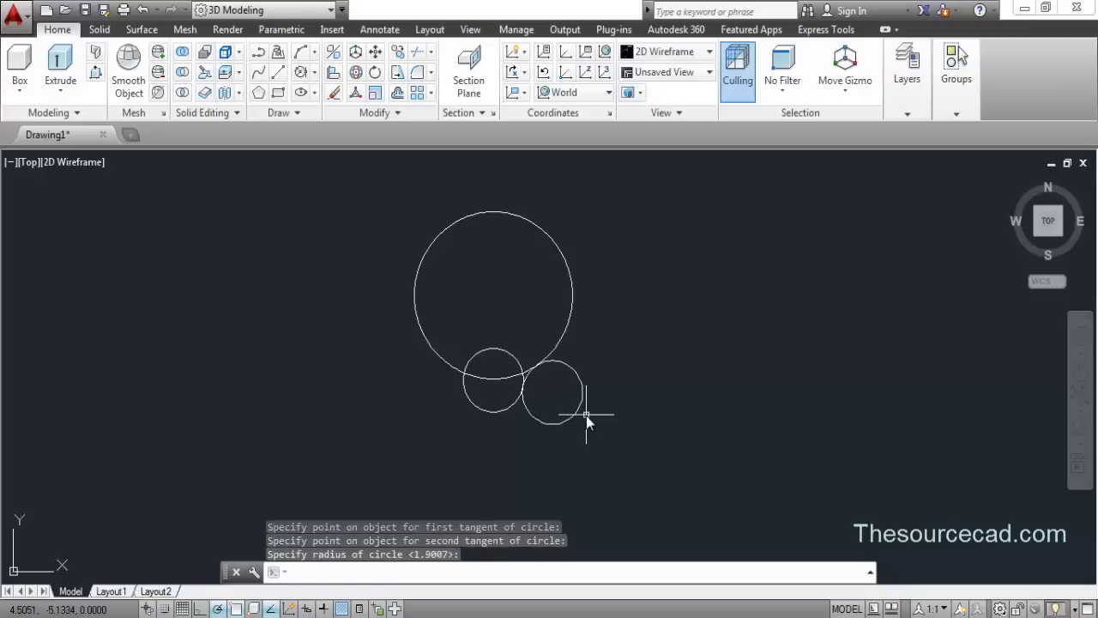
# Trim the overlapping circle arcs down to a single bulb outline
pyautogui.click(416, 54)
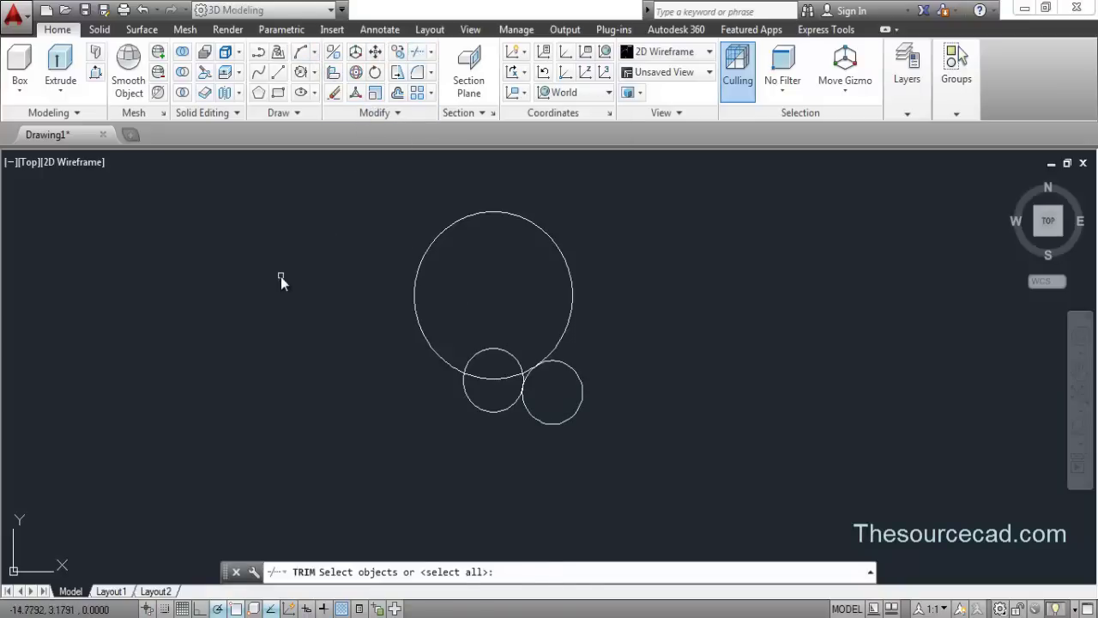
pyautogui.click(583, 385)
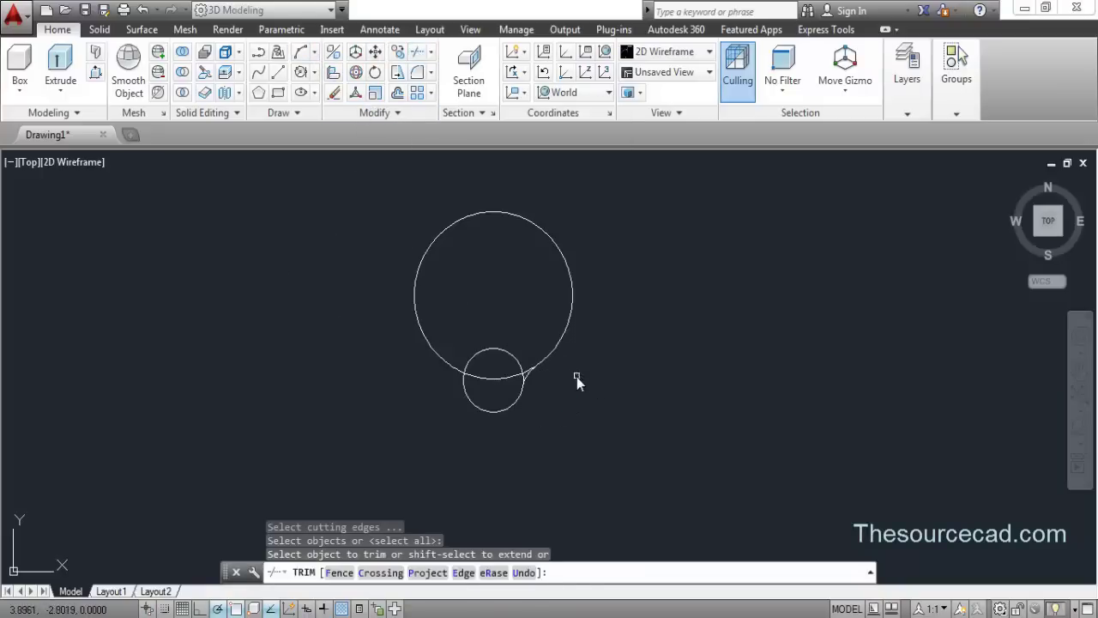
pyautogui.click(517, 362)
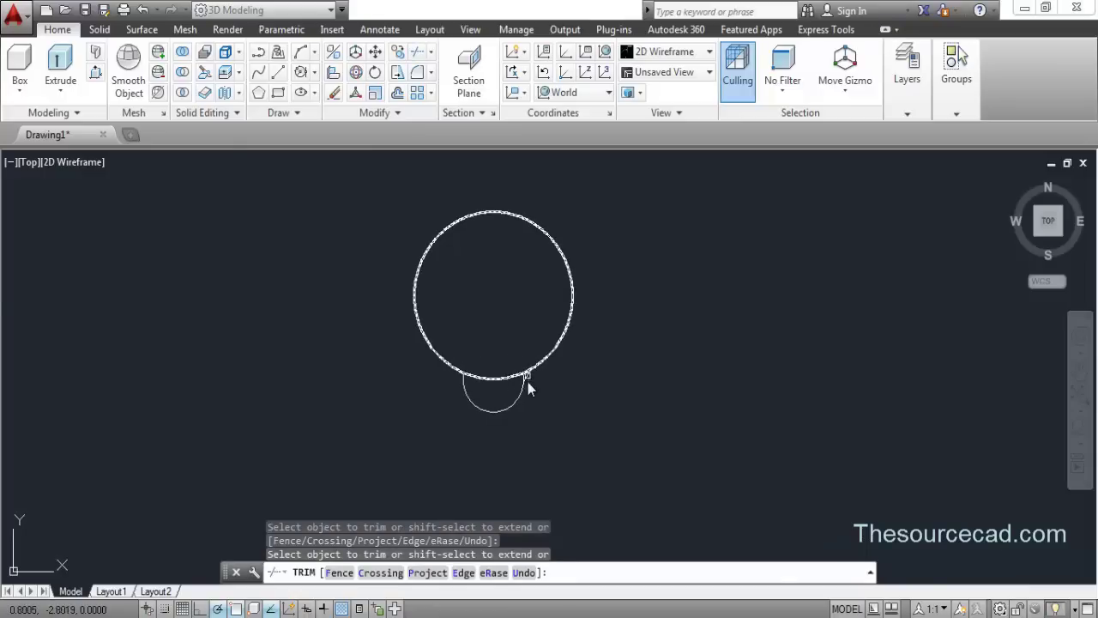
pyautogui.scroll(6, 527, 382)
pyautogui.click(488, 337)
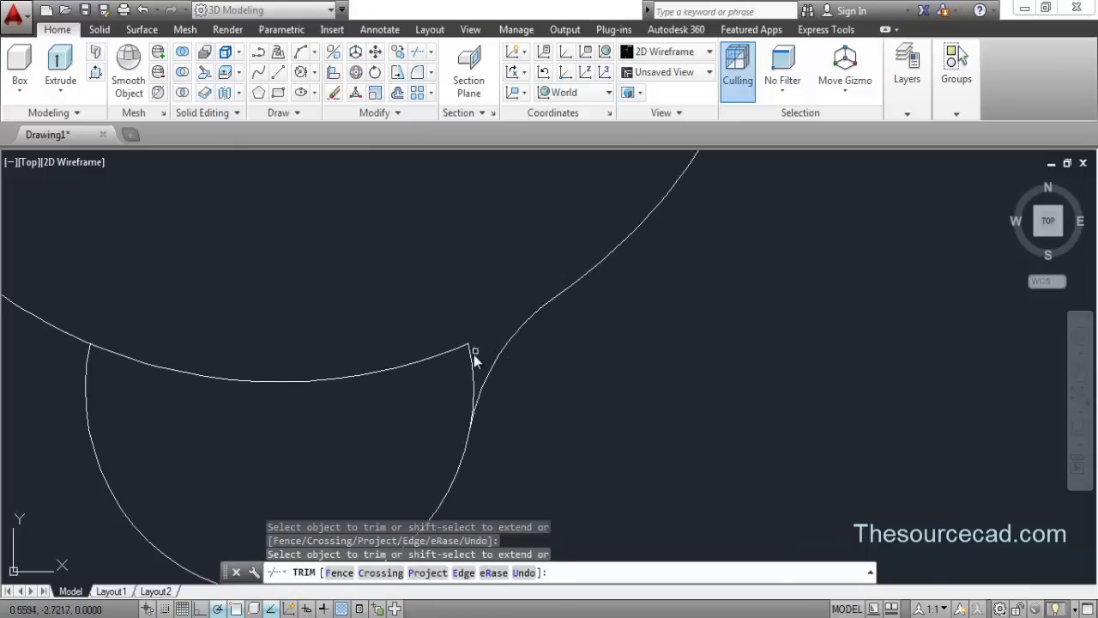
pyautogui.click(473, 359)
pyautogui.scroll(-5, 422, 292)
pyautogui.rightClick(399, 248)
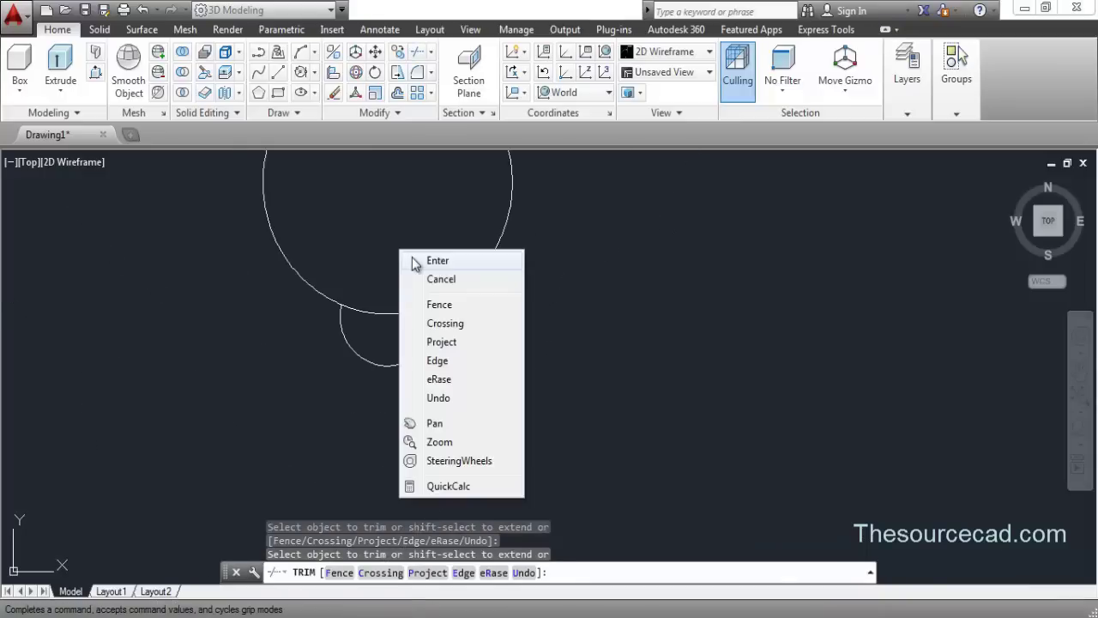
pyautogui.click(416, 256)
pyautogui.moveTo(432, 317); pyautogui.dragTo(523, 454, button='middle')
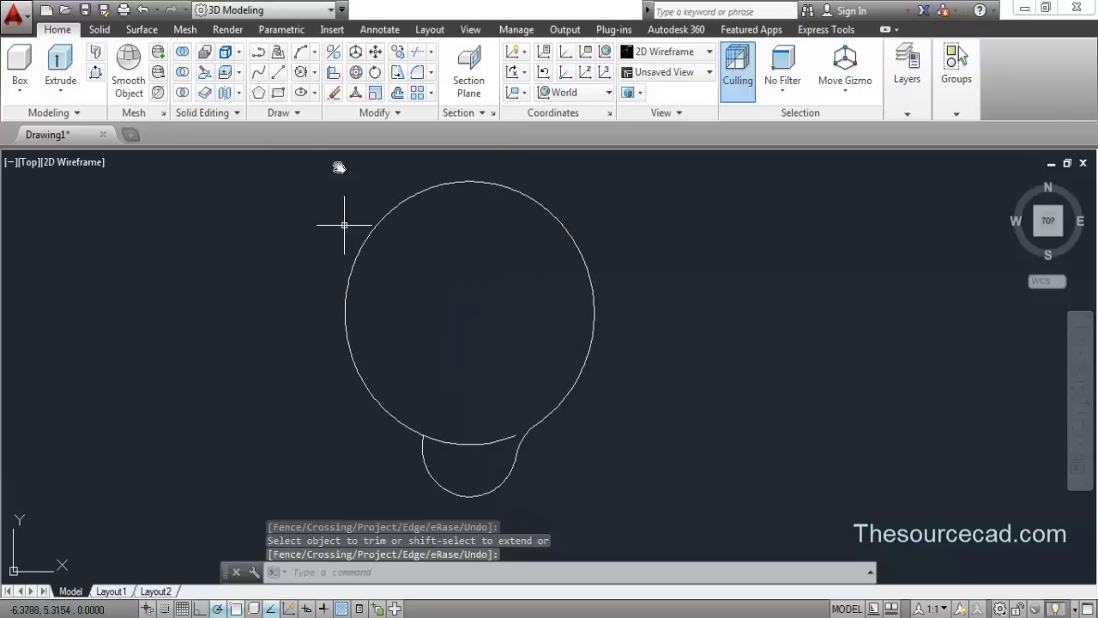
# Draw a vertical centre line from the bulb's top point to its bottom point
pyautogui.click(277, 73)
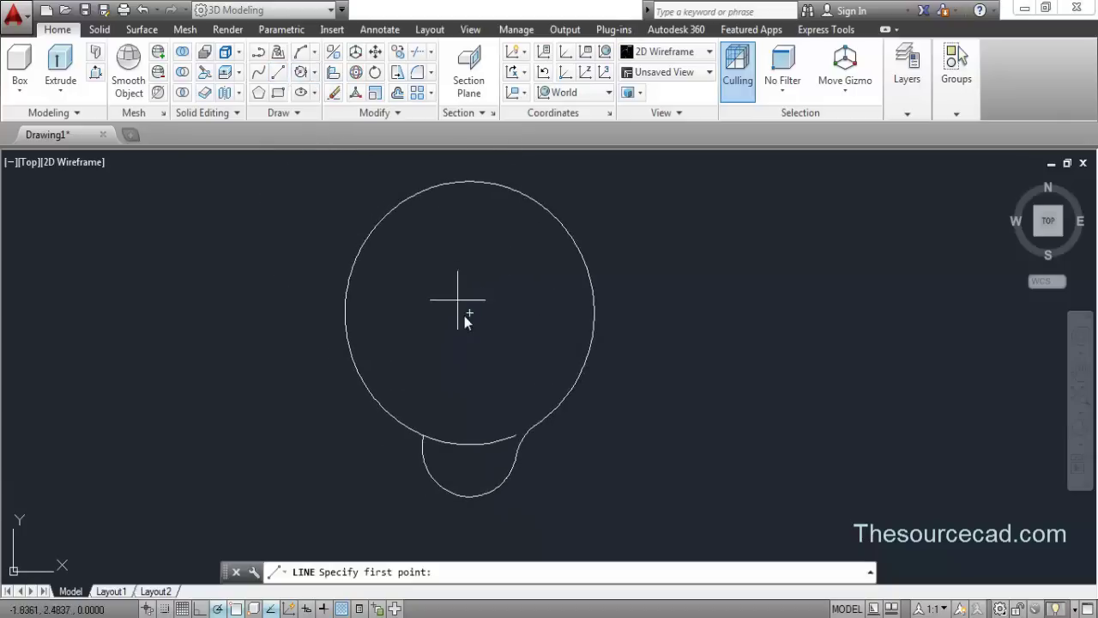
pyautogui.click(470, 183)
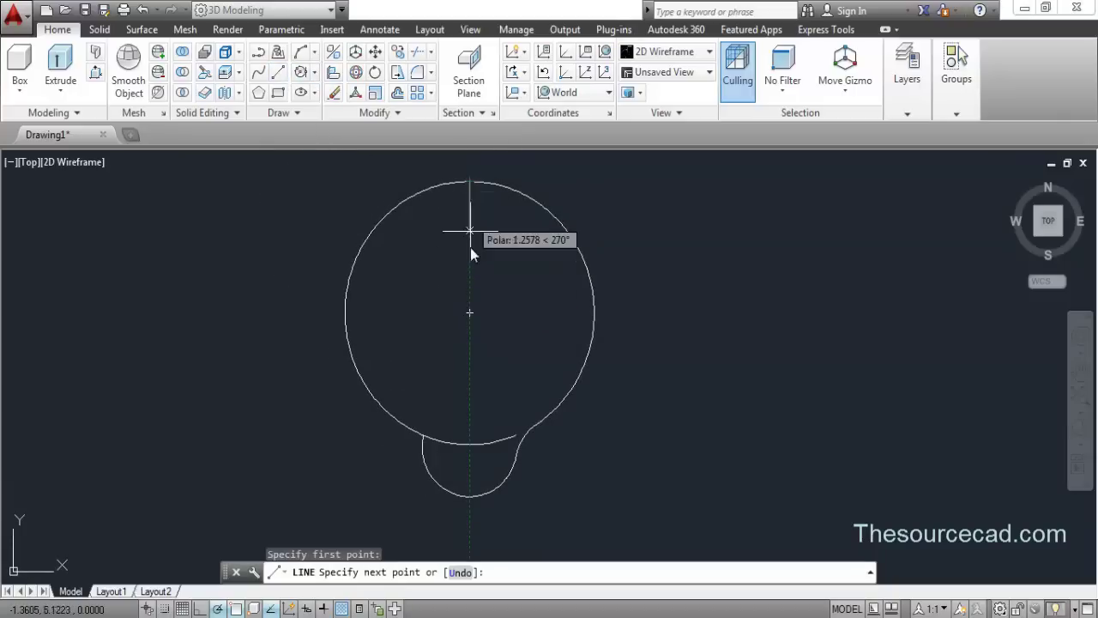
pyautogui.click(470, 496)
pyautogui.rightClick(518, 351)
pyautogui.click(536, 358)
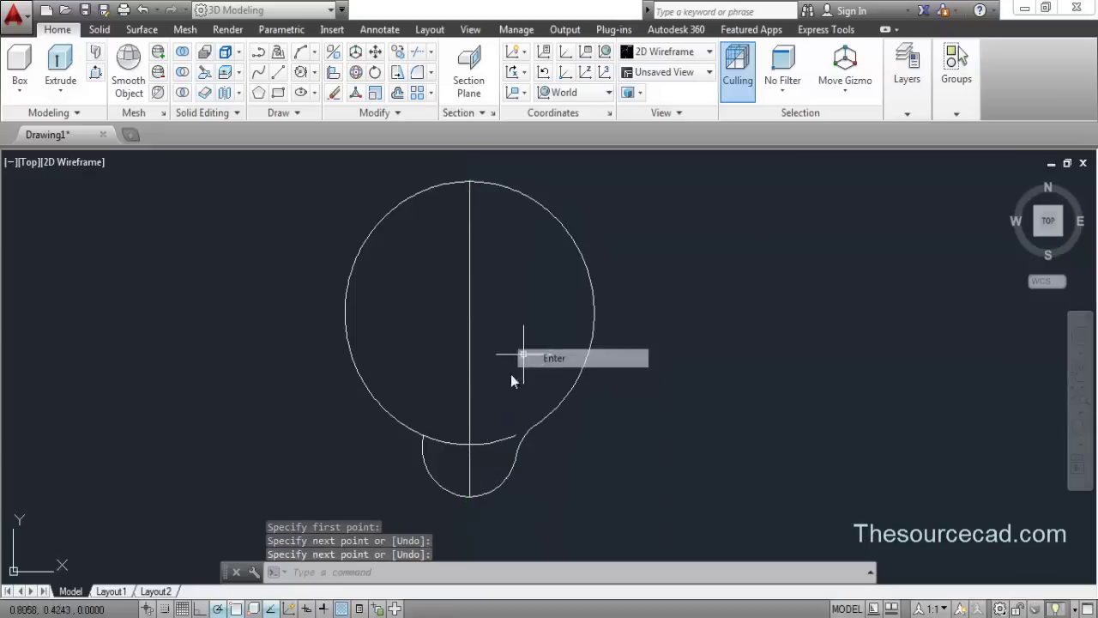
# Trim away the outline's left half and erase the stray arc left of the centre line
pyautogui.click(418, 52)
pyautogui.press('Return')
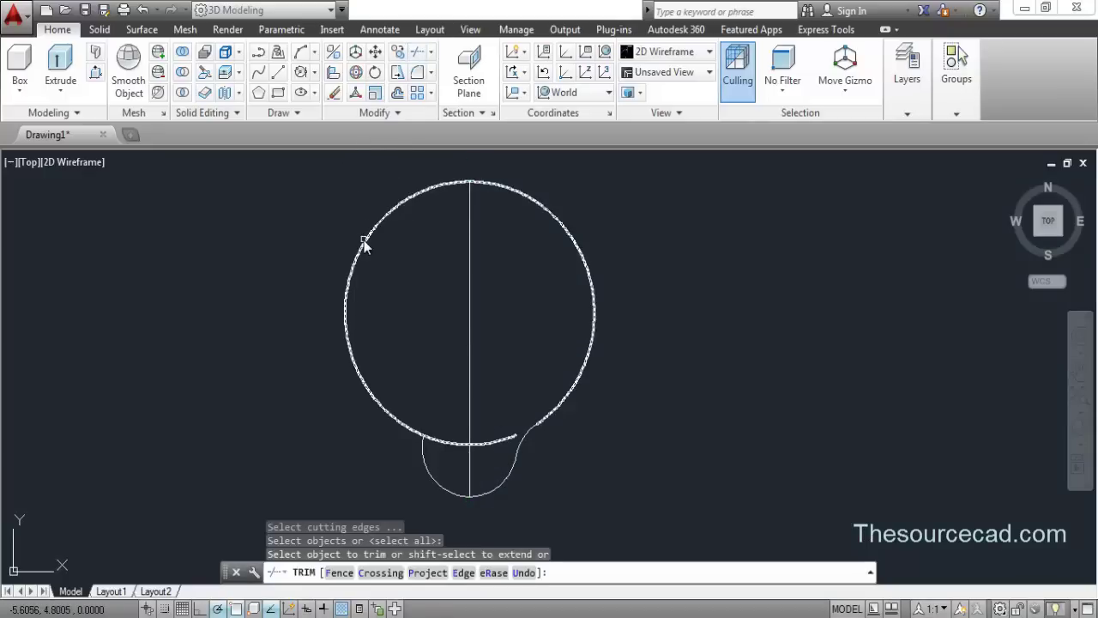
pyautogui.click(367, 241)
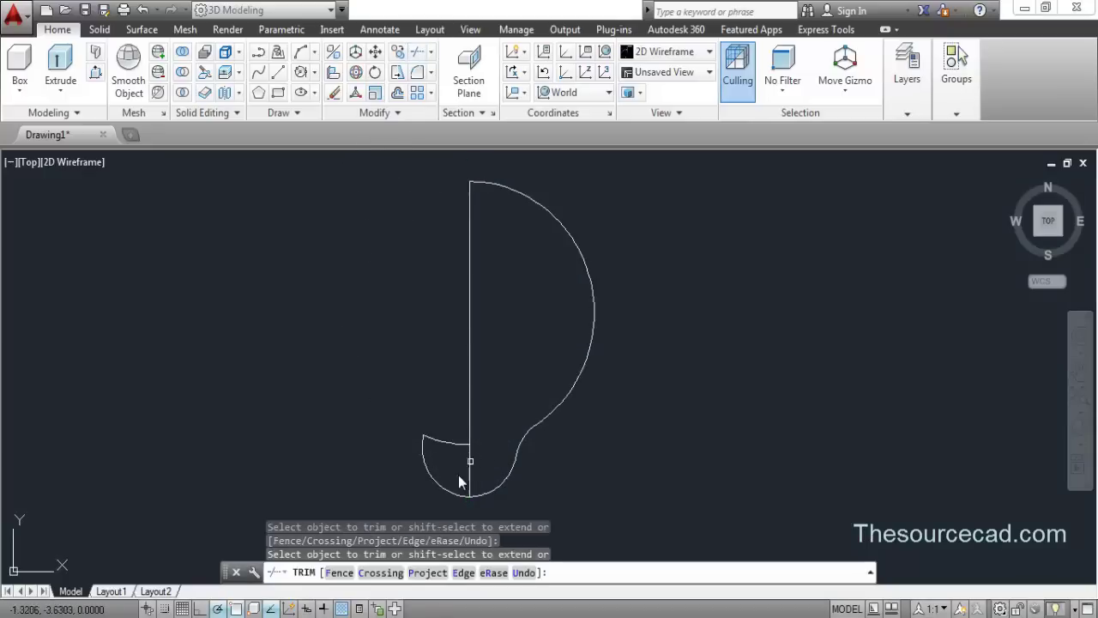
pyautogui.click(452, 493)
pyautogui.rightClick(412, 372)
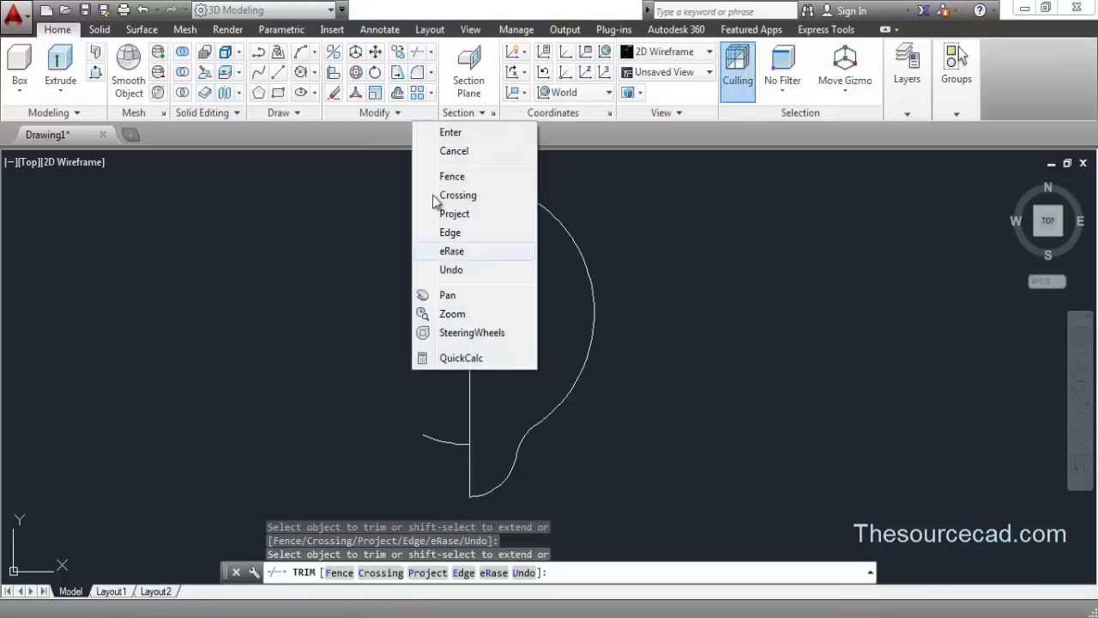
pyautogui.click(442, 133)
pyautogui.click(425, 437)
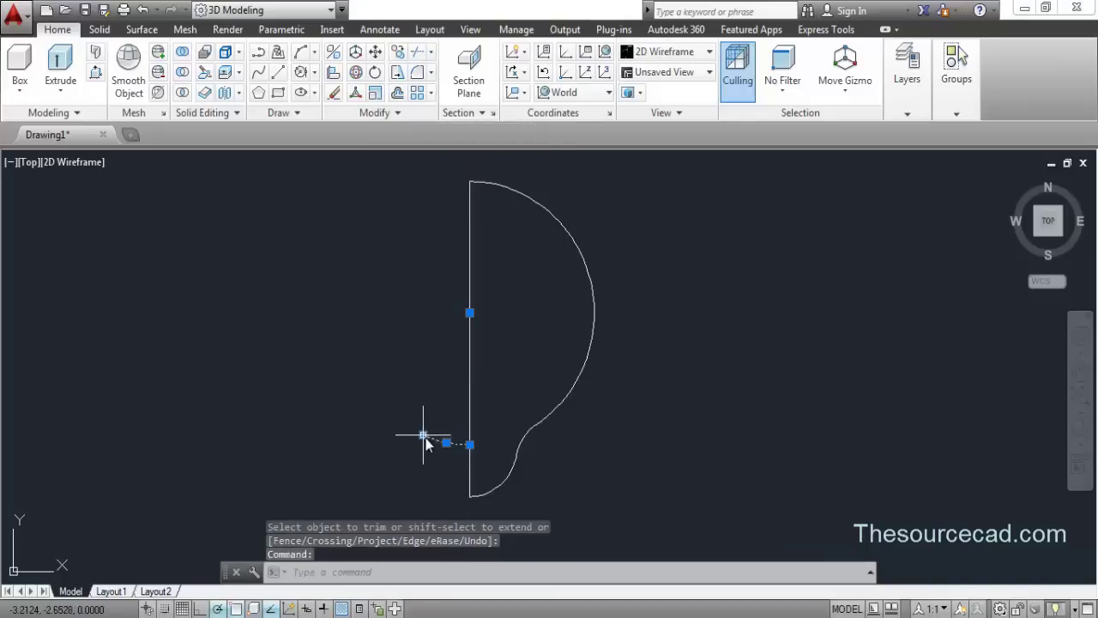
pyautogui.rightClick(364, 335)
pyautogui.click(403, 305)
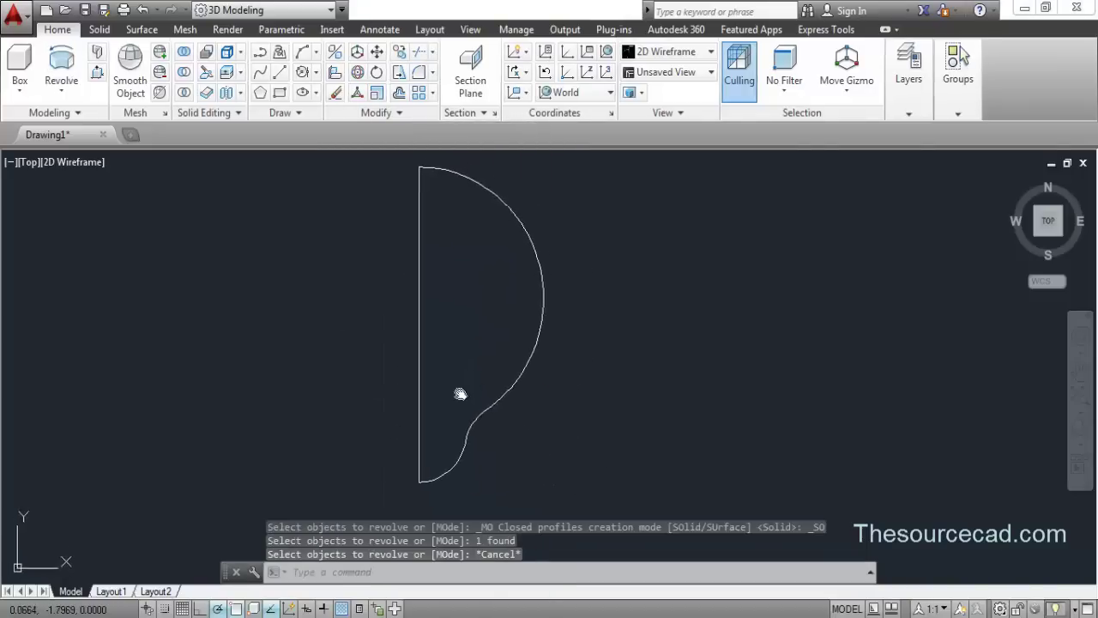
# Draw a horizontal line across the bulb's neck
pyautogui.moveTo(460, 393); pyautogui.dragTo(495, 363, button='middle')
pyautogui.click(280, 72)
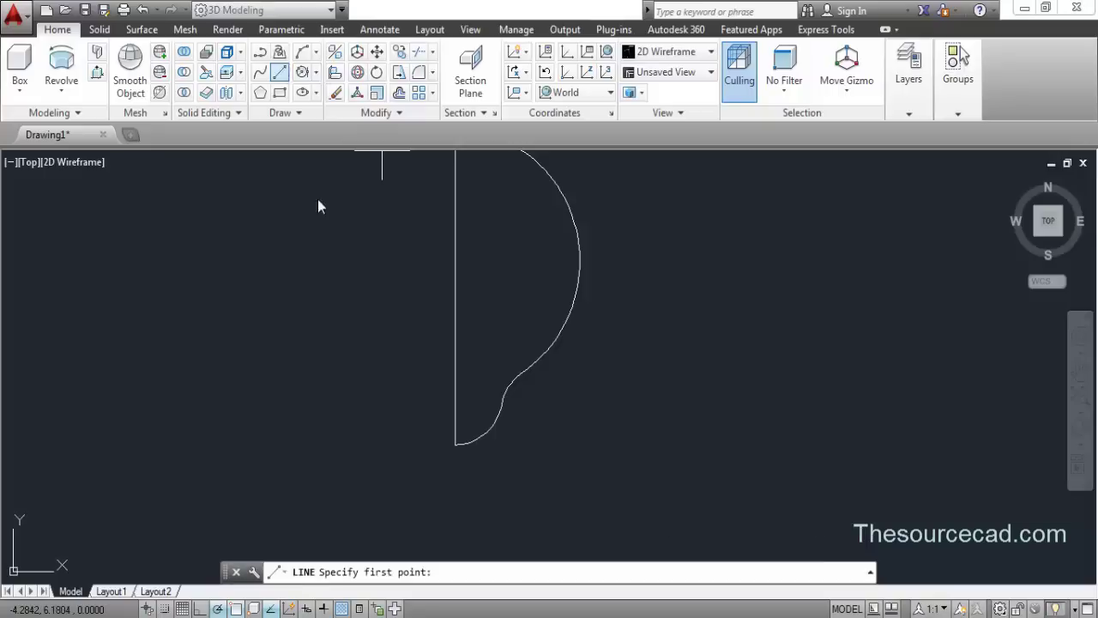
pyautogui.click(431, 426)
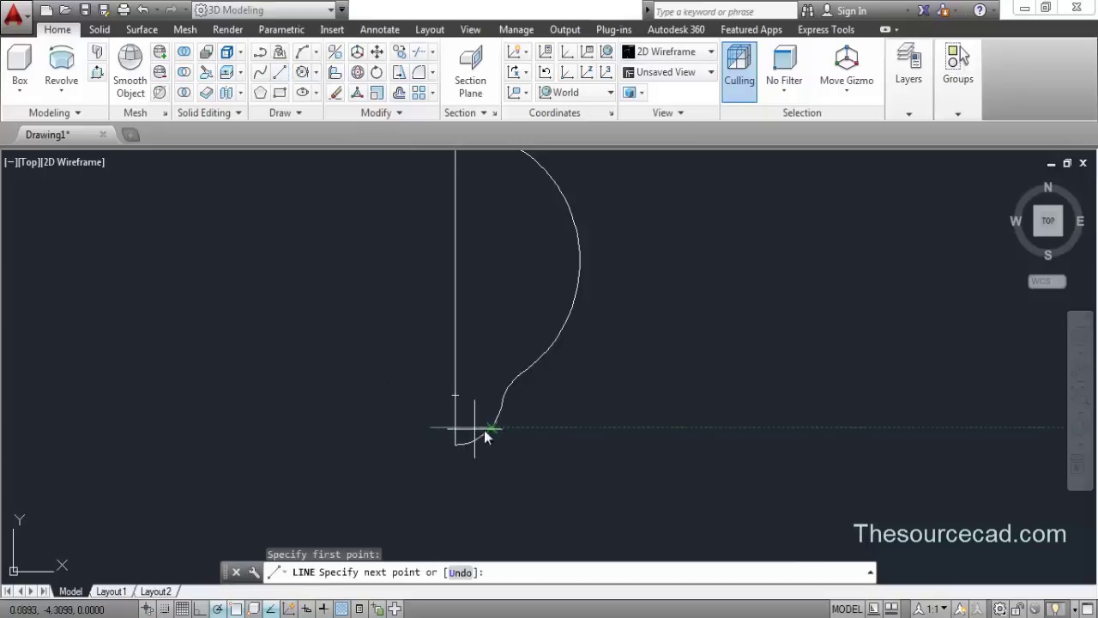
pyautogui.click(523, 427)
pyautogui.rightClick(558, 372)
pyautogui.click(589, 382)
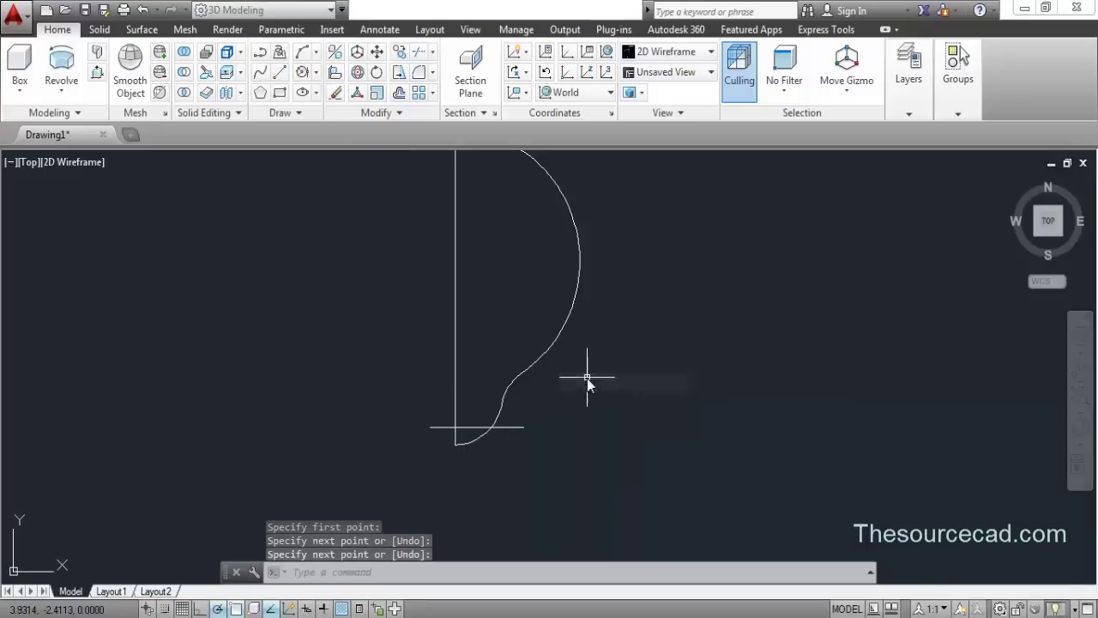
# Trim the line overshoot, the arc piece below it and the left stub
pyautogui.click(420, 52)
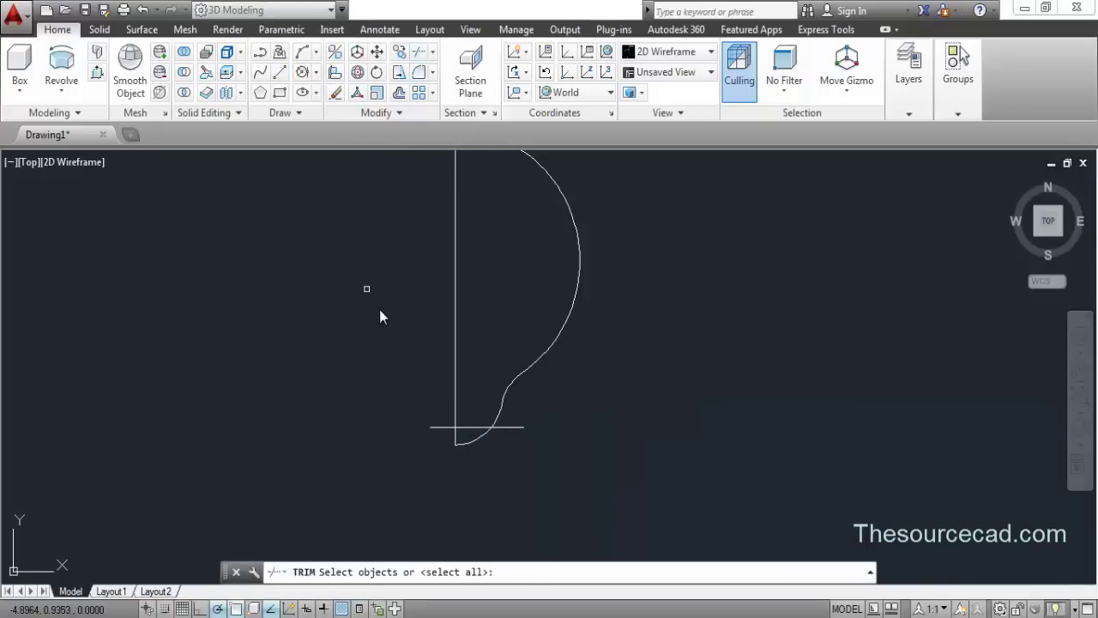
pyautogui.press('Return')
pyautogui.click(517, 427)
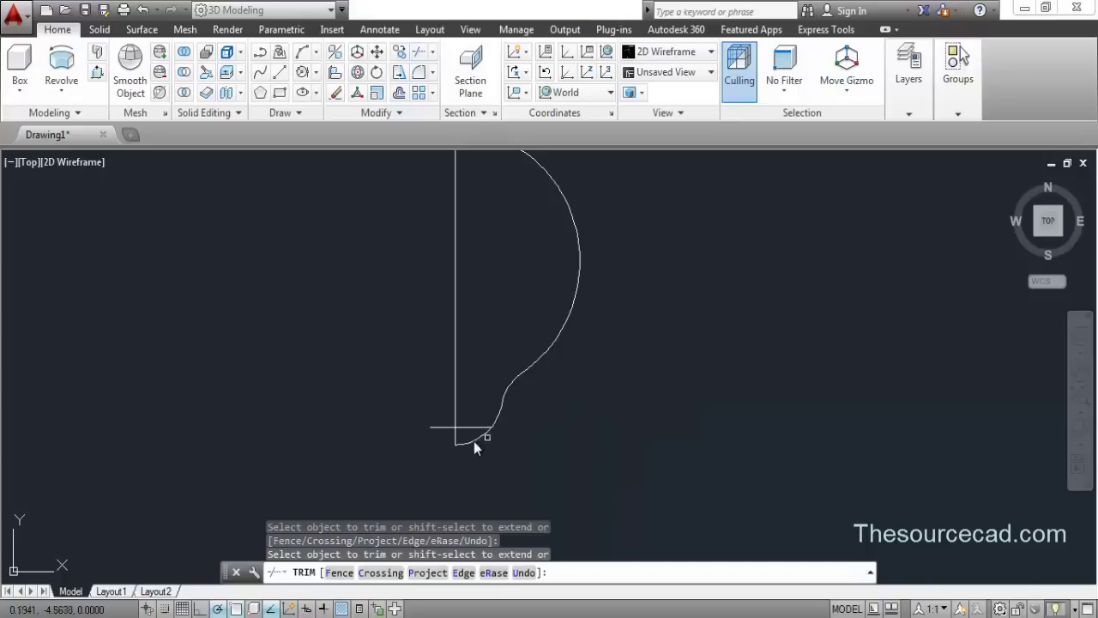
pyautogui.click(472, 441)
pyautogui.click(449, 429)
pyautogui.rightClick(401, 372)
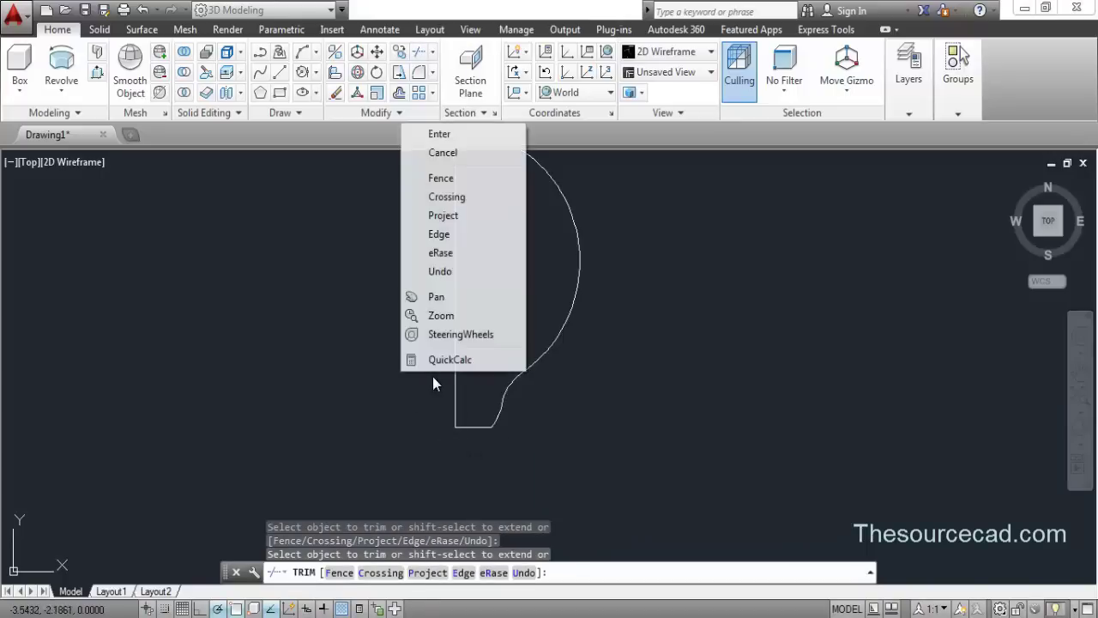
pyautogui.click(444, 137)
# Join the arc and bottom lines into one polyline profile
pyautogui.click(519, 482)
pyautogui.click(480, 331)
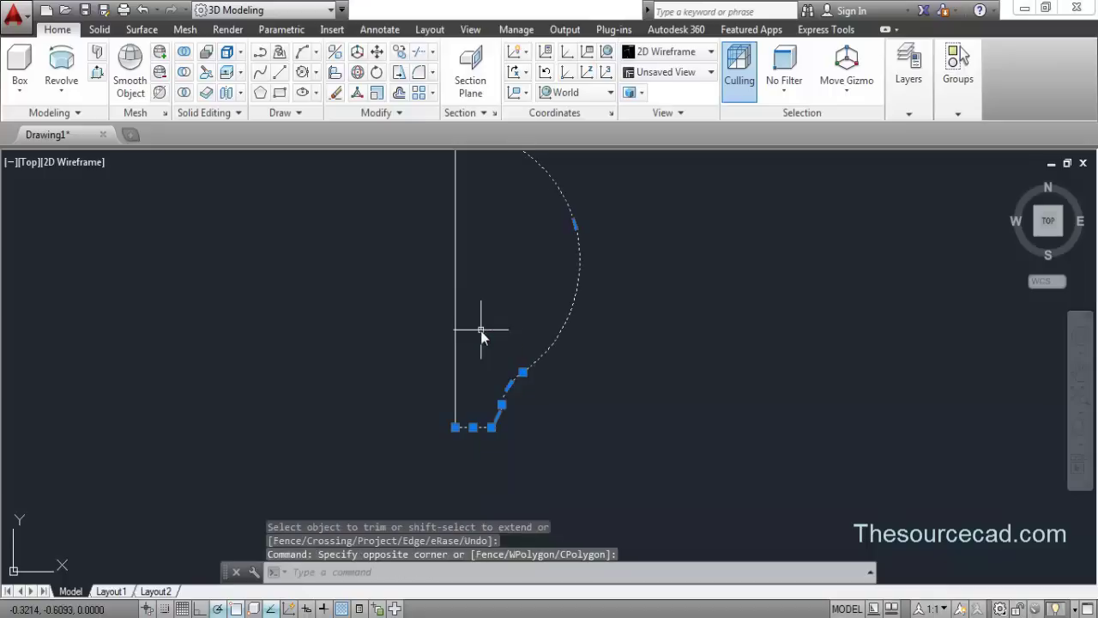
pyautogui.click(378, 114)
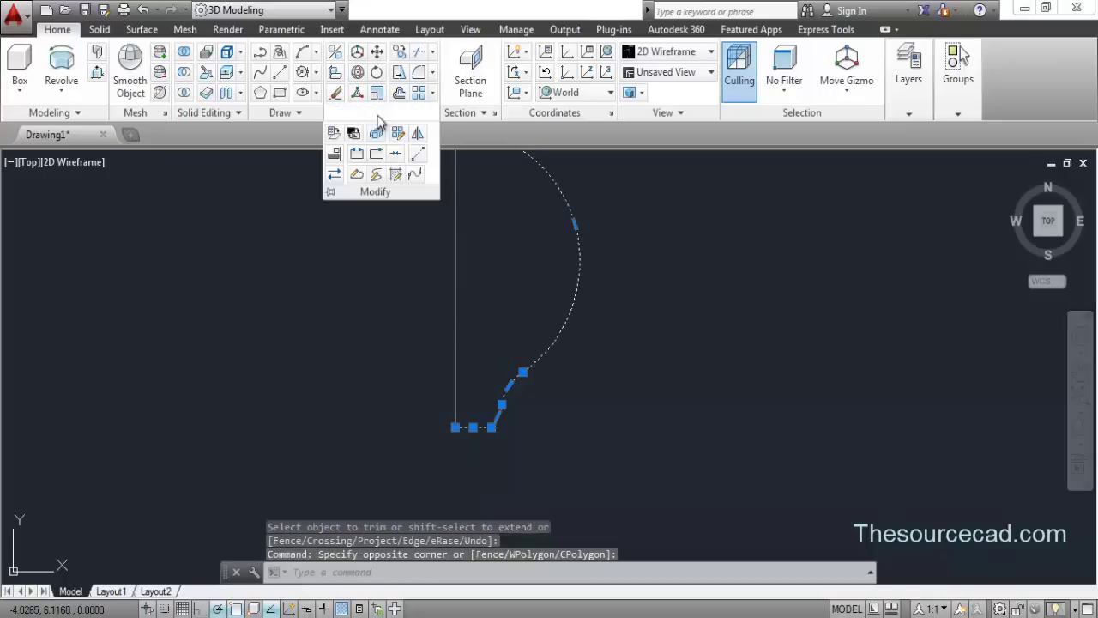
pyautogui.click(395, 155)
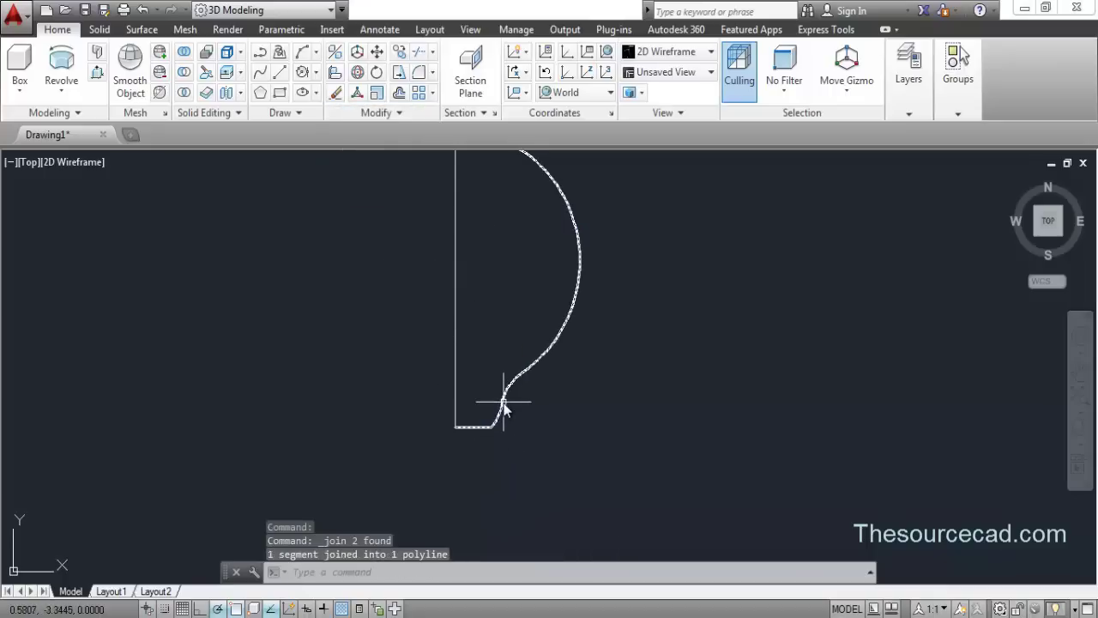
pyautogui.moveTo(486, 313); pyautogui.dragTo(498, 358, button='middle')
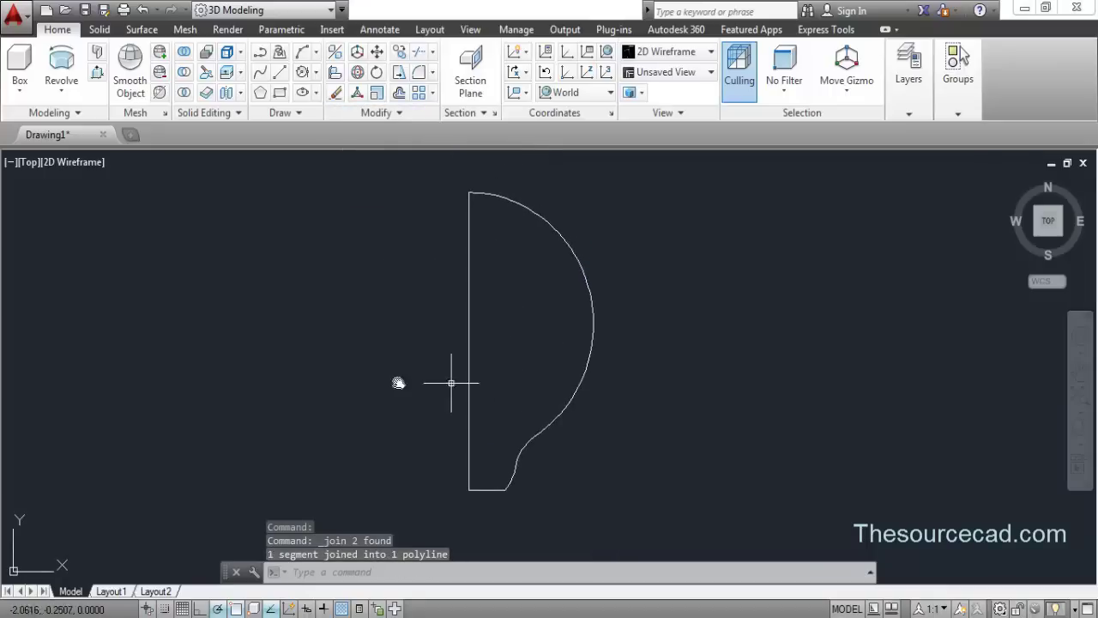
# Revolve the profile 360° about the vertical centre line into the bulb solid
pyautogui.click(61, 61)
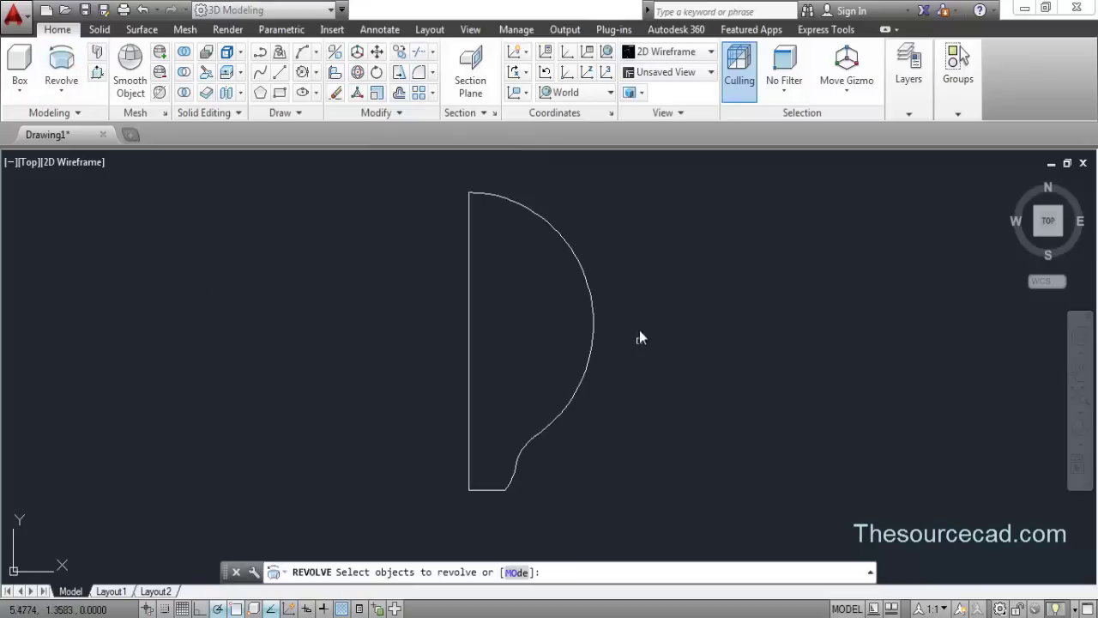
pyautogui.click(591, 284)
pyautogui.rightClick(607, 253)
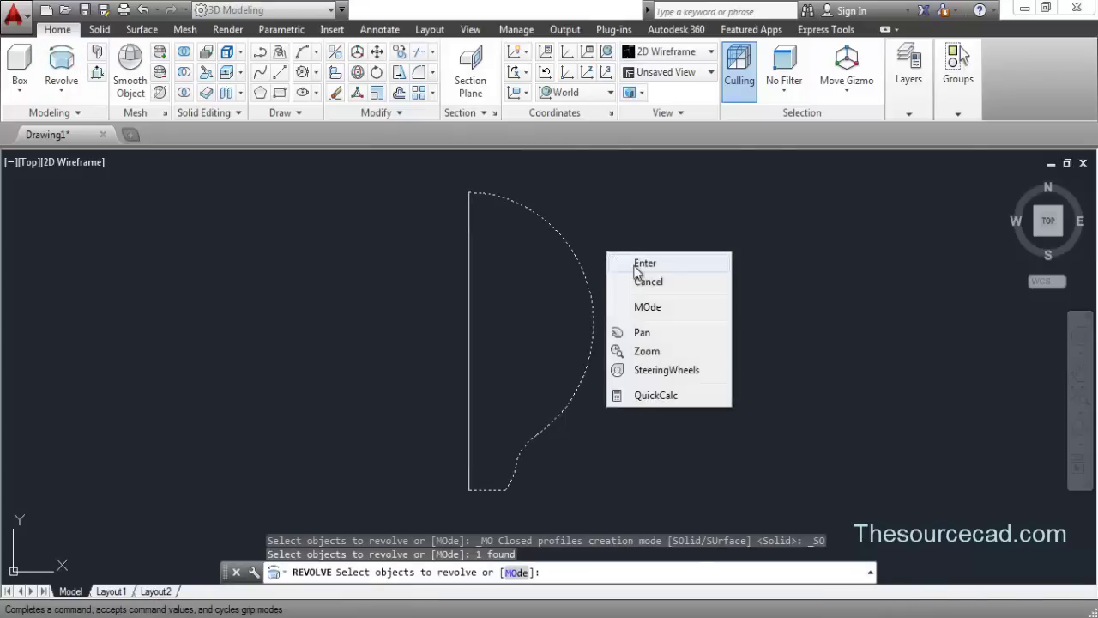
pyautogui.click(643, 263)
pyautogui.click(468, 490)
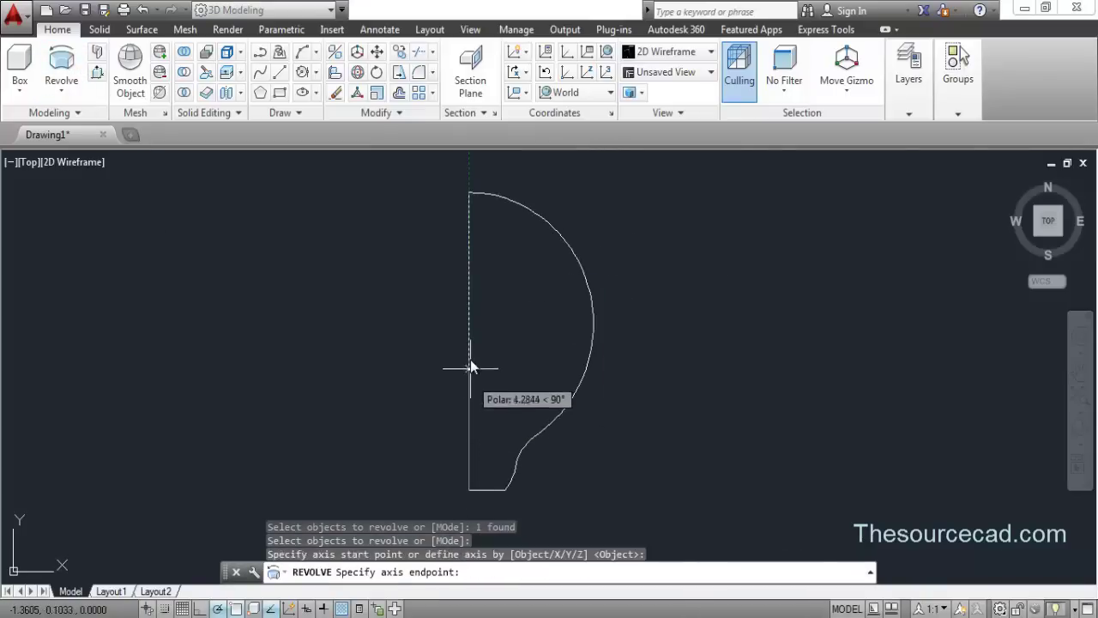
pyautogui.click(470, 333)
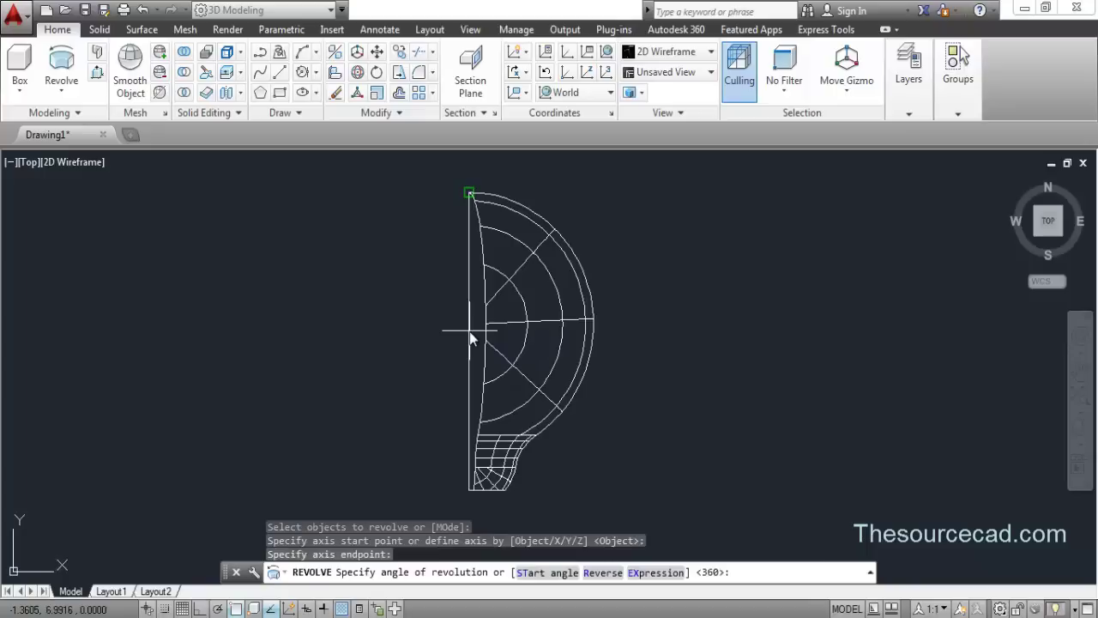
pyautogui.rightClick(472, 335)
pyautogui.click(491, 344)
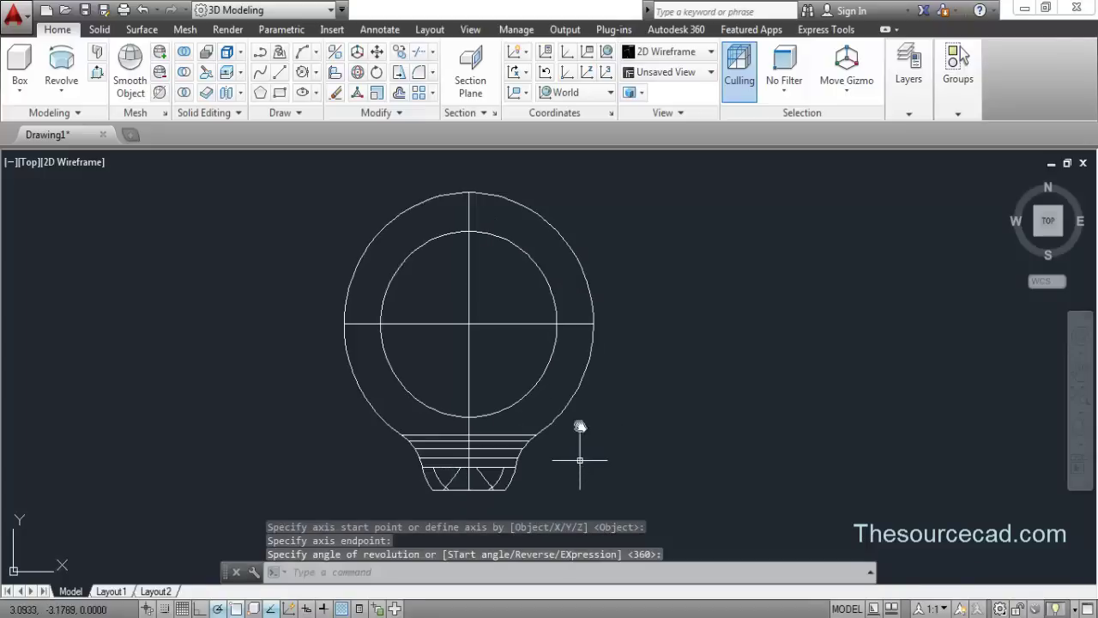
# Regenerate the display with REA and reframe the view to leave room below the bulb
pyautogui.scroll(-5, 518, 356)
pyautogui.moveTo(514, 426)
pyautogui.mouseDown(button='middle')
pyautogui.moveTo(497, 372)
pyautogui.moveTo(502, 392)
pyautogui.mouseUp(button='middle')
pyautogui.moveTo(397, 367); pyautogui.dragTo(393, 367, button='middle')
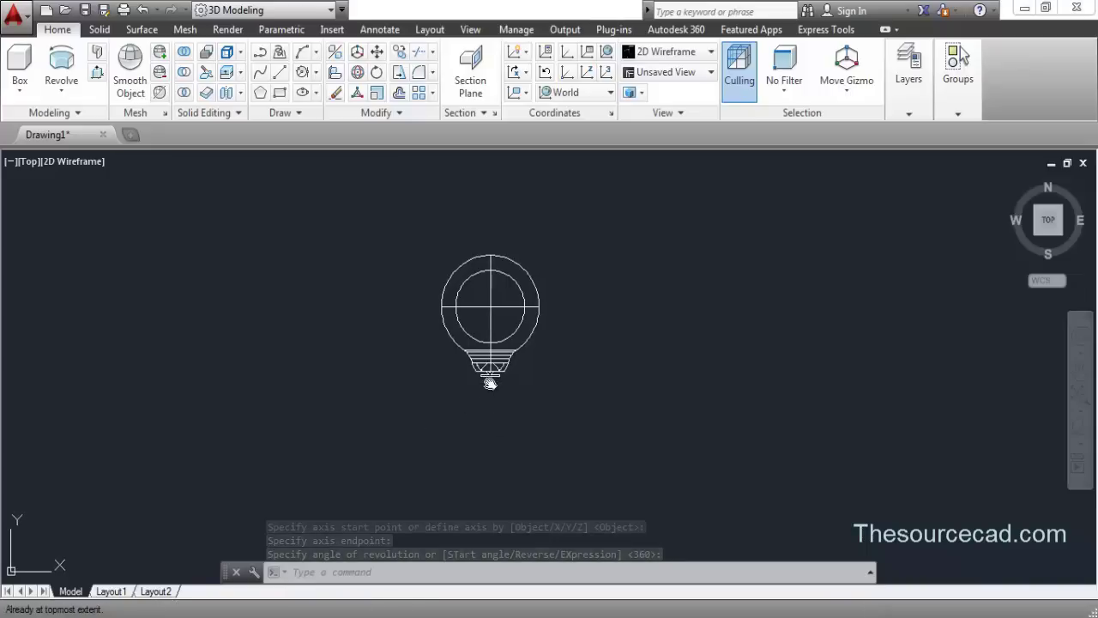
pyautogui.write('re')
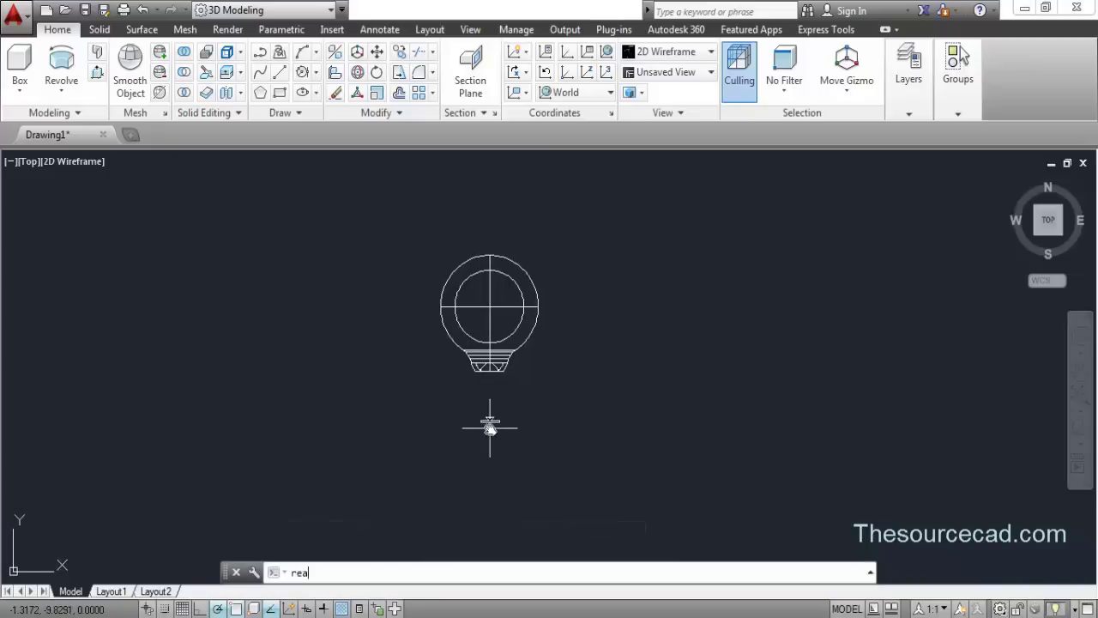
pyautogui.write('a')
pyautogui.press('Return')
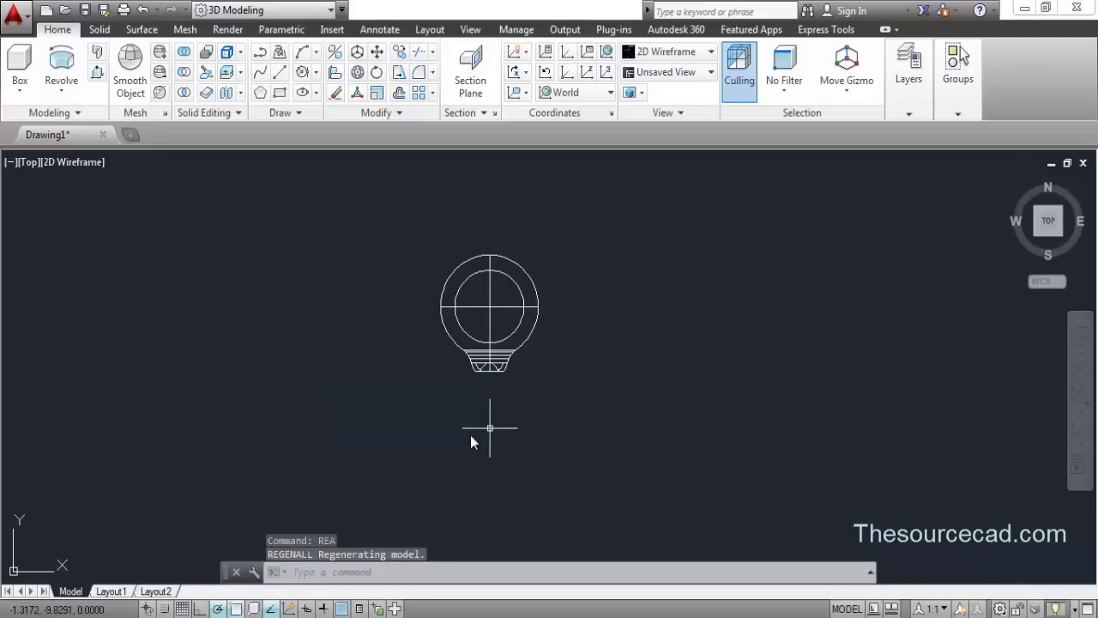
pyautogui.scroll(4, 490, 390)
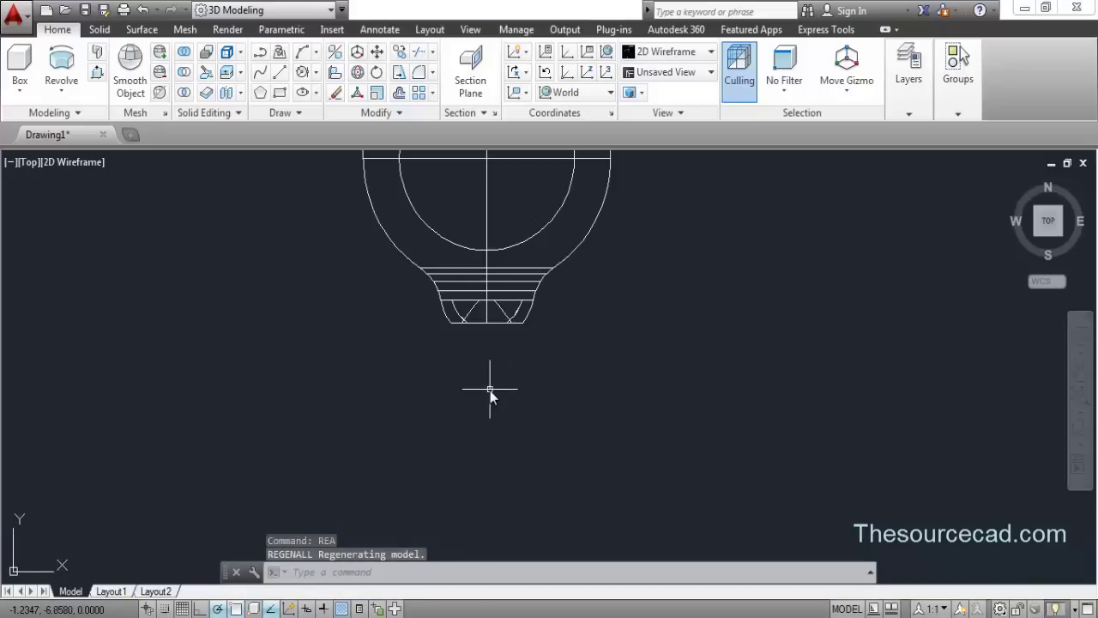
pyautogui.moveTo(490, 390); pyautogui.dragTo(474, 430, button='middle')
# Draw the base half-profile polyline from the neck edge down, chamfered, across to and up the centre line
pyautogui.click(260, 51)
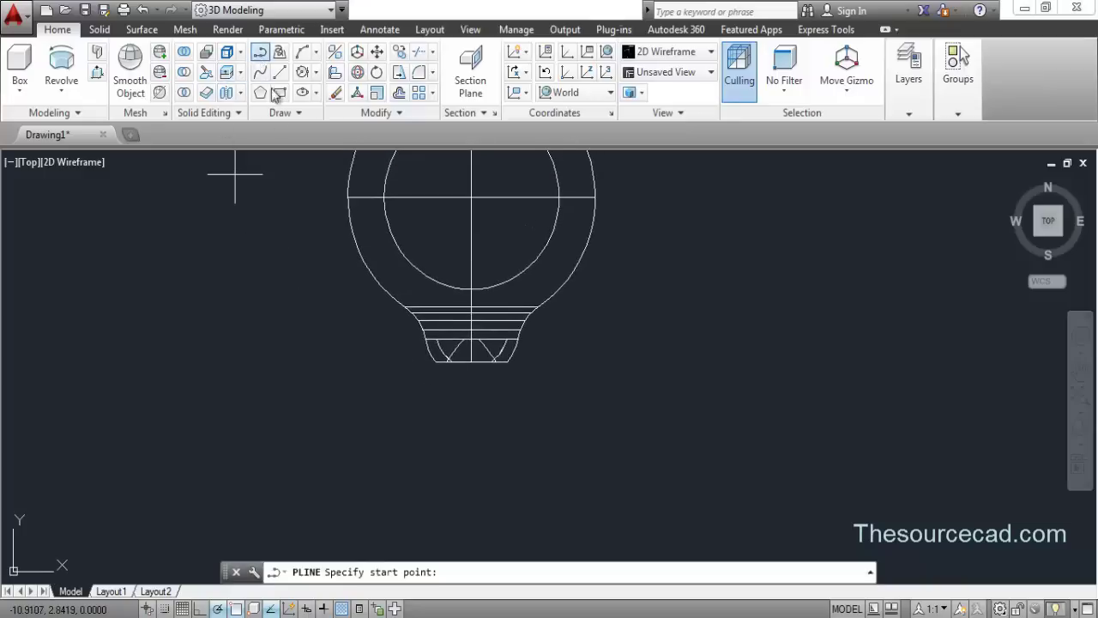
pyautogui.click(507, 366)
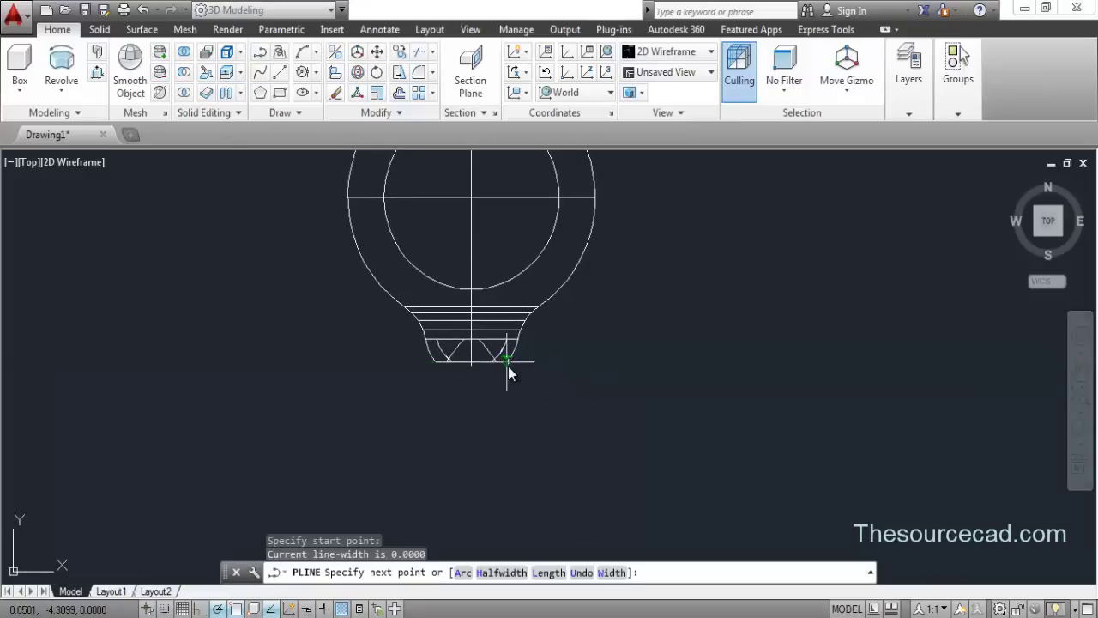
pyautogui.click(508, 419)
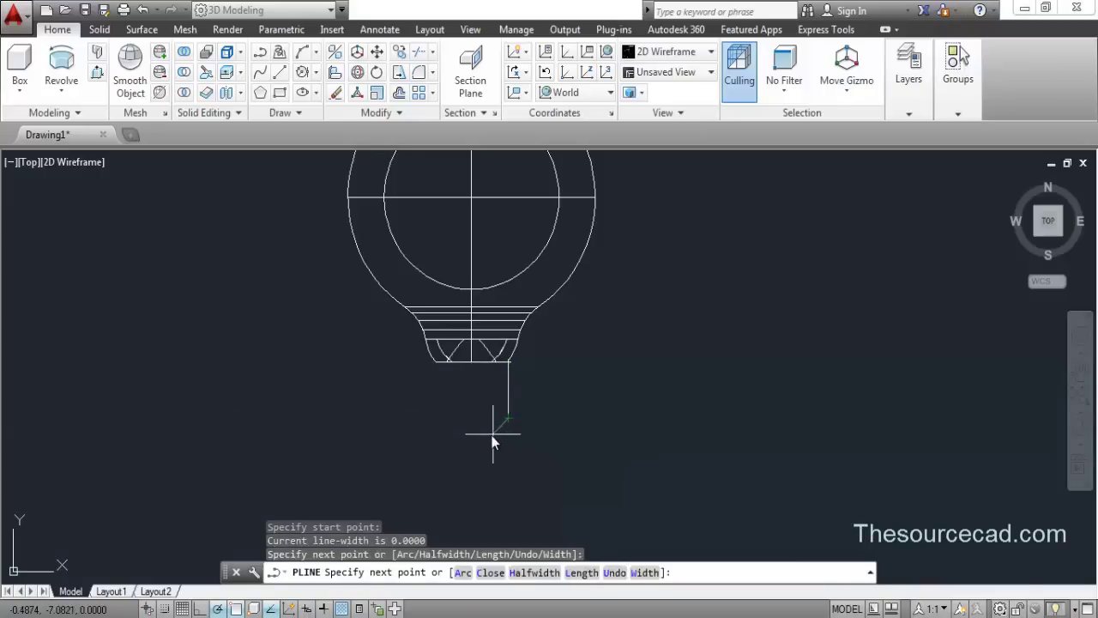
pyautogui.click(485, 435)
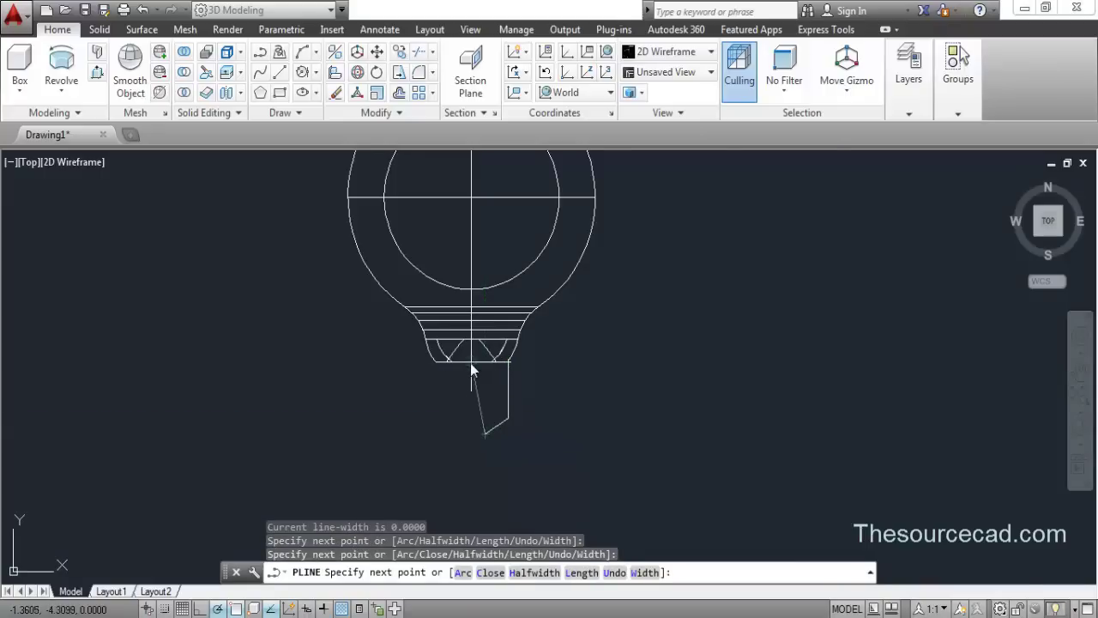
pyautogui.click(472, 435)
pyautogui.click(473, 366)
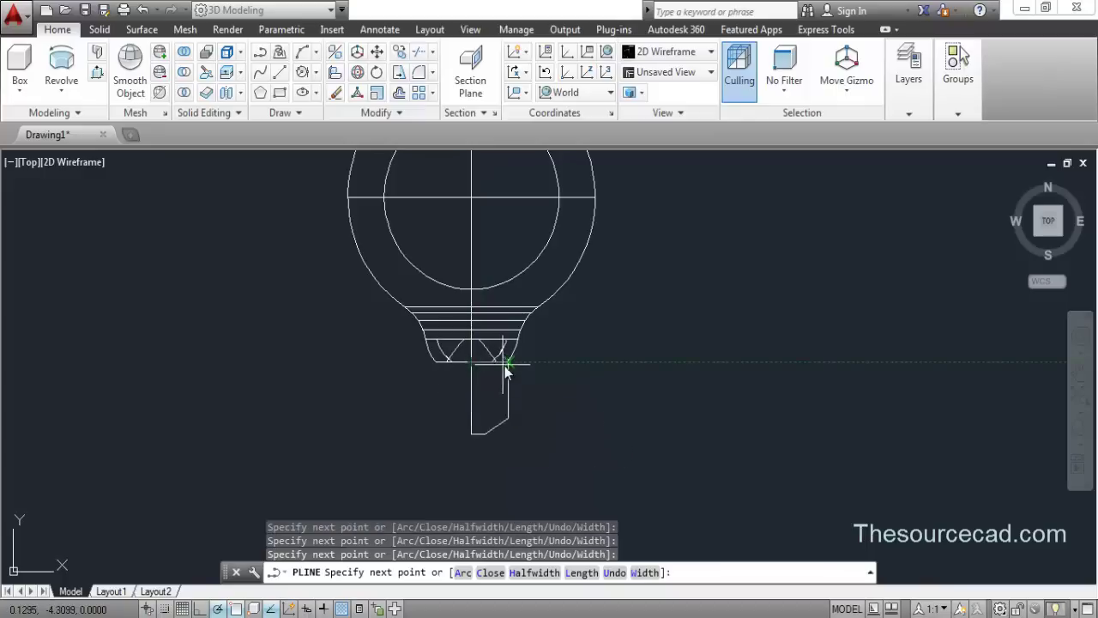
pyautogui.rightClick(556, 361)
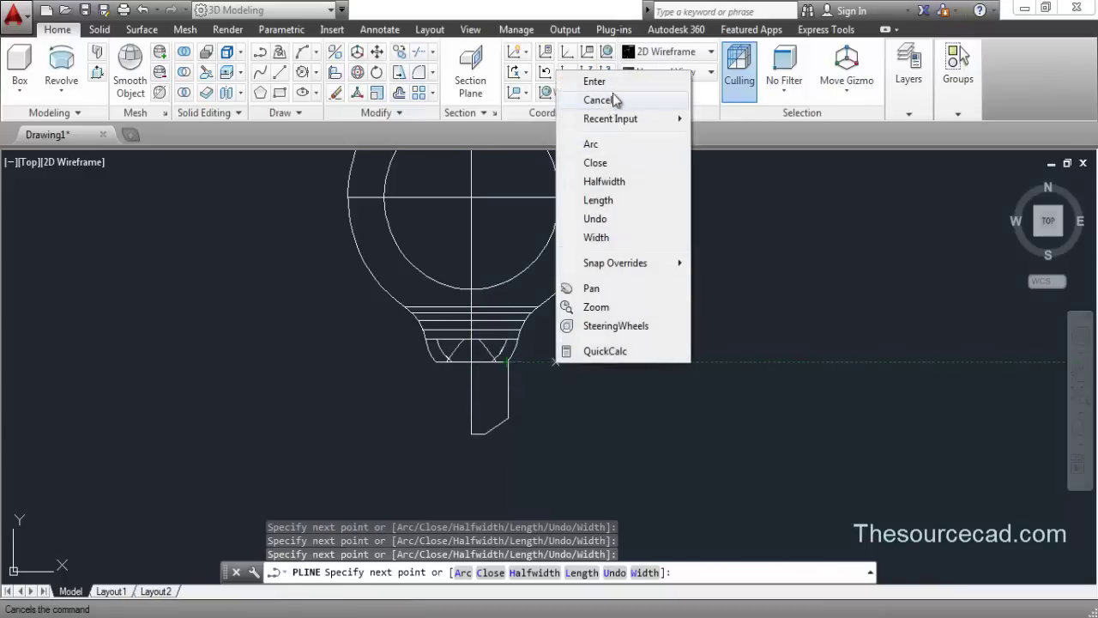
pyautogui.click(619, 82)
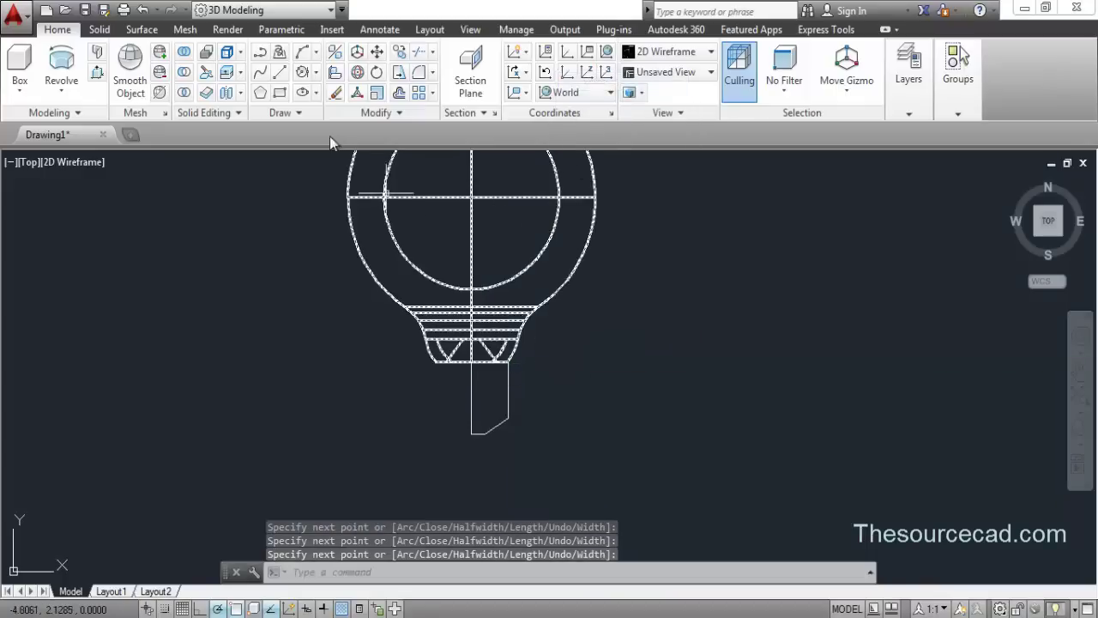
# Revolve the base polyline a full 360° about the centre line and recentre the whole bulb
pyautogui.click(61, 69)
pyautogui.click(512, 408)
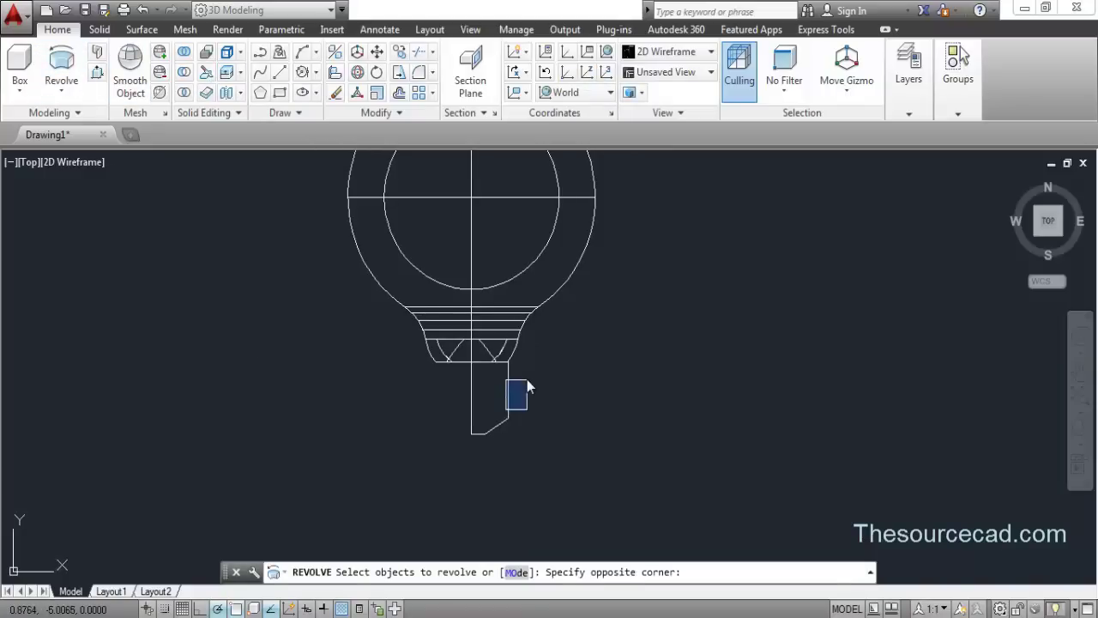
pyautogui.click(445, 406)
pyautogui.rightClick(447, 405)
pyautogui.click(460, 416)
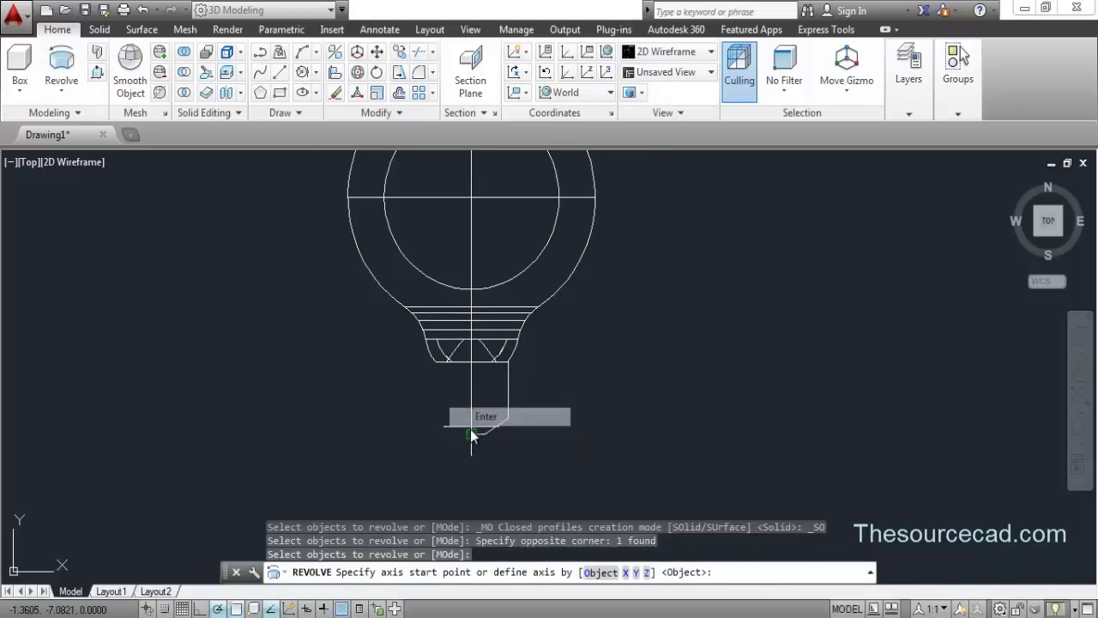
pyautogui.click(471, 434)
pyautogui.click(472, 394)
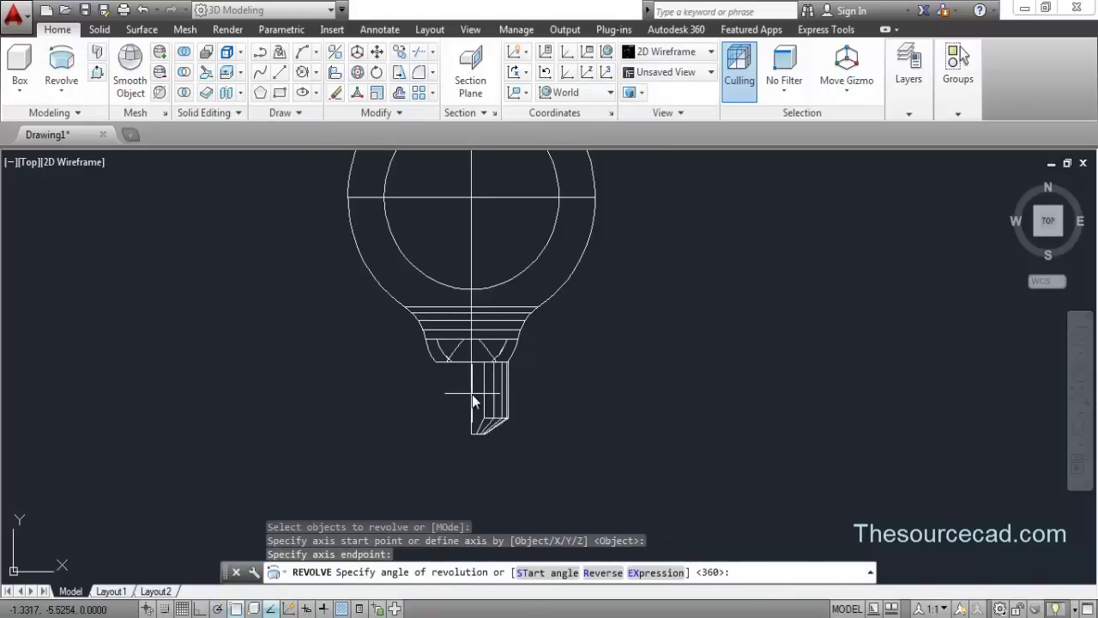
pyautogui.rightClick(474, 395)
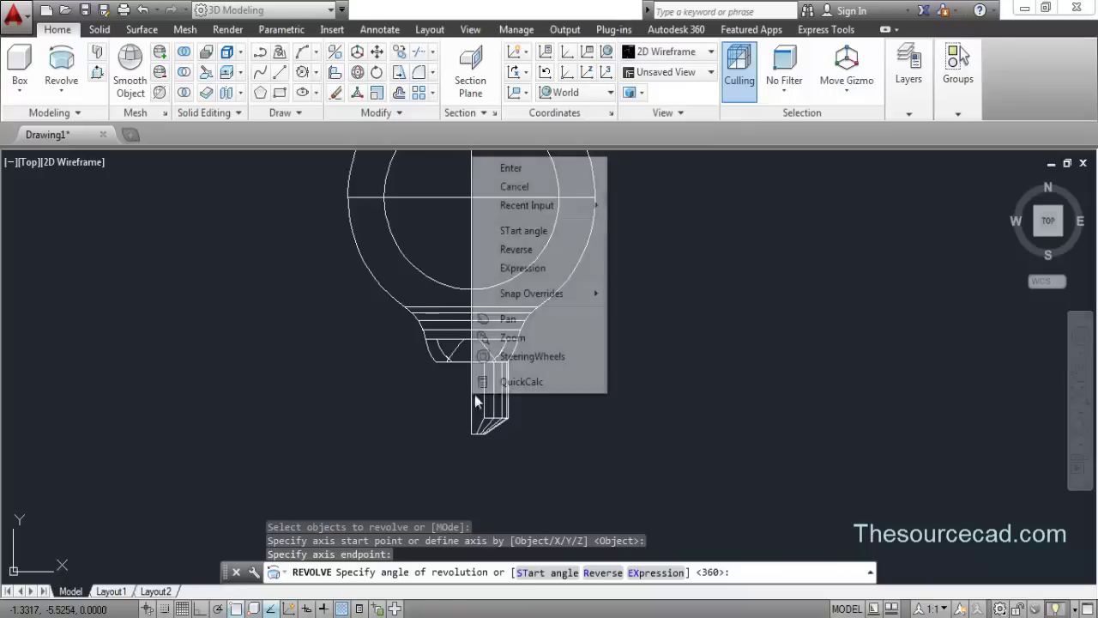
pyautogui.click(528, 186)
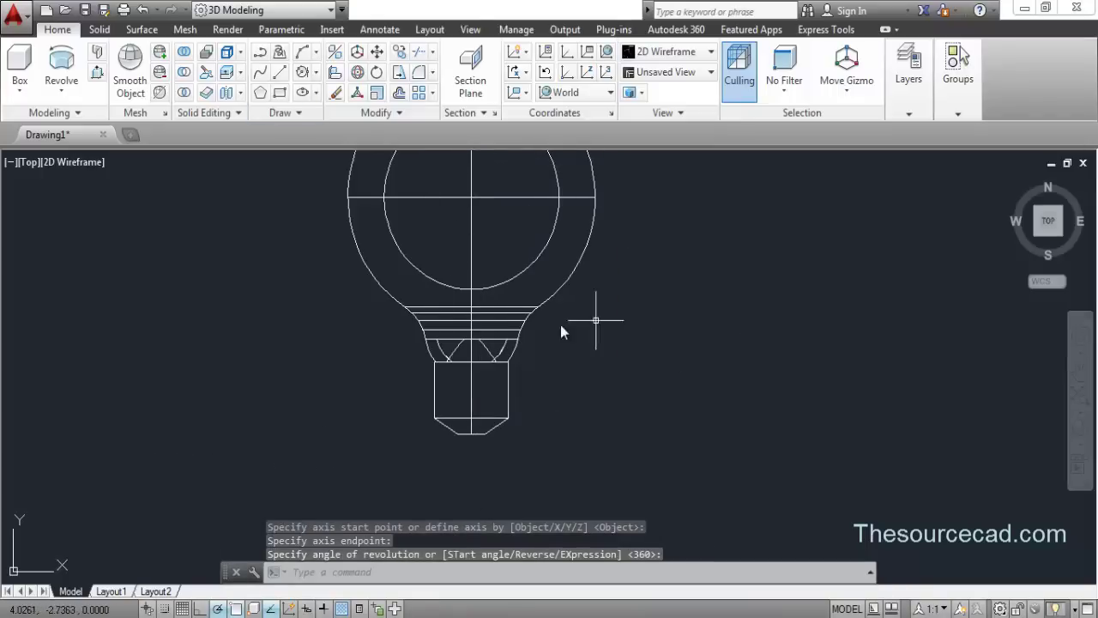
pyautogui.moveTo(551, 344)
pyautogui.mouseDown(button='middle')
pyautogui.moveTo(537, 370)
pyautogui.moveTo(541, 402)
pyautogui.mouseUp(button='middle')
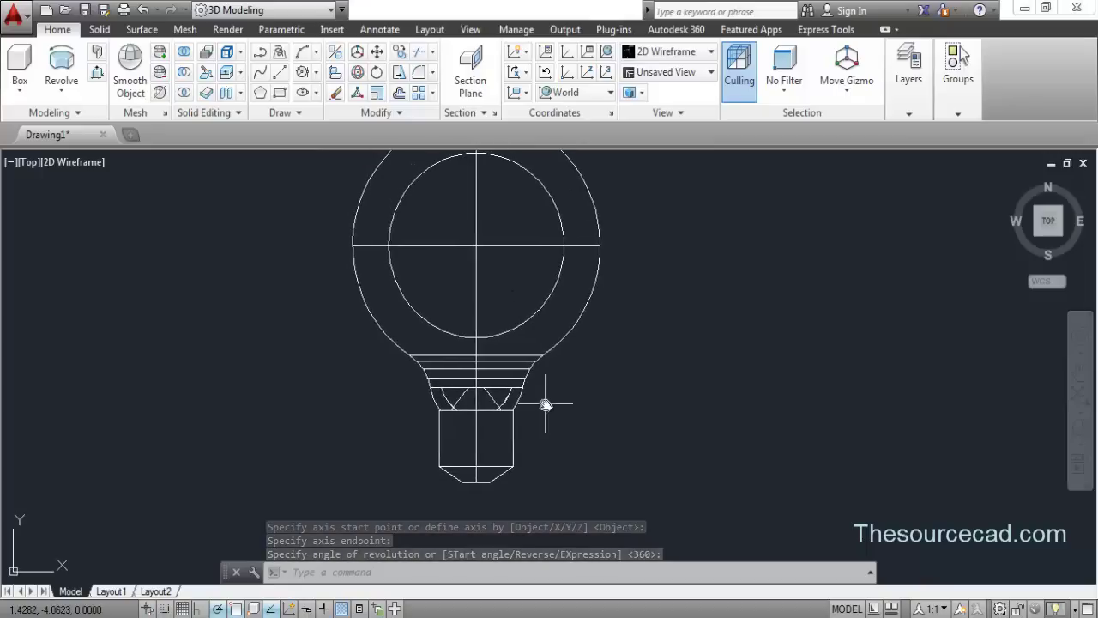
pyautogui.scroll(-4, 583, 245)
pyautogui.moveTo(643, 314)
pyautogui.mouseDown(button='middle')
pyautogui.moveTo(591, 363)
pyautogui.moveTo(554, 429)
pyautogui.moveTo(584, 363)
pyautogui.moveTo(565, 383)
pyautogui.mouseUp(button='middle')
pyautogui.scroll(2, 557, 420)
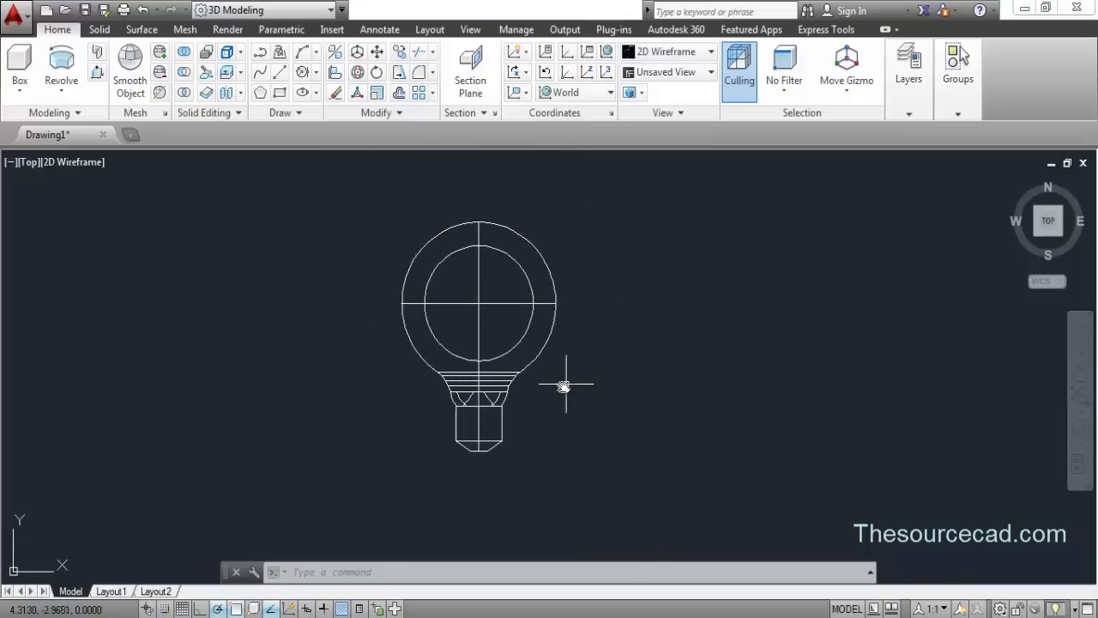
# Switch to the Home 3D view with the Shaded visual style
pyautogui.click(1013, 183)
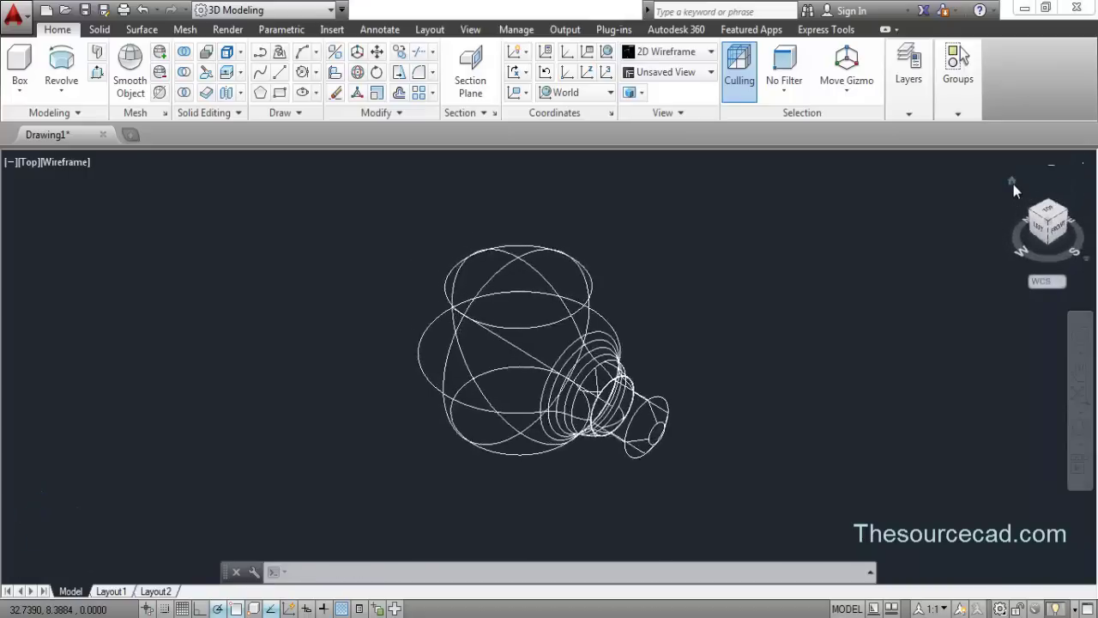
pyautogui.click(97, 163)
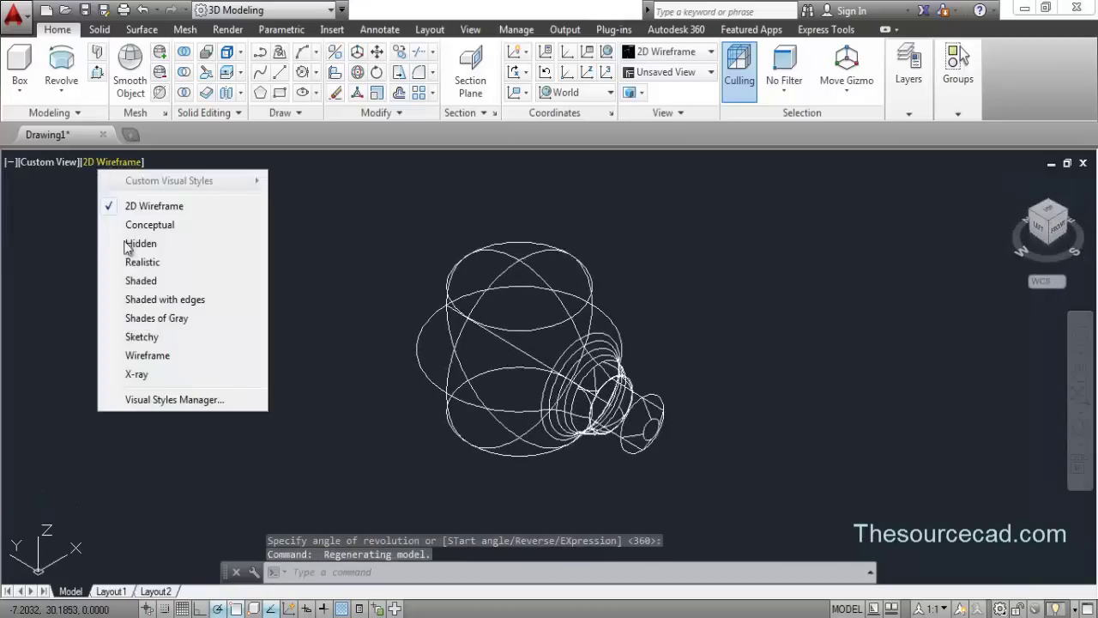
pyautogui.click(135, 277)
pyautogui.moveTo(747, 441); pyautogui.dragTo(667, 411, button='middle')
# Free-orbit the shaded bulb to a new viewing angle
pyautogui.click(1076, 433)
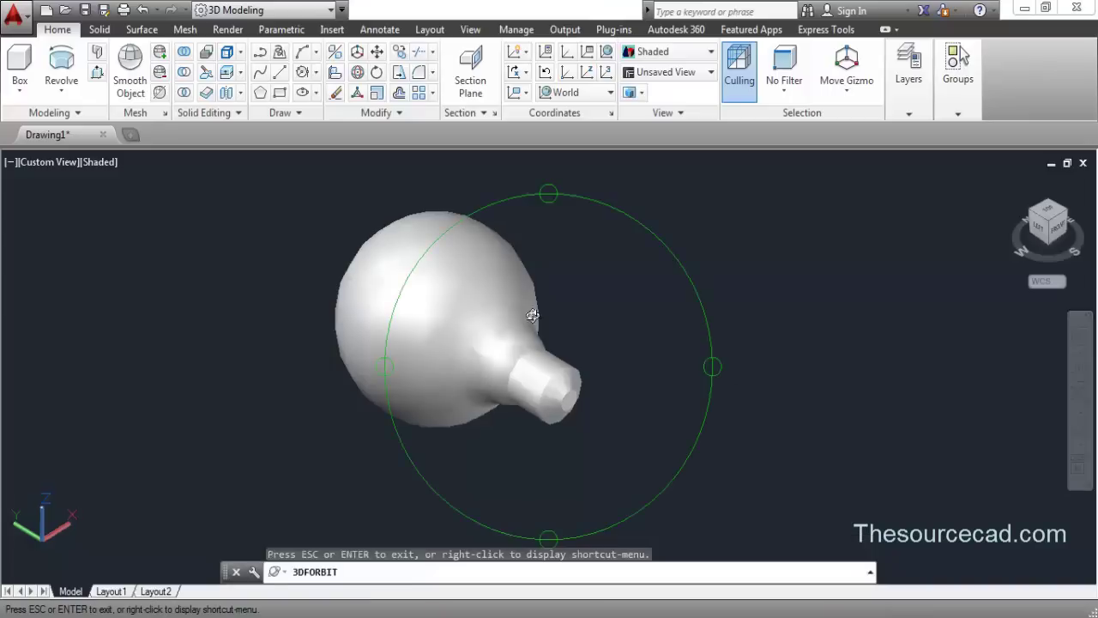
pyautogui.moveTo(532, 314); pyautogui.dragTo(559, 450)
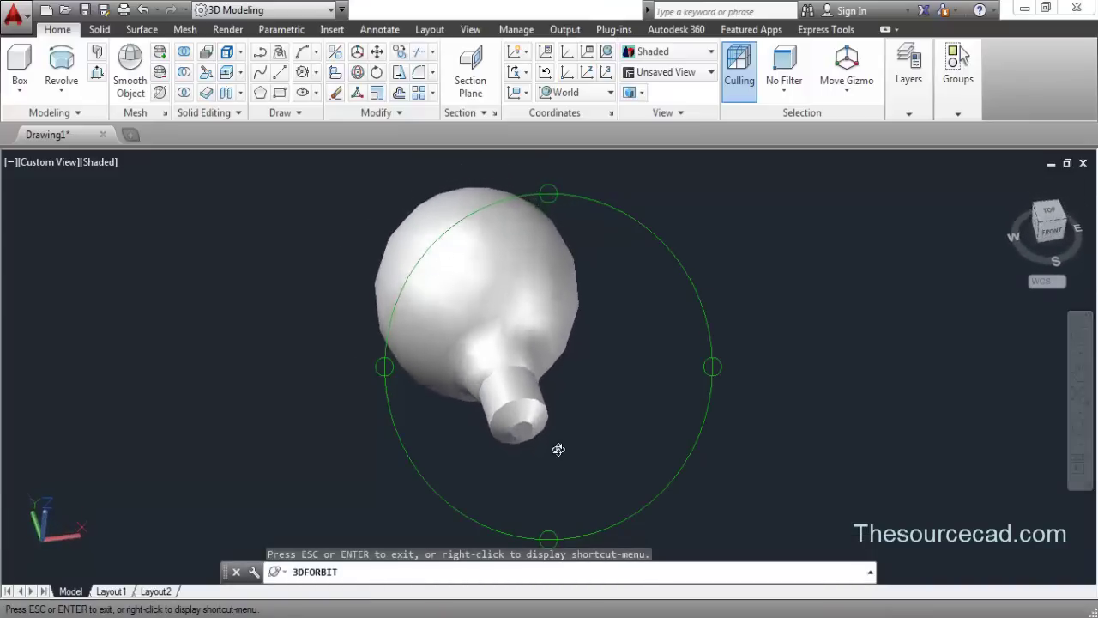
pyautogui.rightClick(596, 257)
pyautogui.click(626, 268)
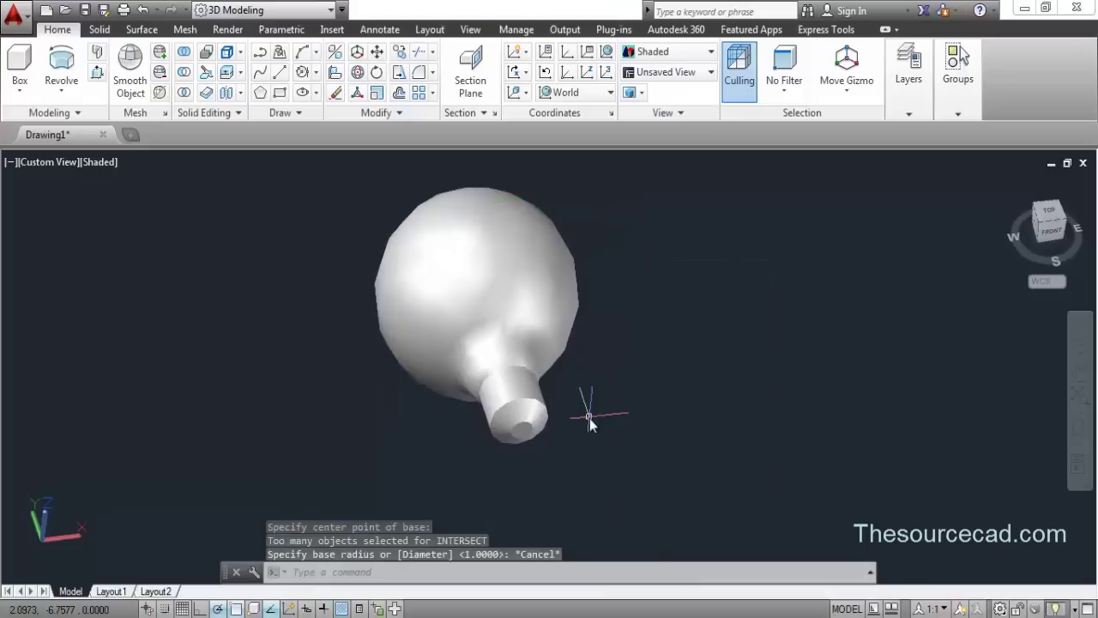
pyautogui.click(525, 92)
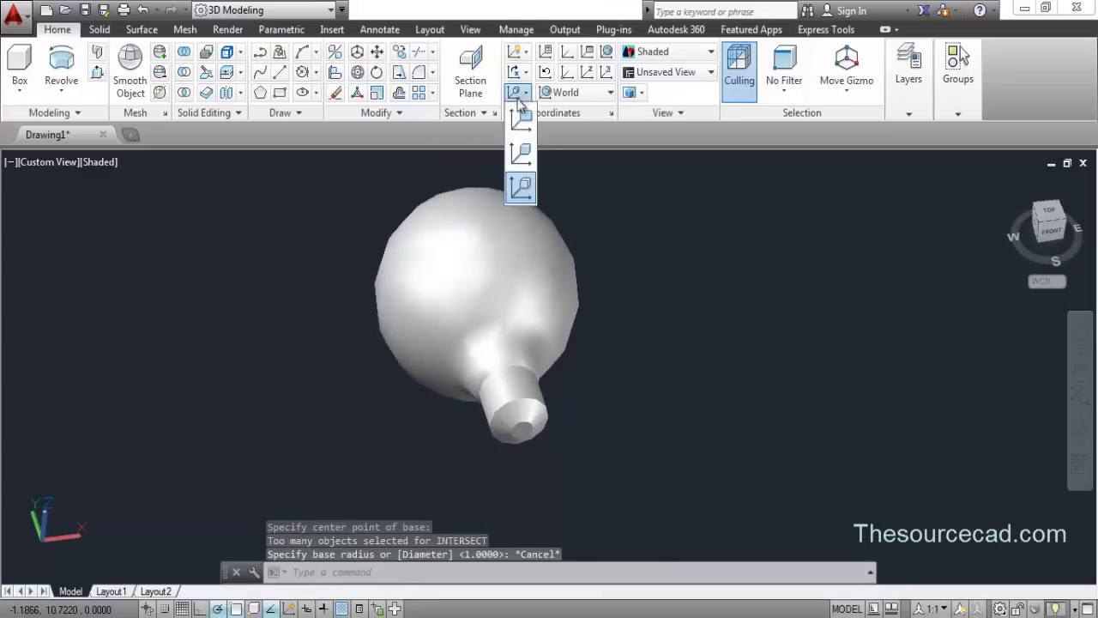
# Align the UCS to the base's end face
pyautogui.click(521, 191)
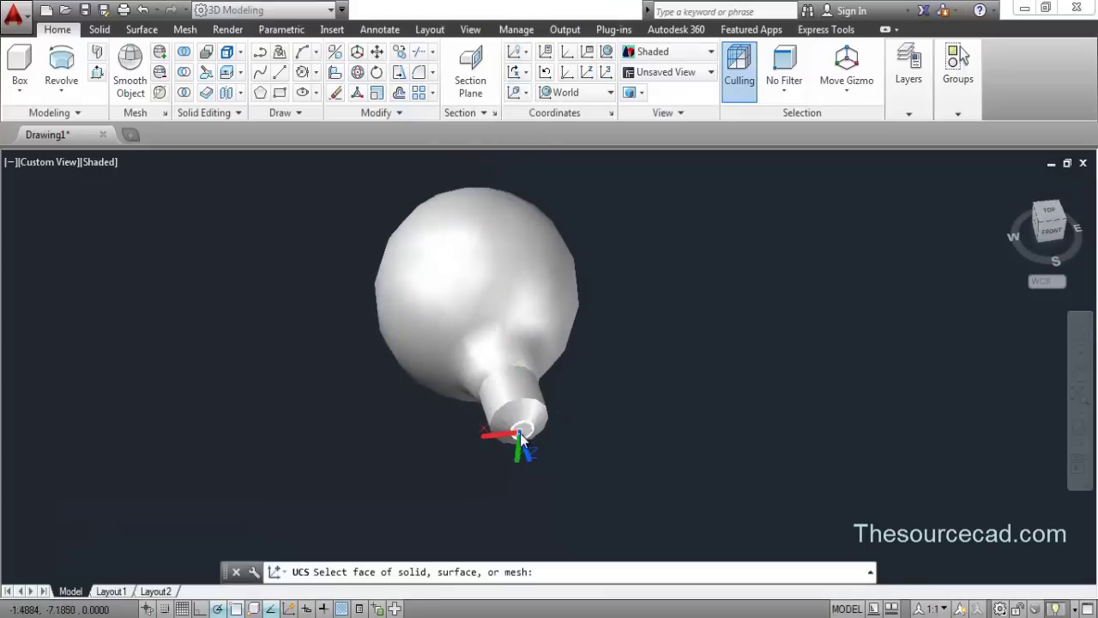
pyautogui.click(521, 433)
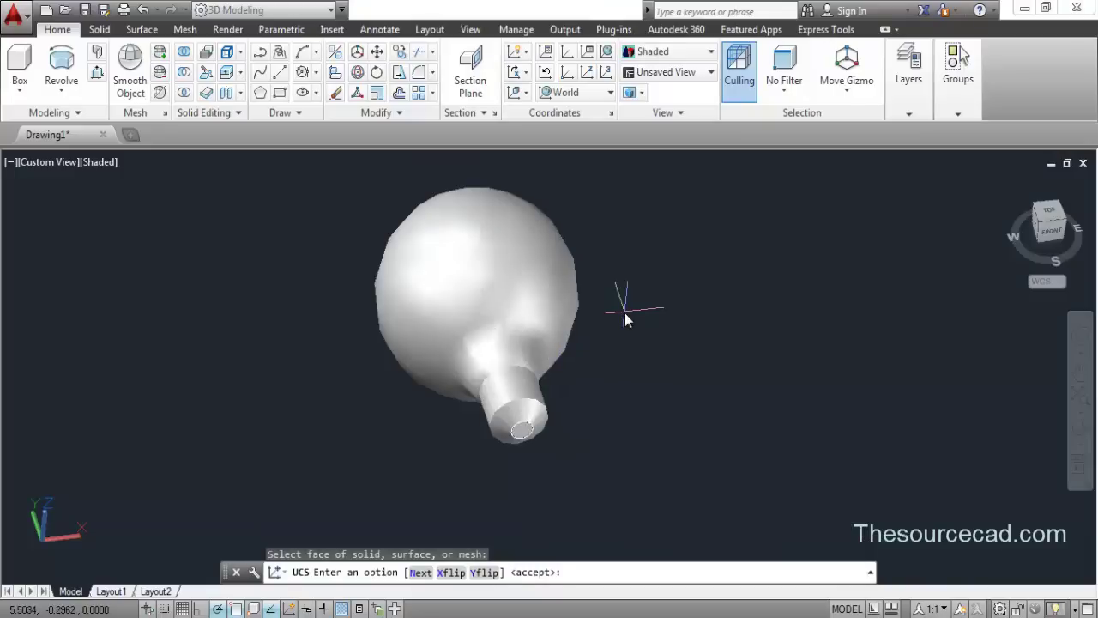
pyautogui.press('Return')
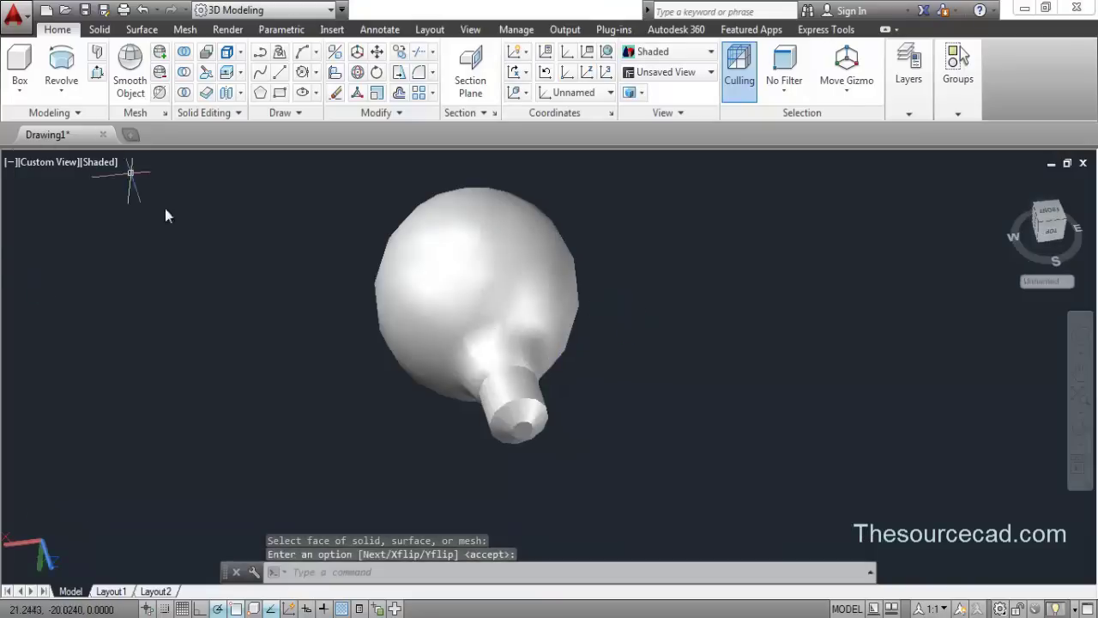
# Start a helix centred on the base face with base and top radius 1.5 and 5 turns
pyautogui.click(291, 117)
pyautogui.click(258, 133)
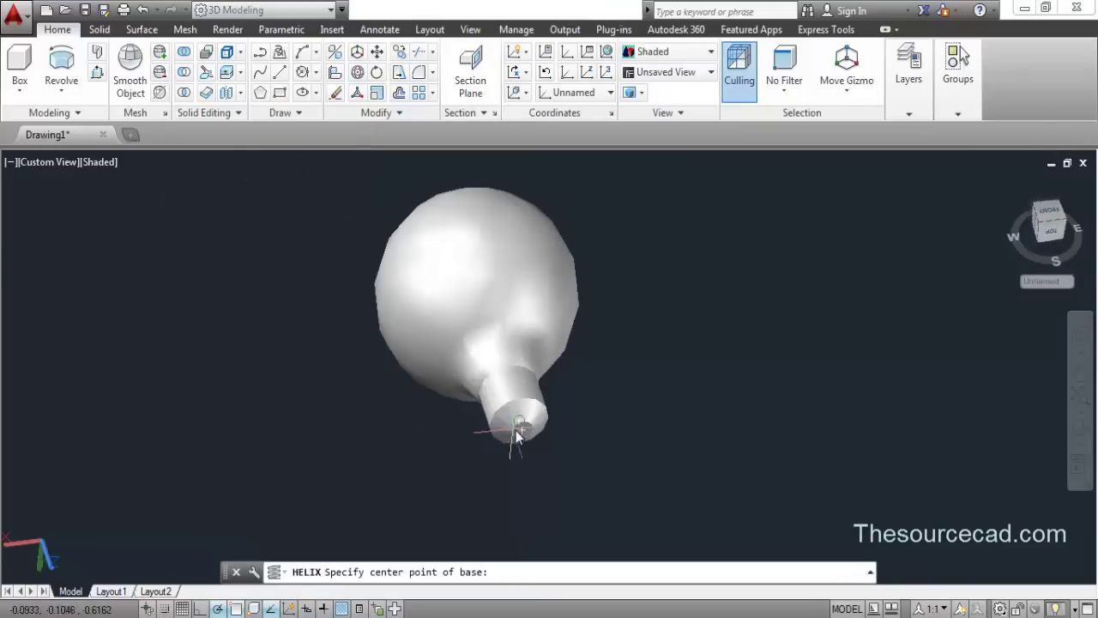
pyautogui.click(522, 431)
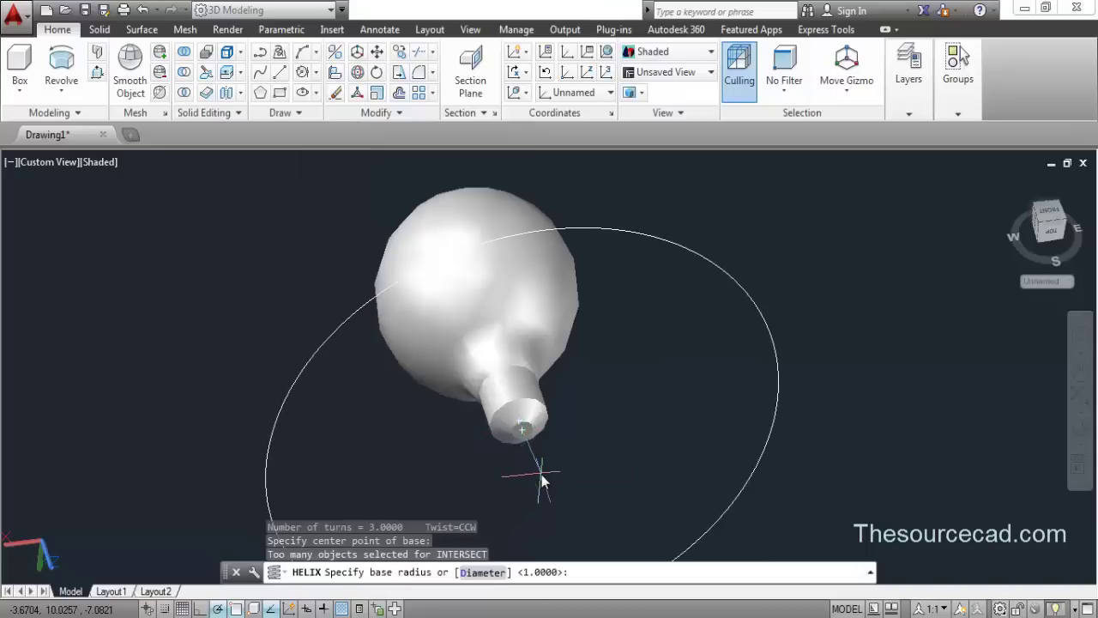
pyautogui.write('1.5')
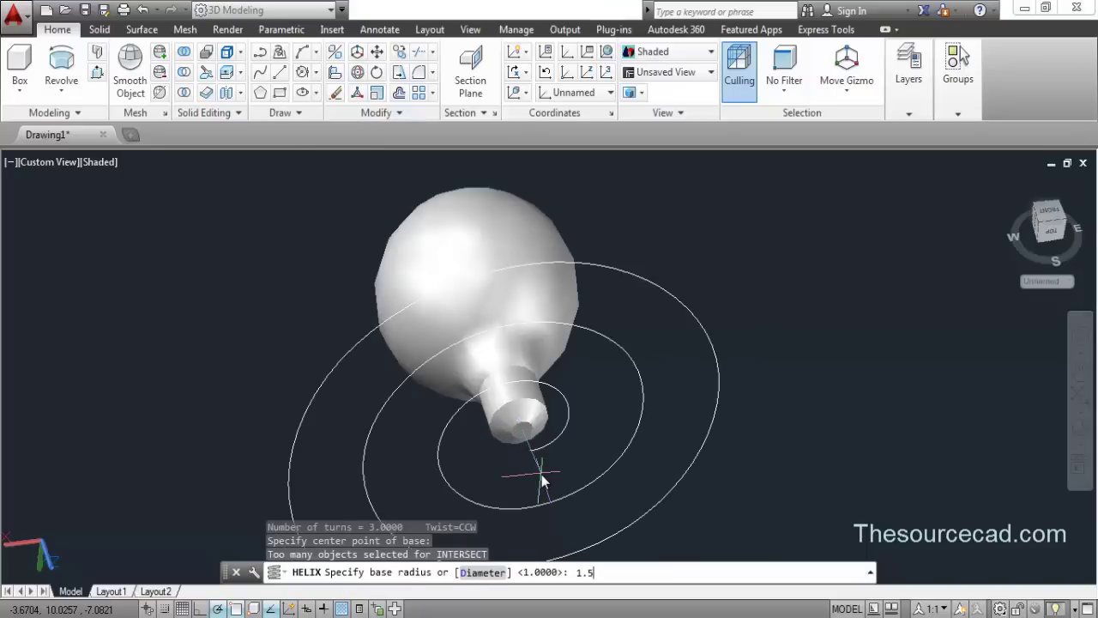
pyautogui.press('Return')
pyautogui.write('1.')
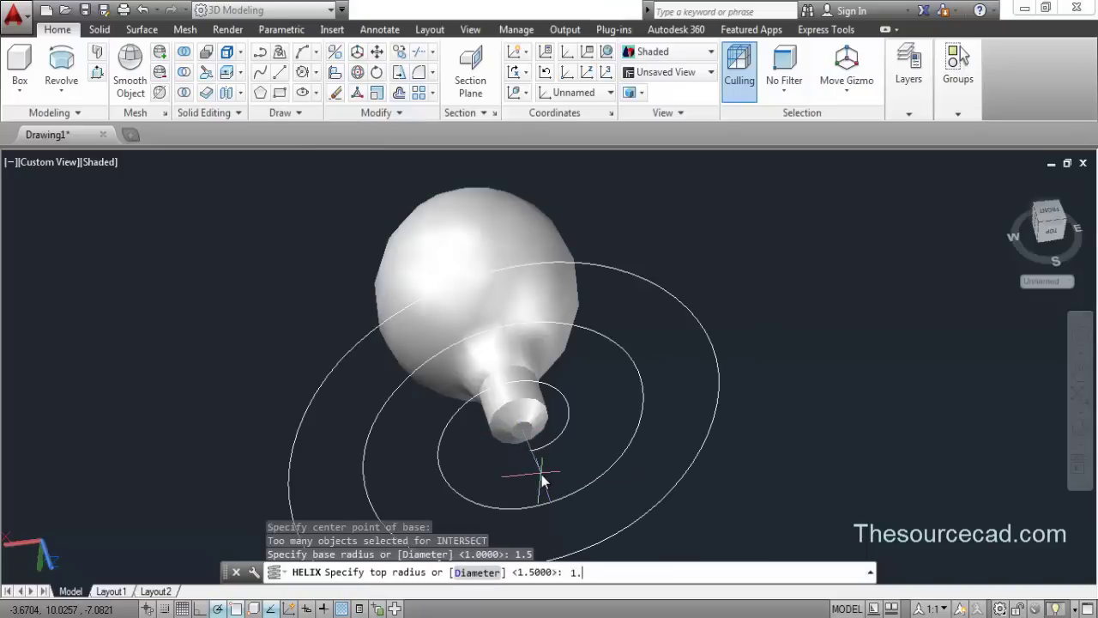
pyautogui.write('5')
pyautogui.press('Return')
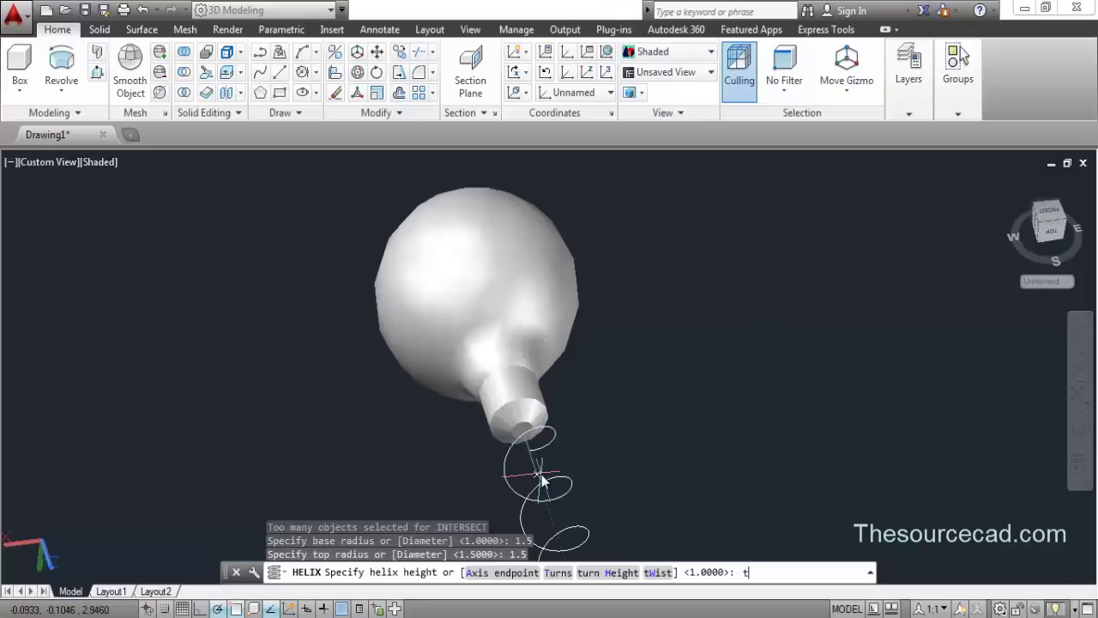
pyautogui.write('t')
pyautogui.press('Return')
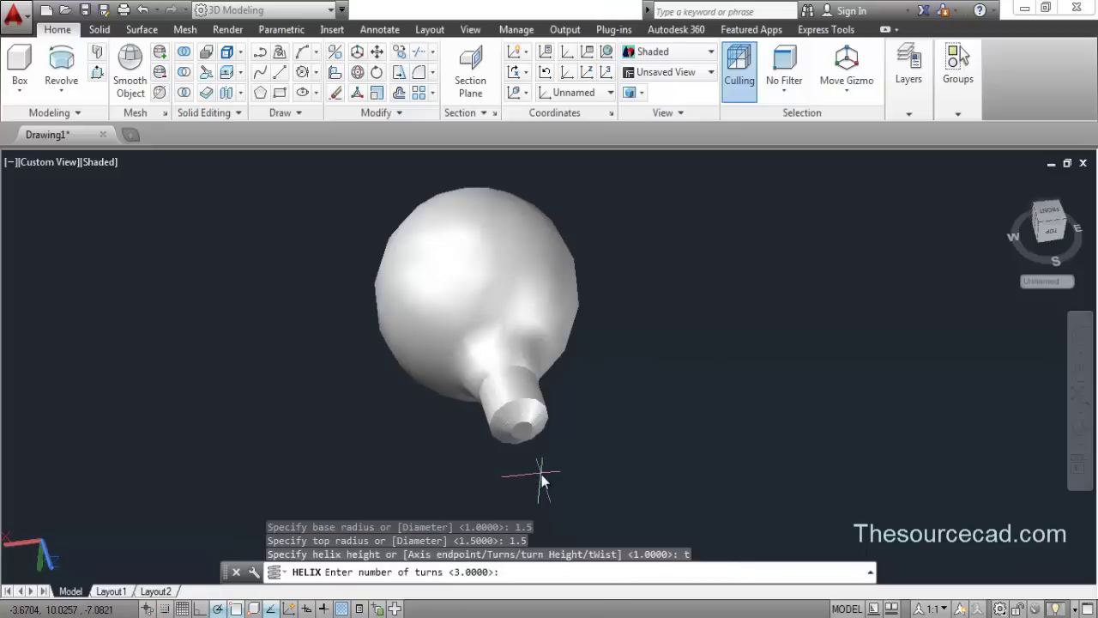
pyautogui.write('5')
pyautogui.press('Return')
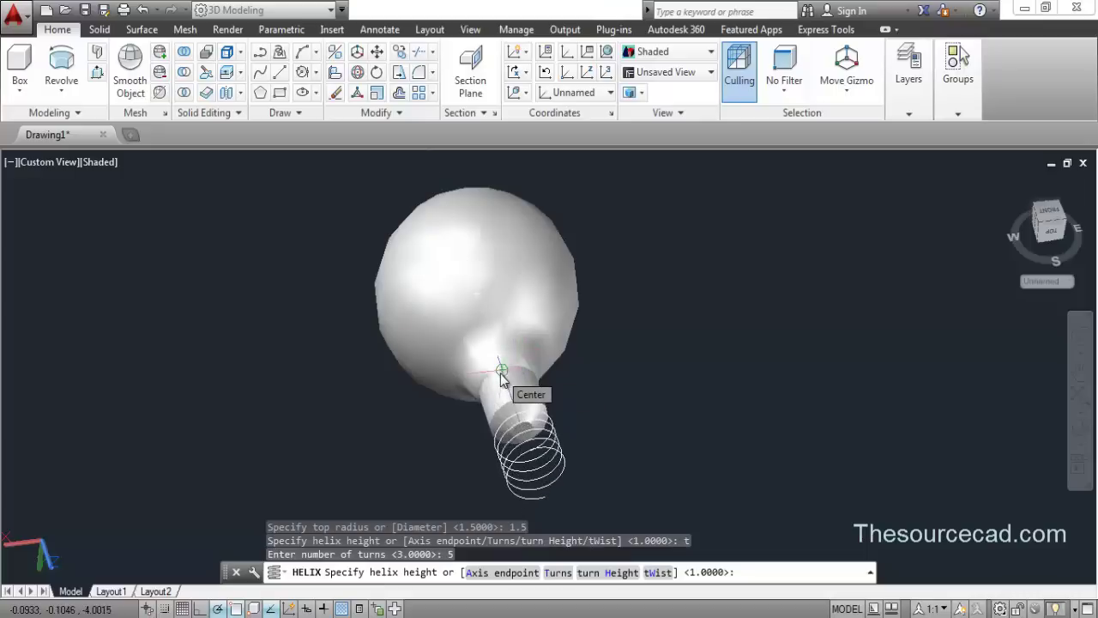
# Orbit to check the helix against the bulb and give it a -2.5 height
pyautogui.click(1080, 429)
pyautogui.moveTo(475, 290); pyautogui.dragTo(627, 250)
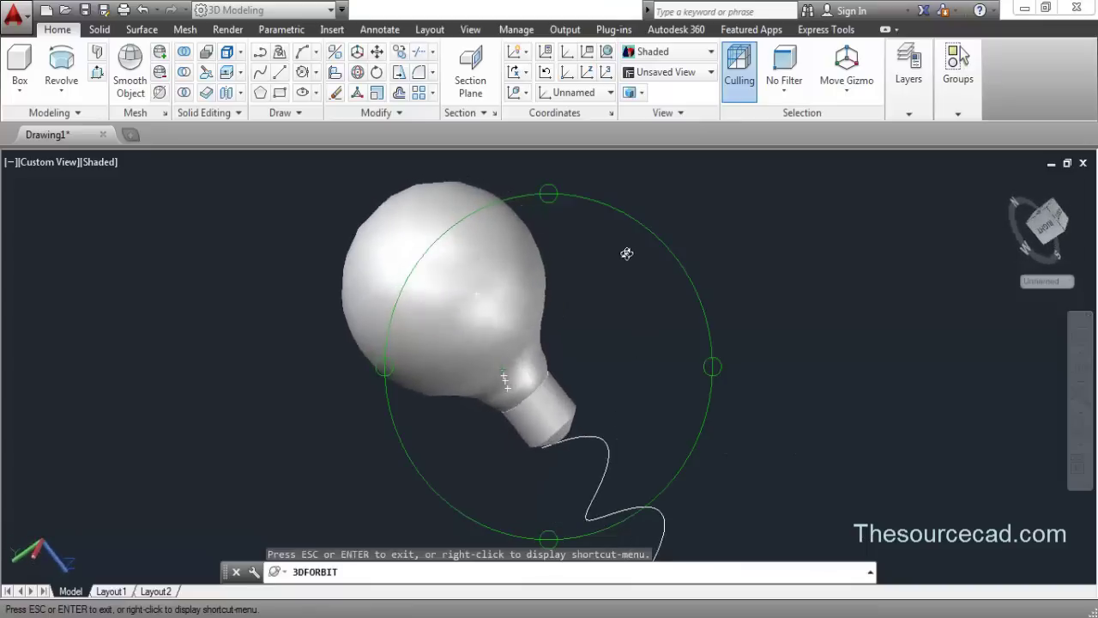
pyautogui.rightClick(628, 251)
pyautogui.click(661, 263)
pyautogui.moveTo(571, 392); pyautogui.dragTo(459, 345, button='middle')
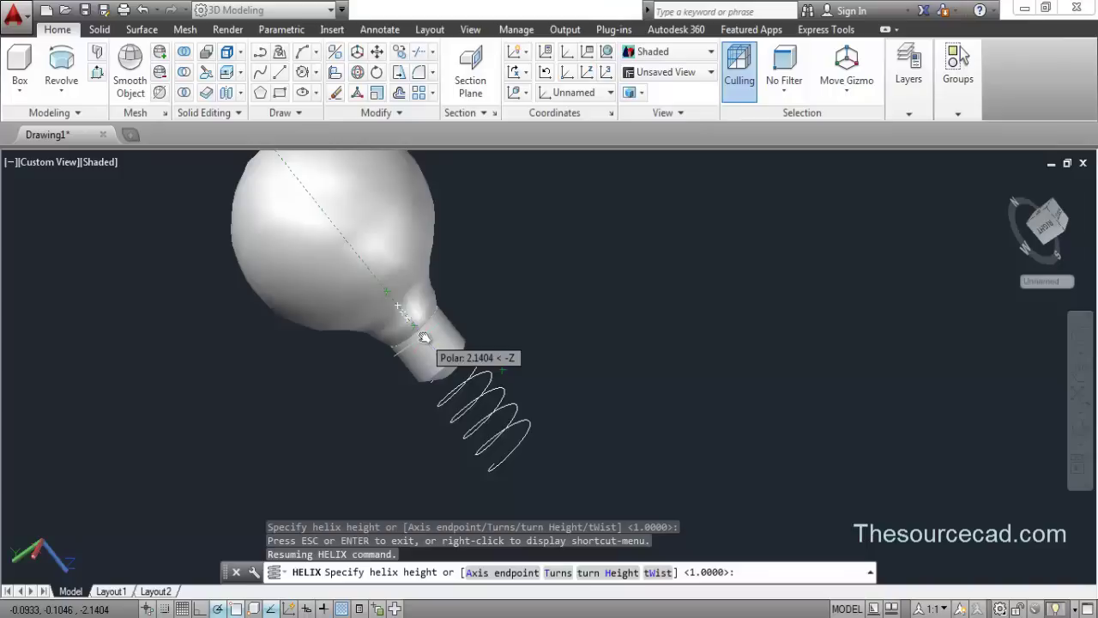
pyautogui.write('-2.5')
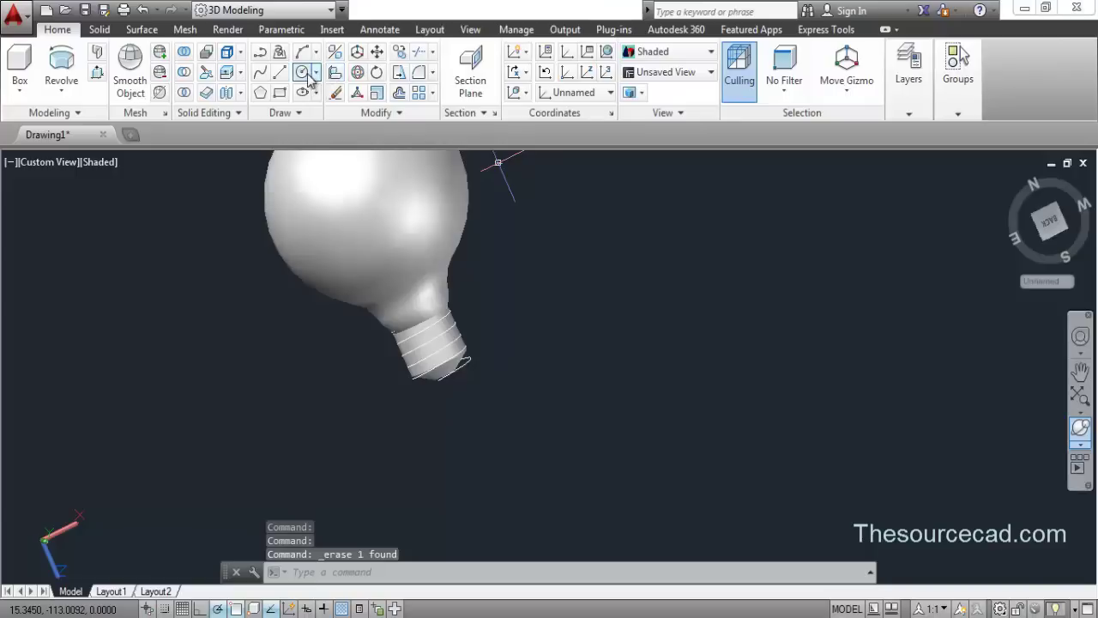
pyautogui.click(307, 74)
# Place a 0.25-radius circle in empty space beside the bulb, then orbit the view
pyautogui.click(602, 302)
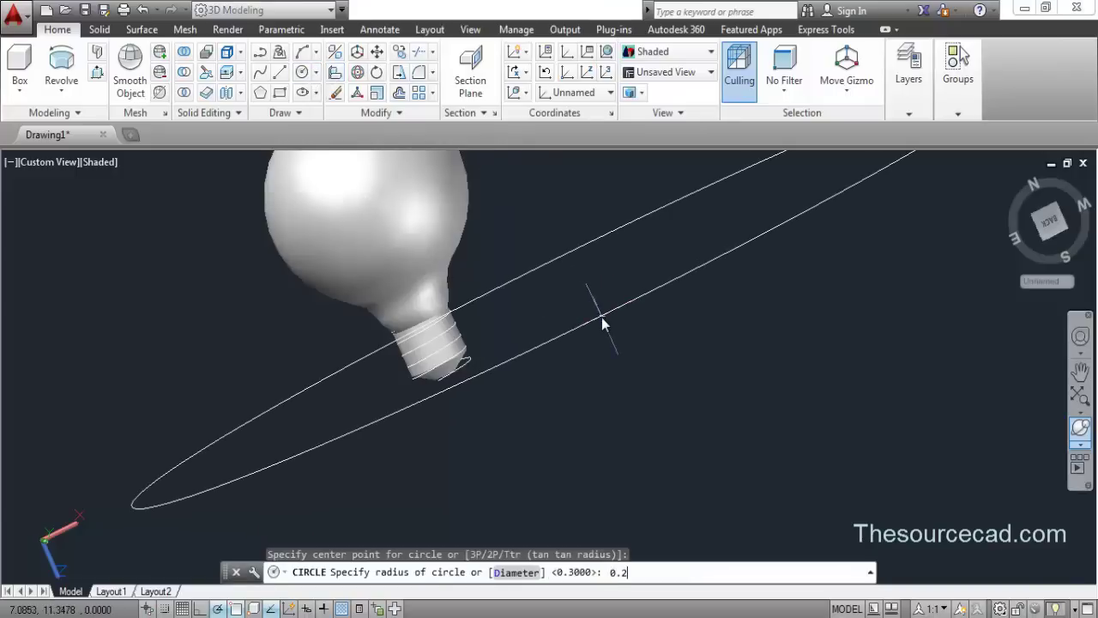
pyautogui.write('0.25')
pyautogui.press('Return')
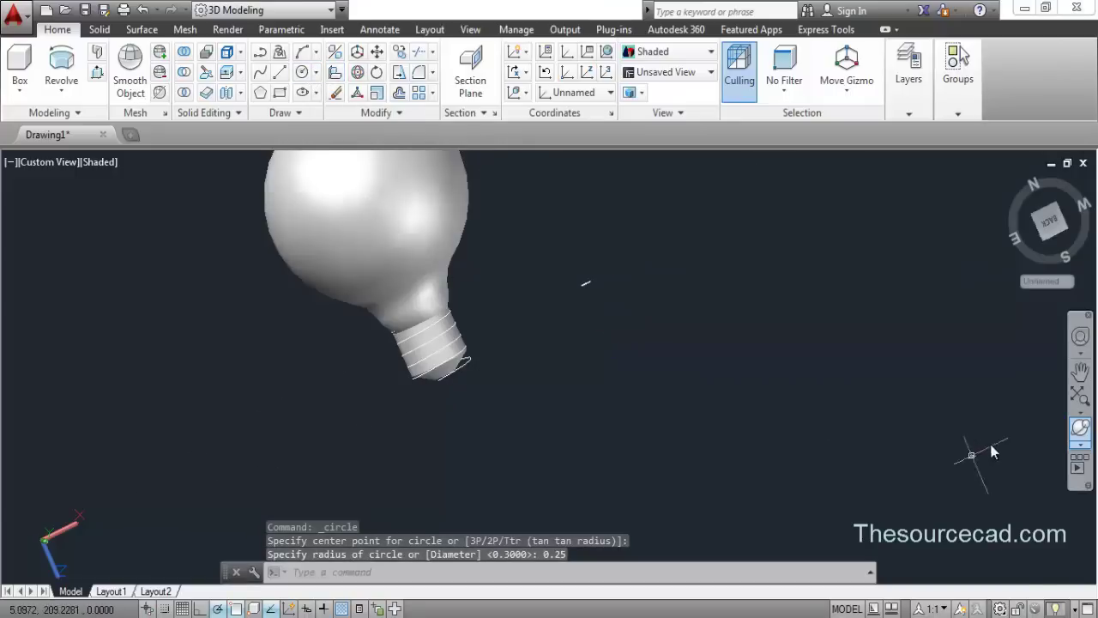
pyautogui.moveTo(520, 265); pyautogui.dragTo(555, 297)
pyautogui.rightClick(558, 267)
pyautogui.click(589, 280)
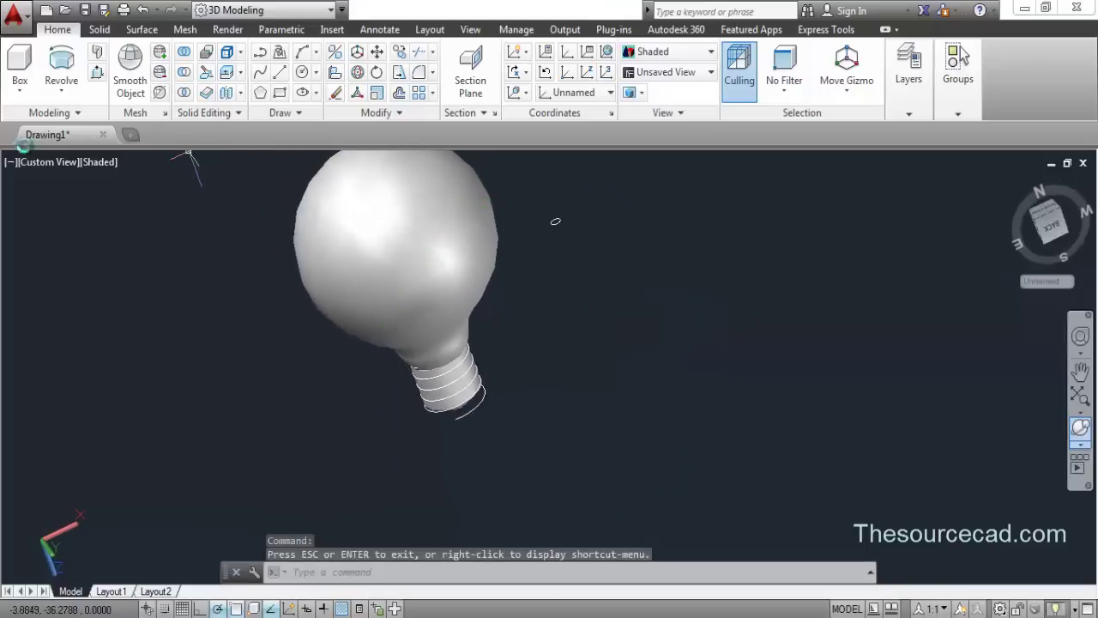
# Sweep the small circle along the helix into a coil thread around the base, then orbit to inspect it
pyautogui.click(61, 90)
pyautogui.click(73, 223)
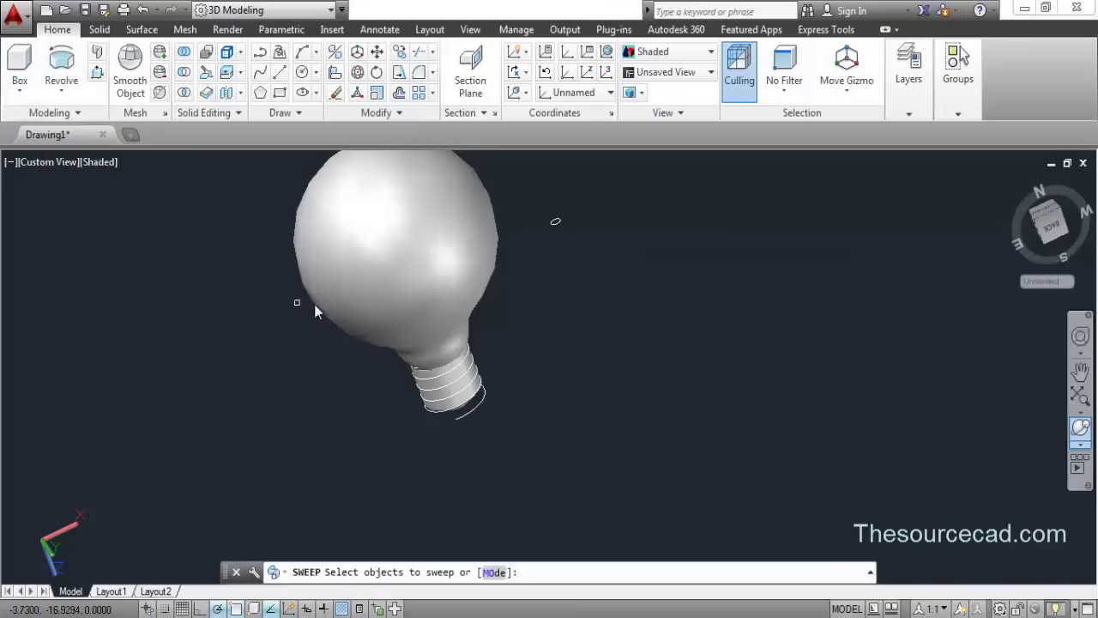
pyautogui.click(555, 223)
pyautogui.rightClick(537, 254)
pyautogui.click(562, 263)
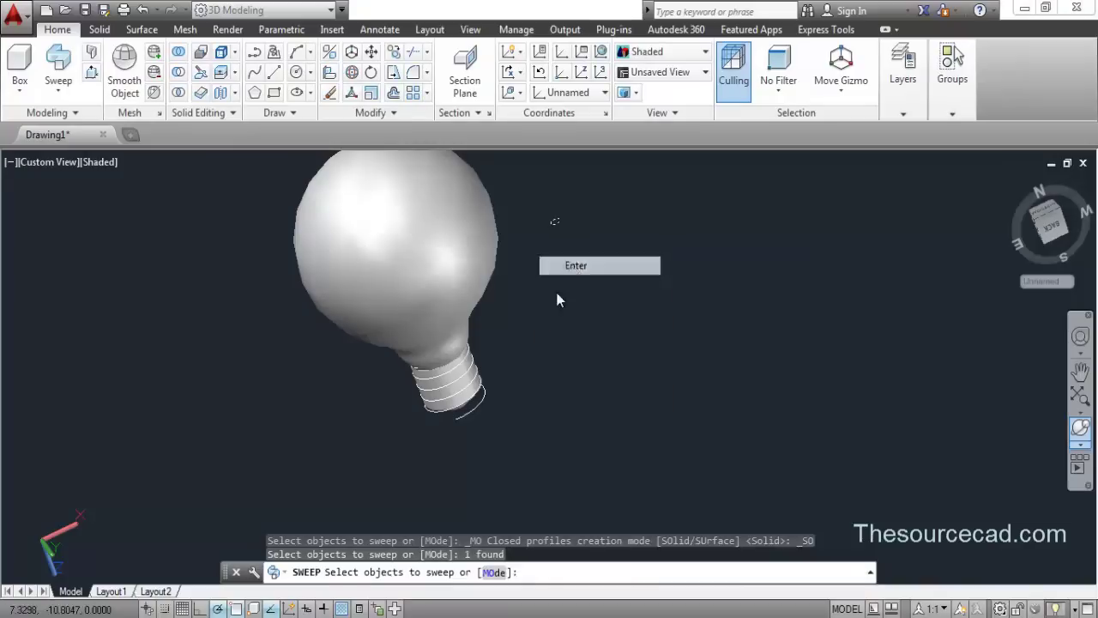
pyautogui.click(481, 405)
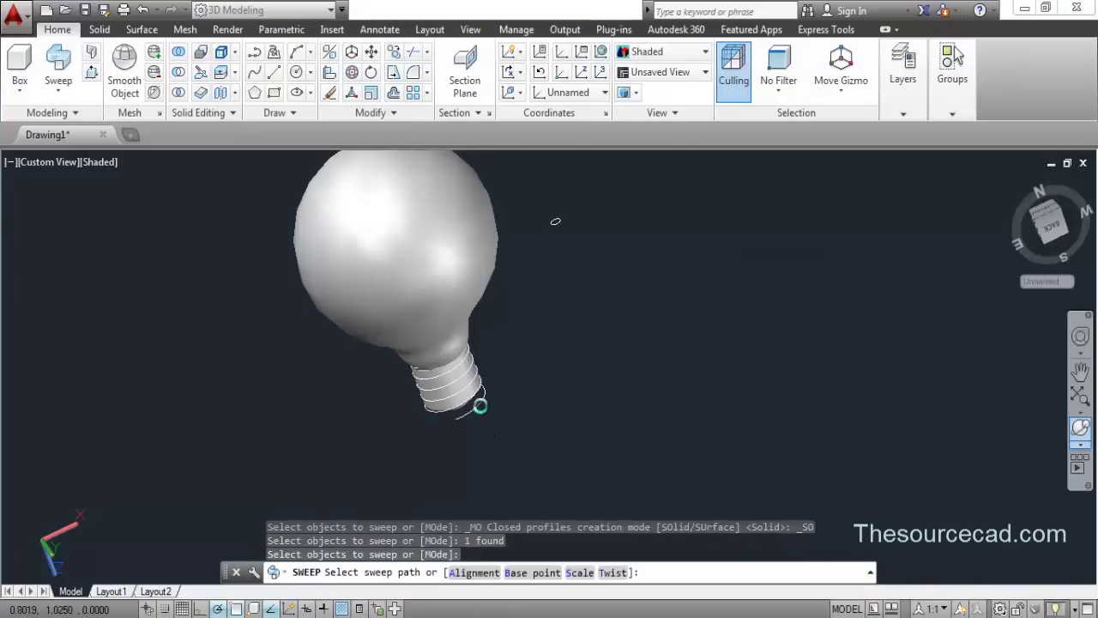
pyautogui.click(1084, 438)
pyautogui.moveTo(534, 400); pyautogui.dragTo(555, 287)
pyautogui.rightClick(564, 235)
pyautogui.click(585, 248)
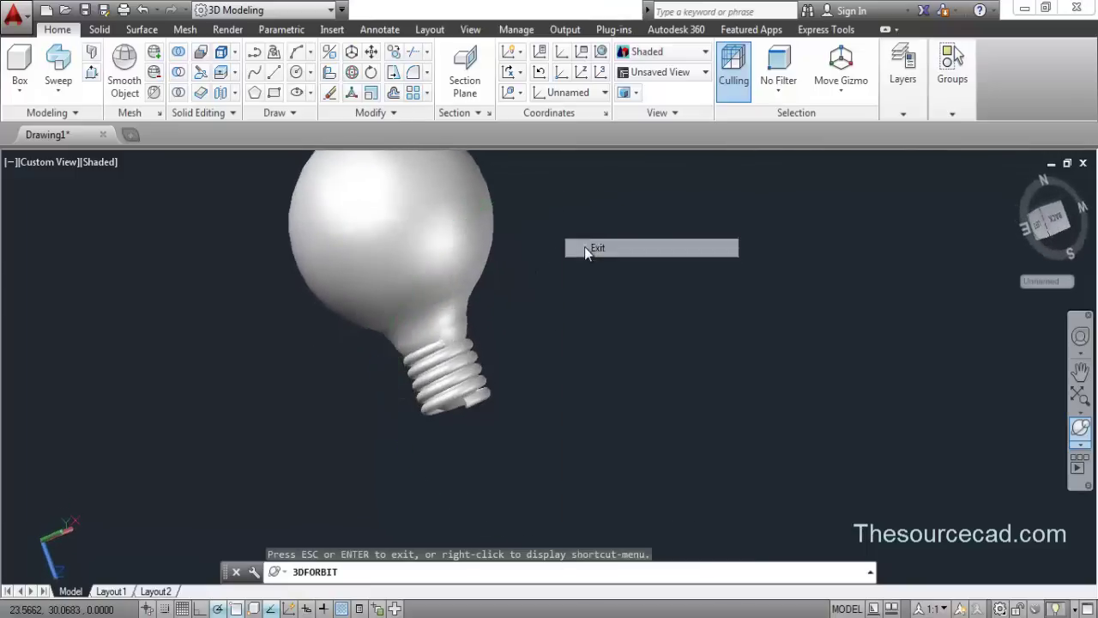
# Subtract the swept coil from the base solid, then orbit and pan to show the threads
pyautogui.click(178, 74)
pyautogui.click(447, 393)
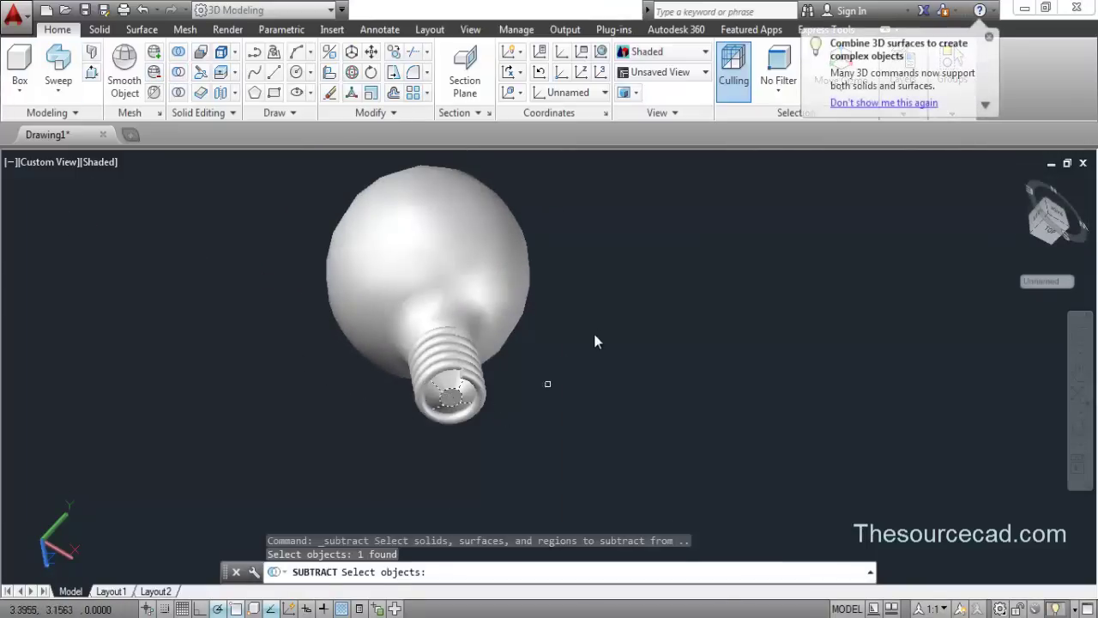
pyautogui.press('Return')
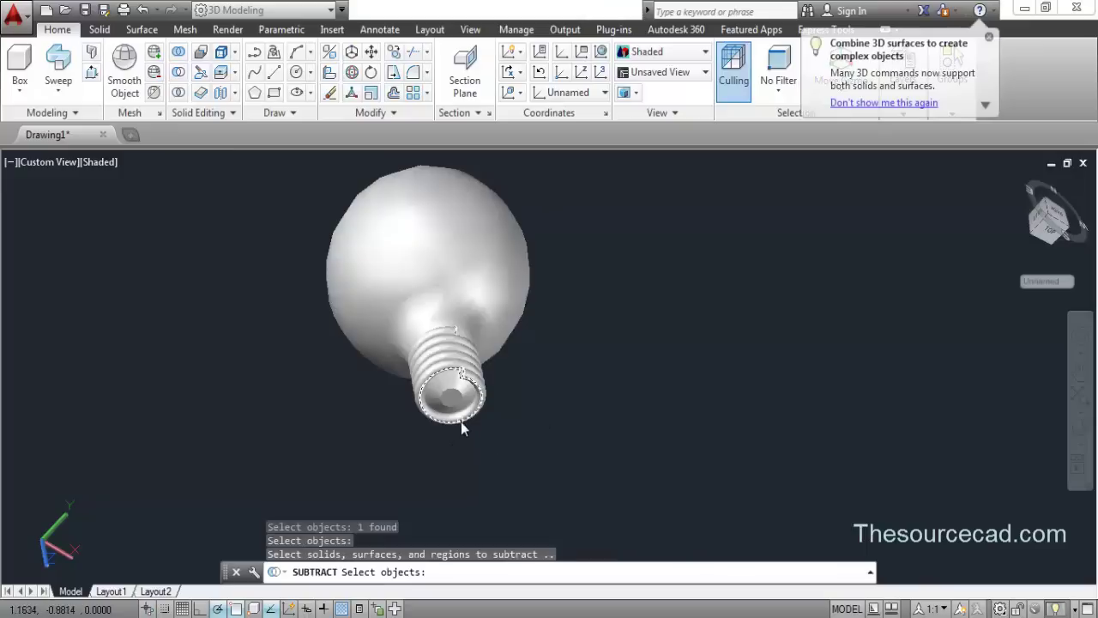
pyautogui.click(461, 421)
pyautogui.press('Return')
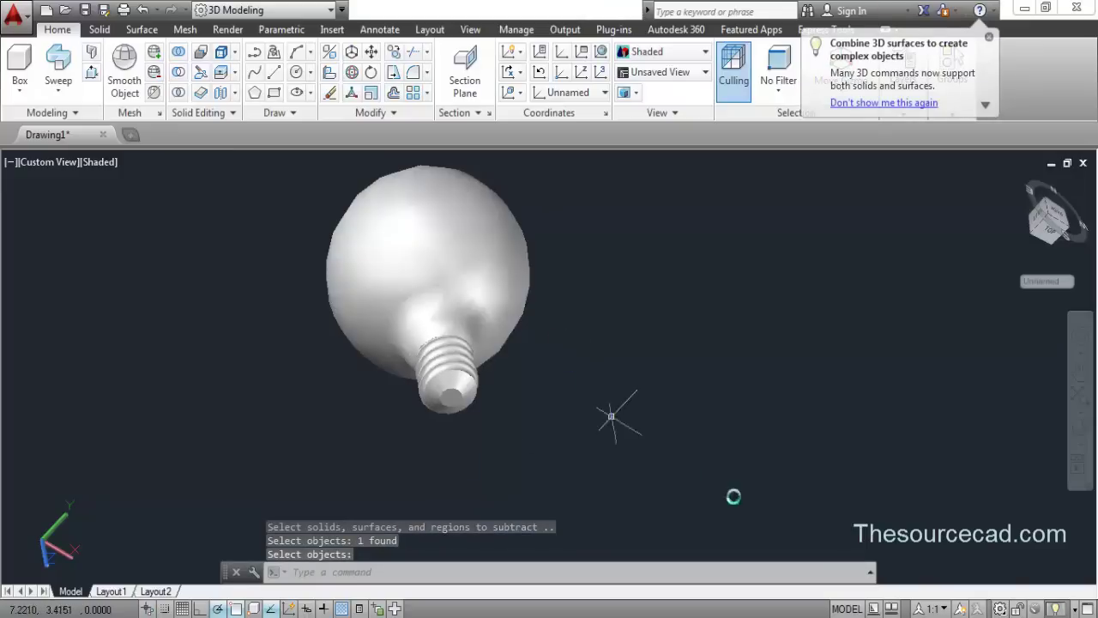
pyautogui.click(1079, 429)
pyautogui.moveTo(498, 278); pyautogui.dragTo(489, 315)
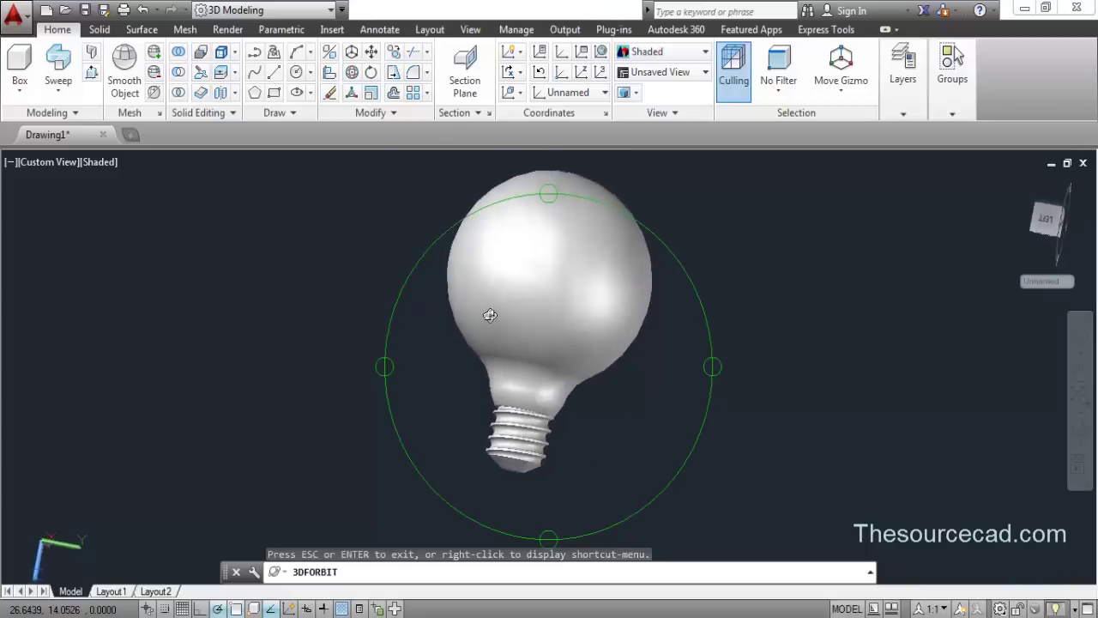
pyautogui.rightClick(548, 288)
pyautogui.click(568, 297)
pyautogui.moveTo(593, 314); pyautogui.dragTo(503, 302, button='middle')
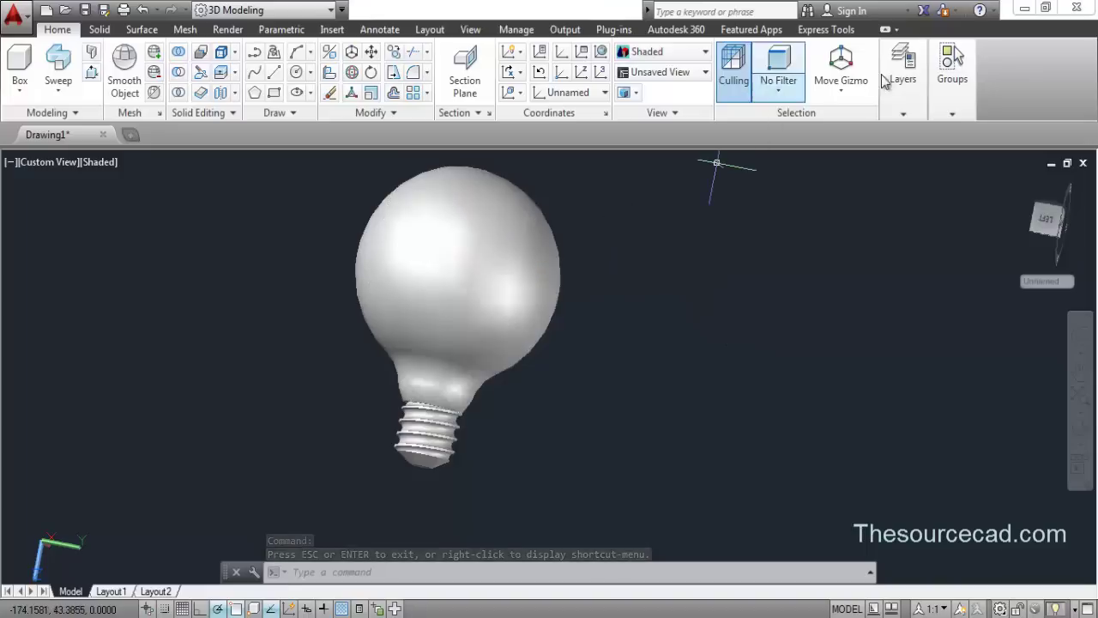
# Open the Layer Properties Manager with LA and create Layer1 and Layer2
pyautogui.click(898, 101)
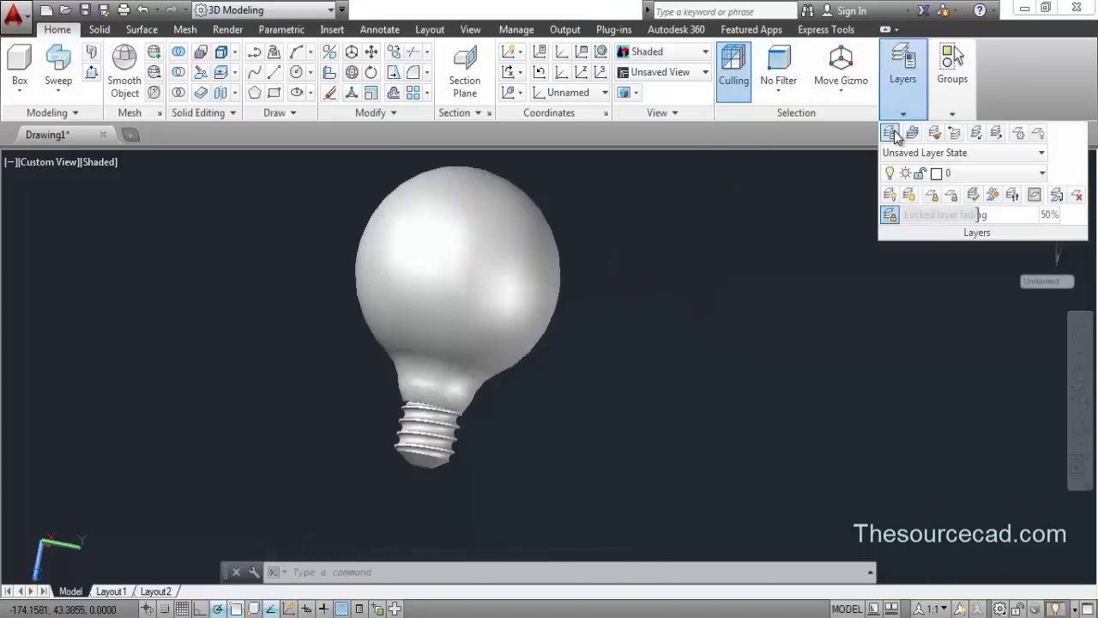
pyautogui.write('la')
pyautogui.press('Return')
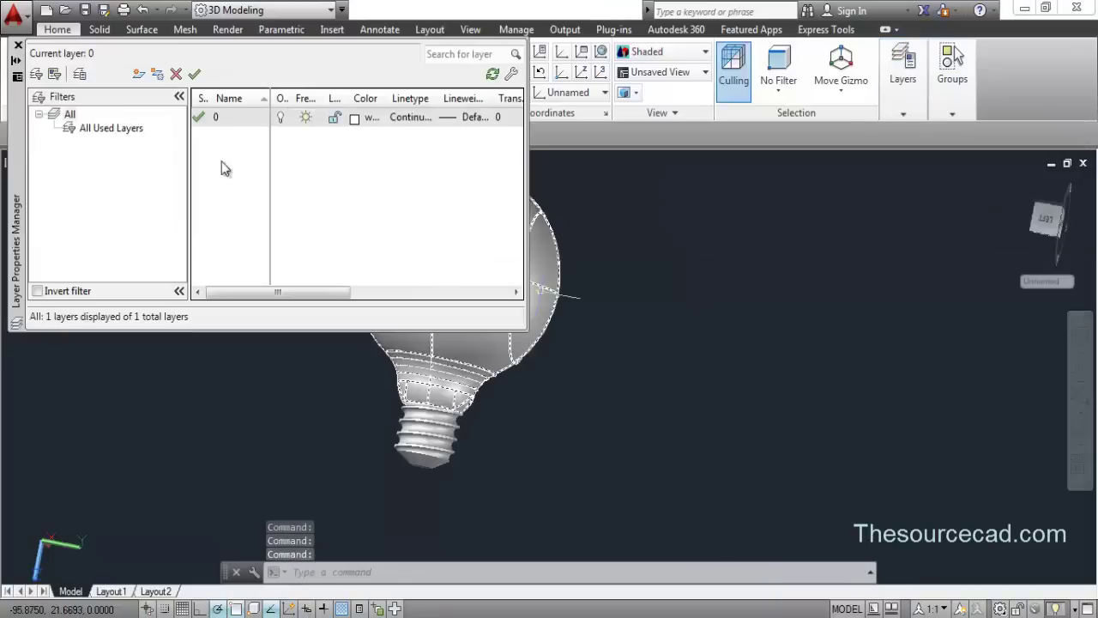
pyautogui.click(138, 74)
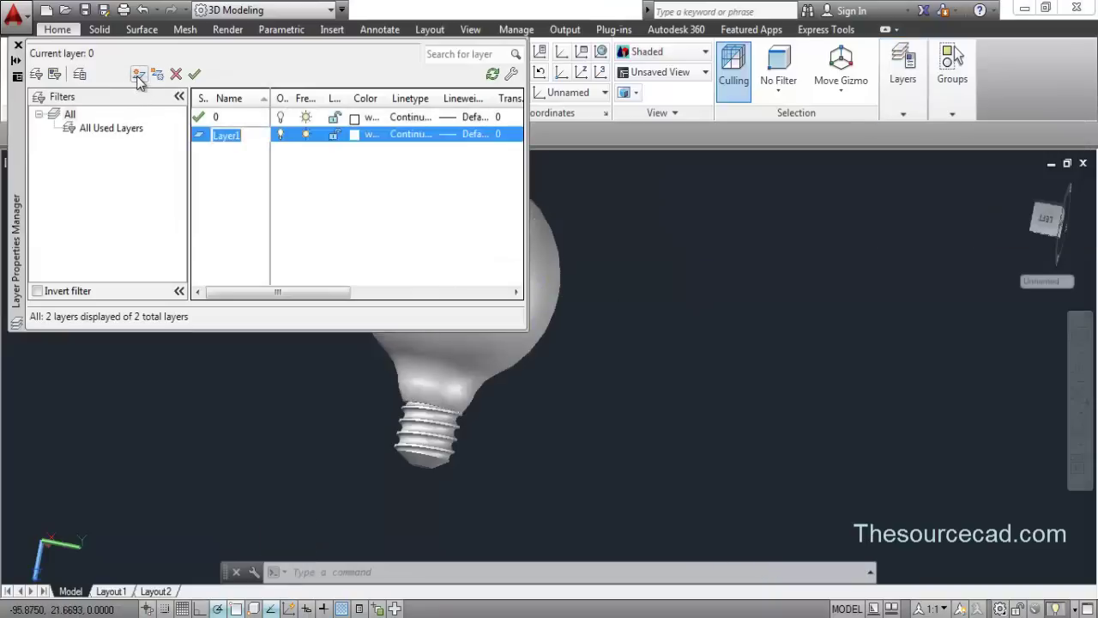
pyautogui.click(138, 74)
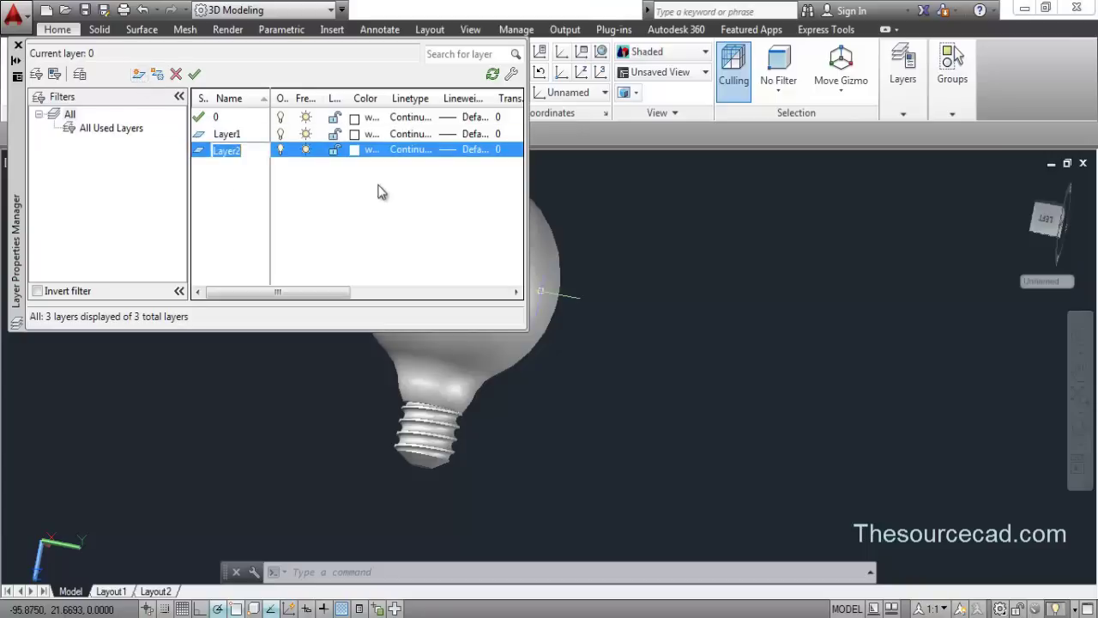
# Set Layer1's colour to yellow and its transparency to 70
pyautogui.click(356, 135)
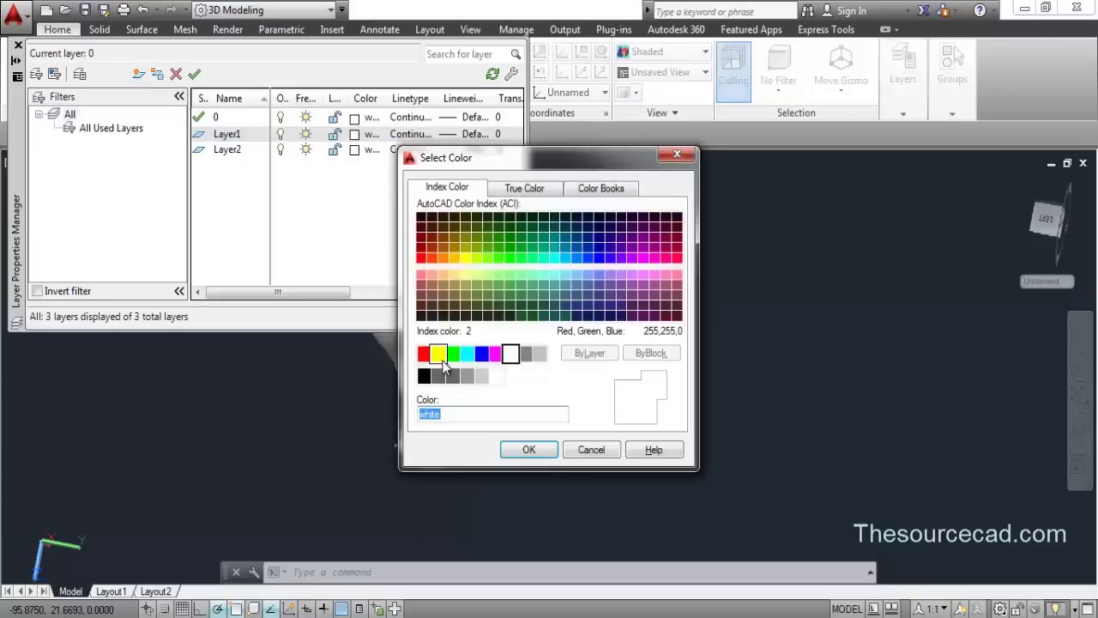
pyautogui.click(438, 354)
pyautogui.click(529, 449)
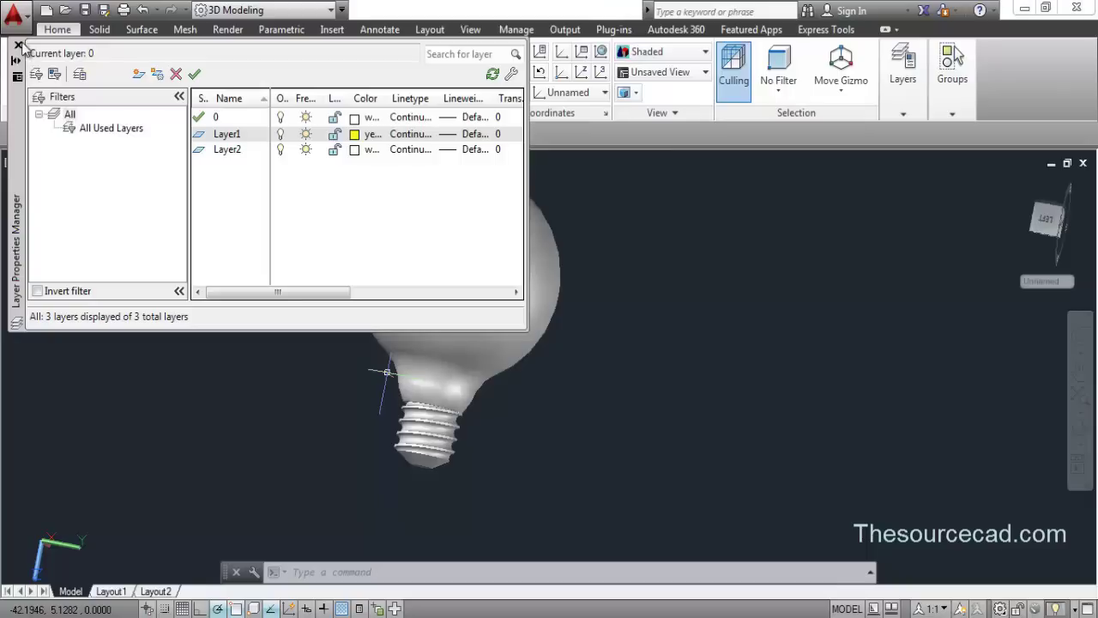
pyautogui.moveTo(268, 296); pyautogui.dragTo(360, 291)
pyautogui.click(352, 134)
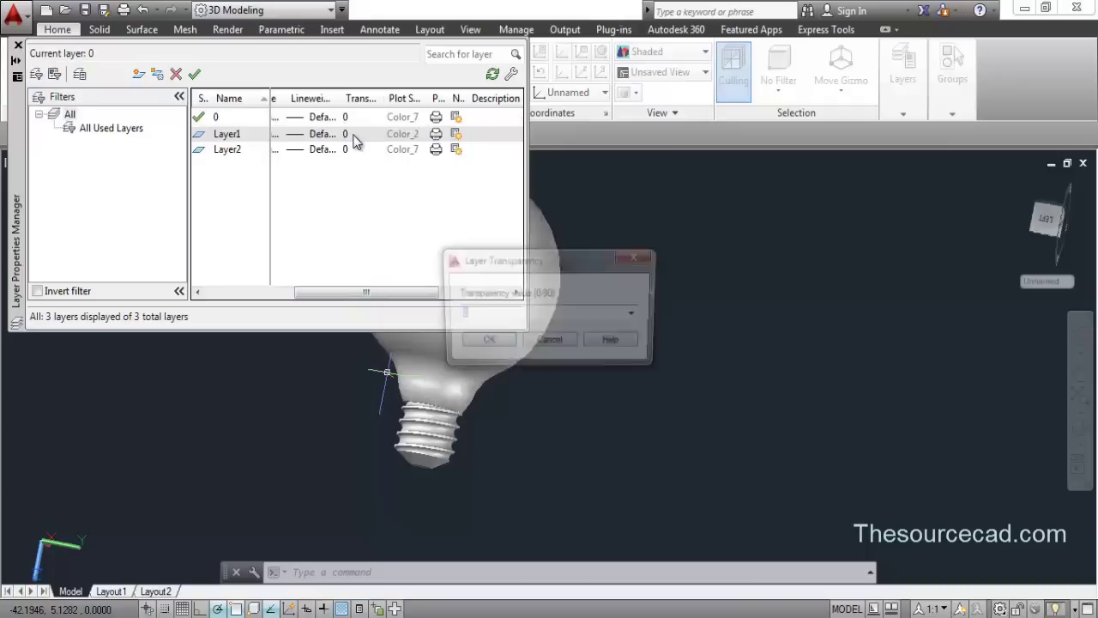
pyautogui.click(635, 317)
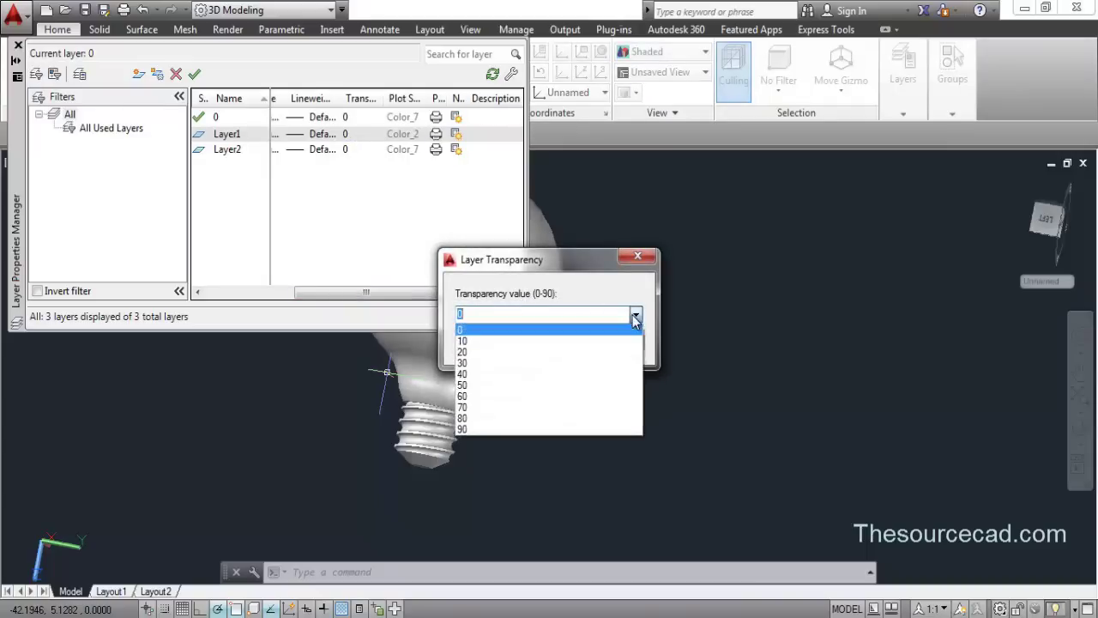
pyautogui.click(544, 413)
pyautogui.click(485, 342)
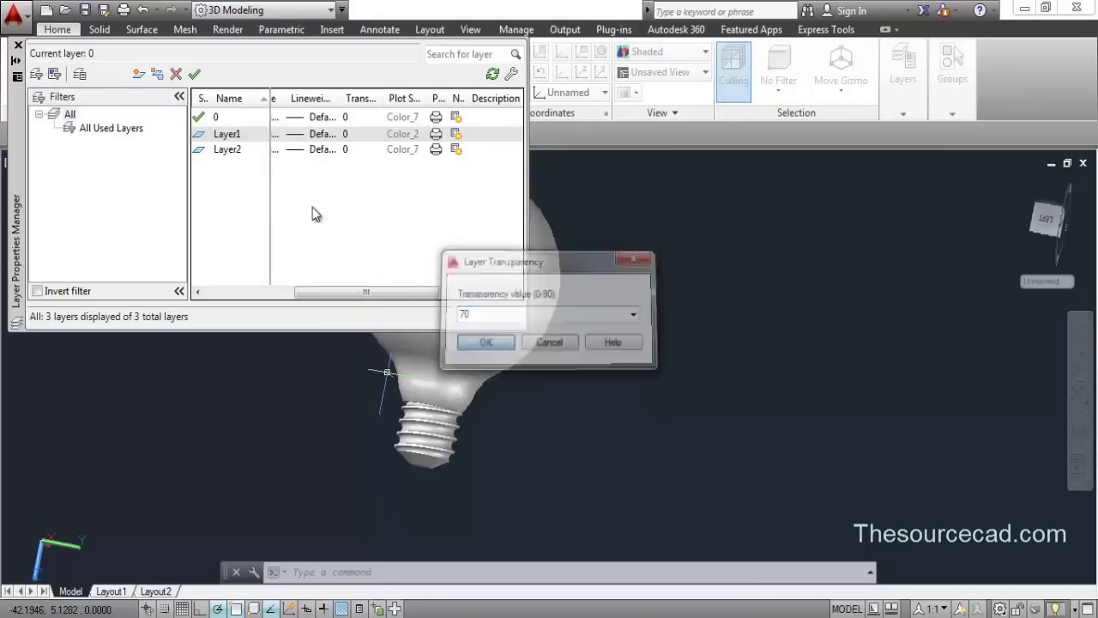
pyautogui.click(18, 45)
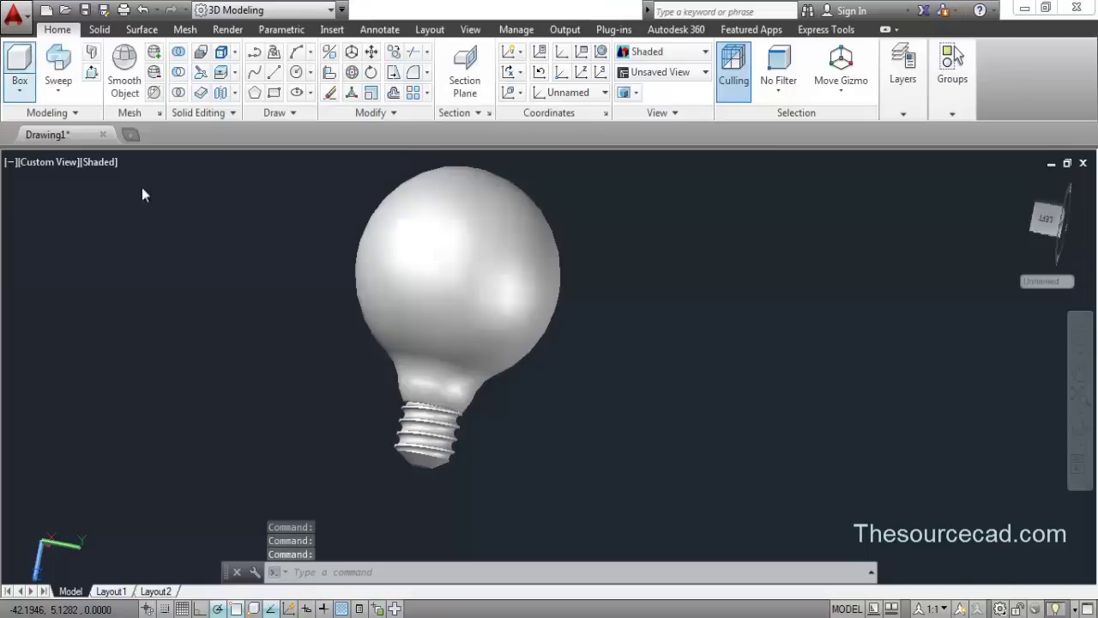
# Move the bulb glass solid onto Layer1
pyautogui.click(505, 269)
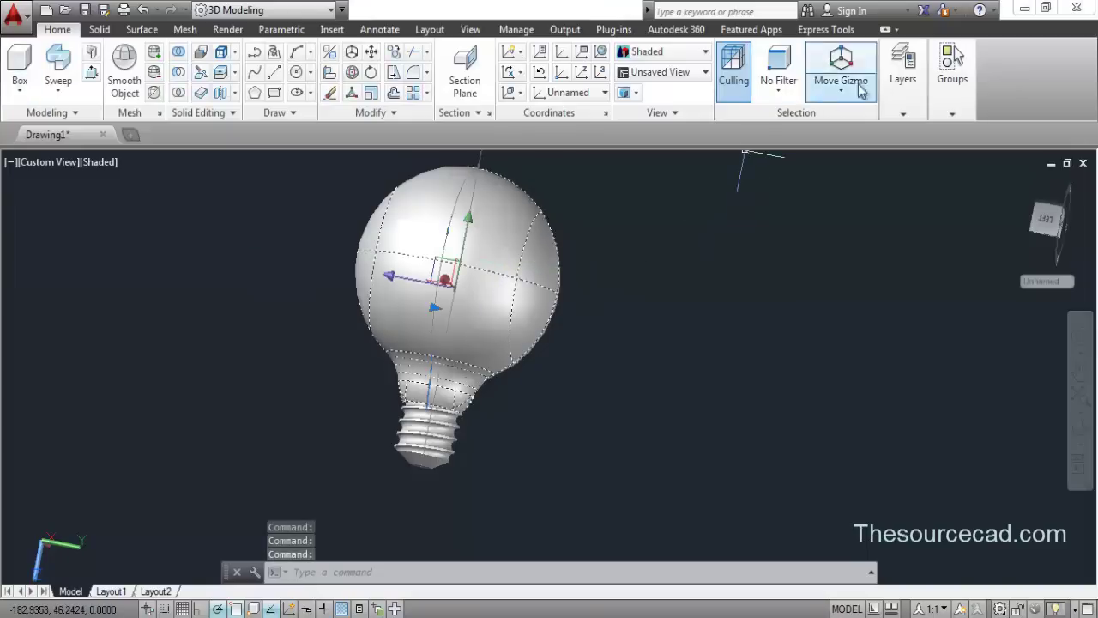
pyautogui.click(903, 69)
pyautogui.click(948, 173)
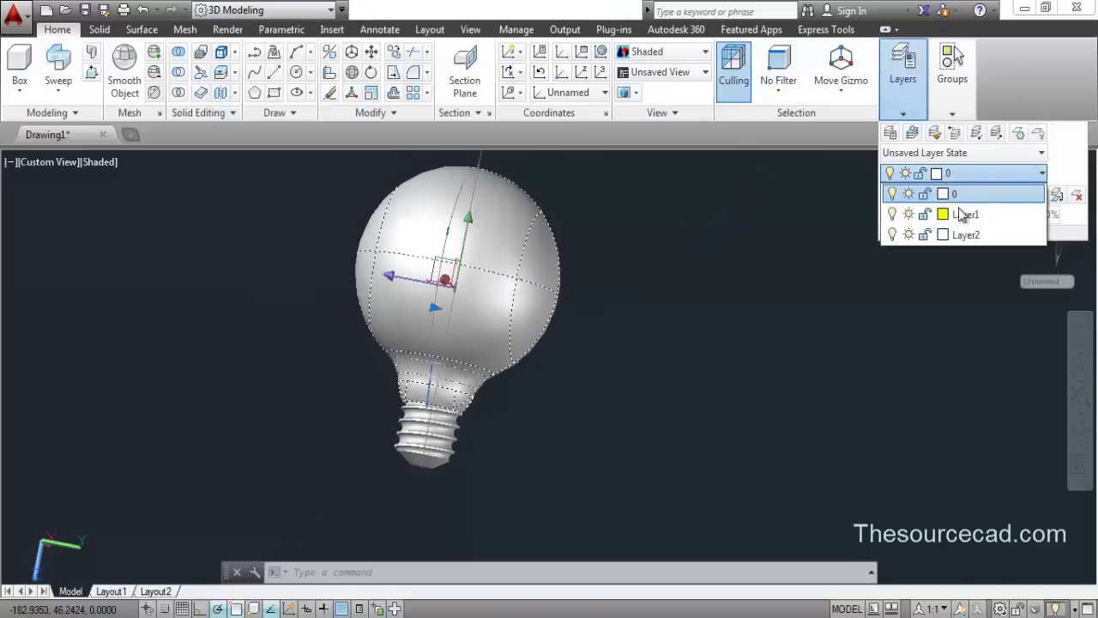
pyautogui.click(948, 213)
# Clear the selection and turn on transparency display so the bulb looks translucent yellow
pyautogui.rightClick(695, 215)
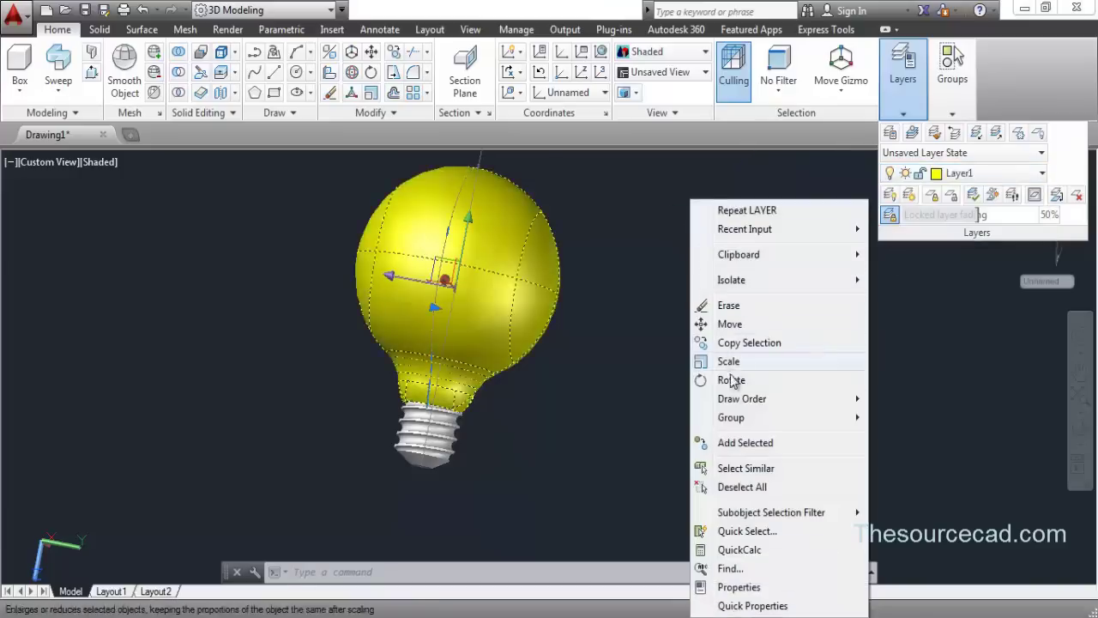
pyautogui.click(734, 487)
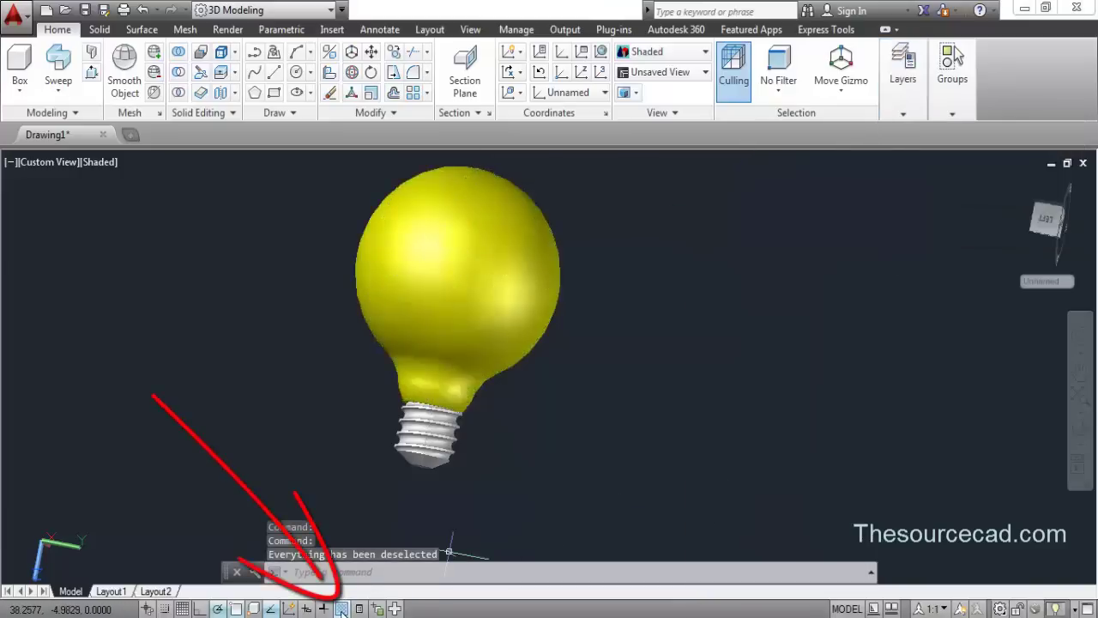
pyautogui.click(341, 608)
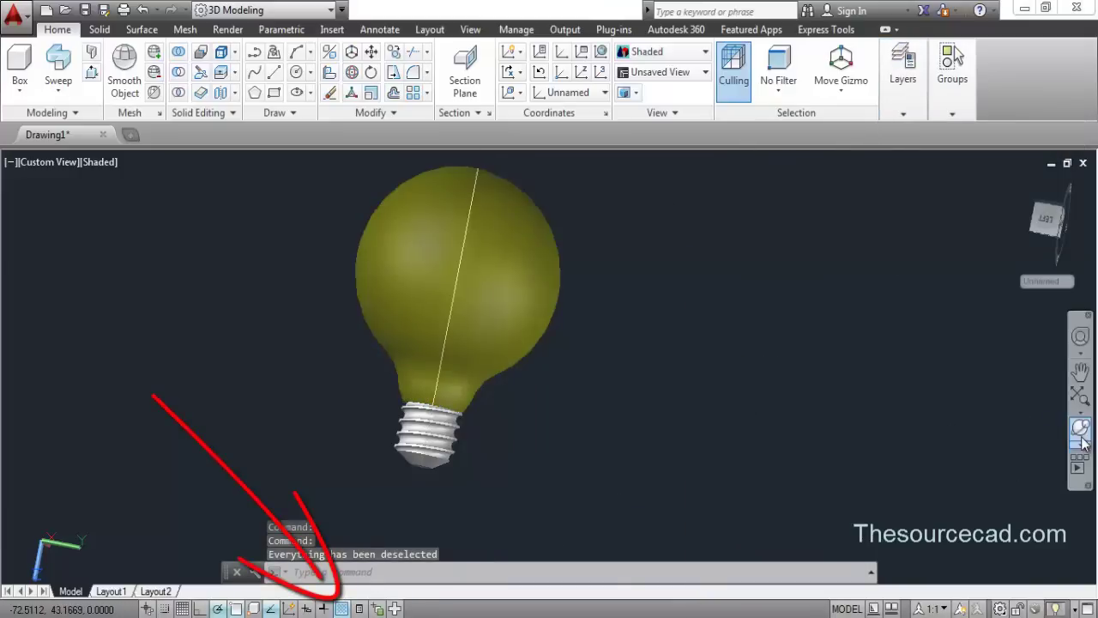
pyautogui.click(1081, 427)
pyautogui.moveTo(501, 282); pyautogui.dragTo(507, 421)
pyautogui.rightClick(549, 261)
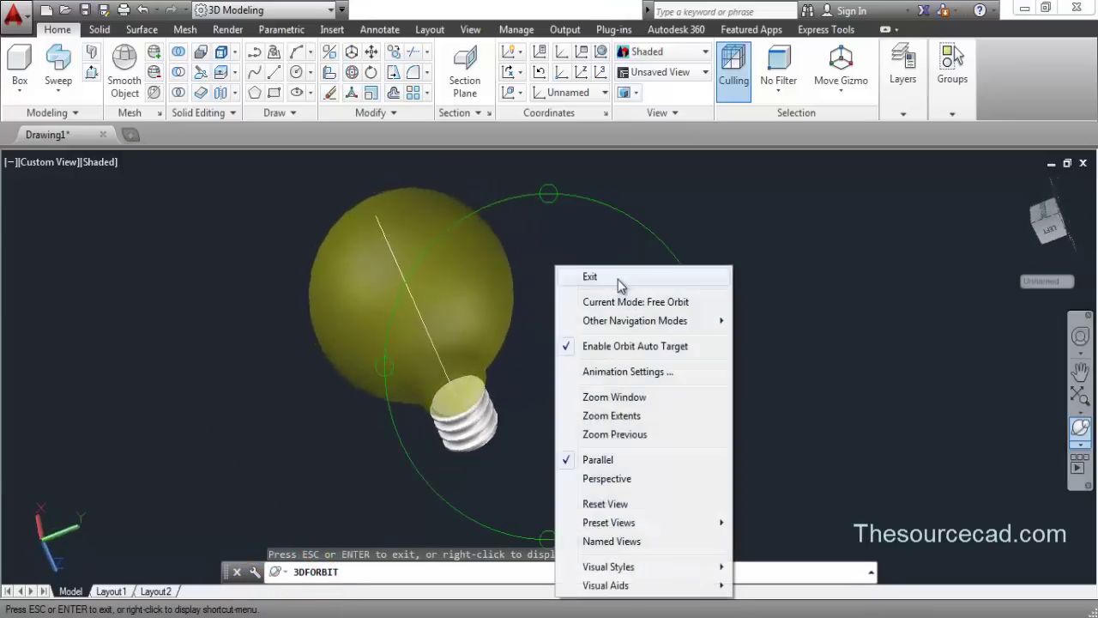
pyautogui.click(618, 283)
# Freeze Layer1 to hide the bulb glass
pyautogui.click(897, 96)
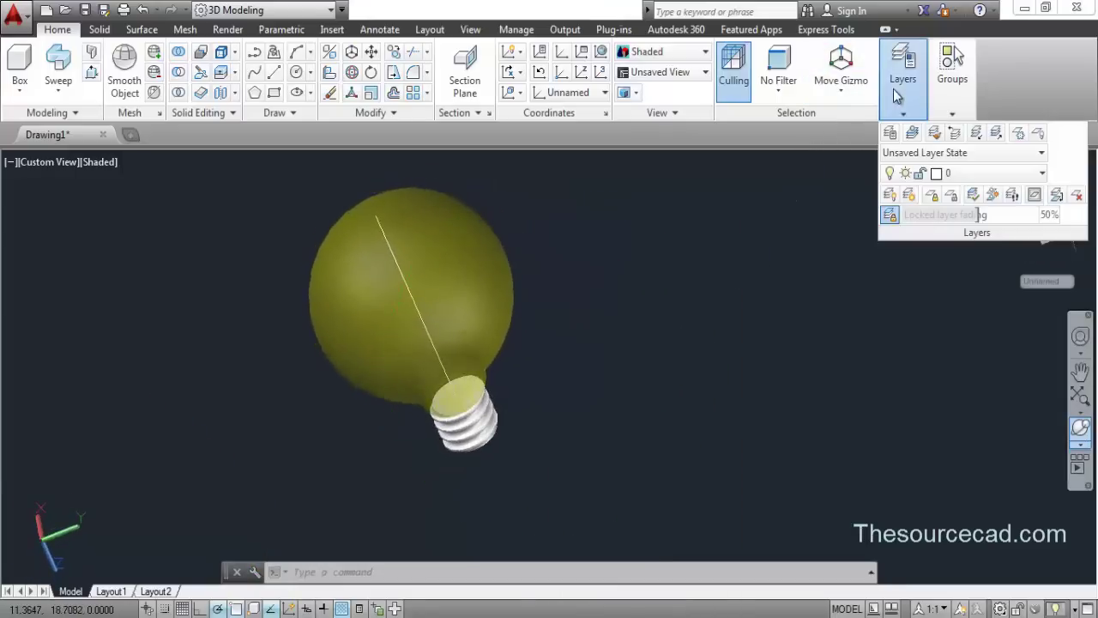
pyautogui.click(911, 174)
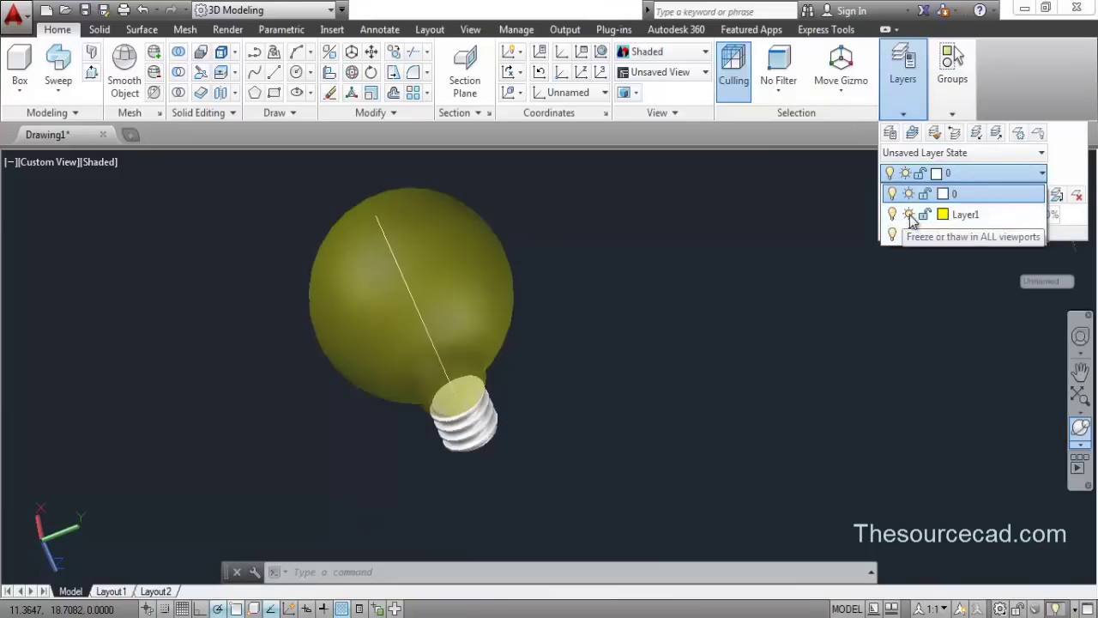
pyautogui.click(909, 215)
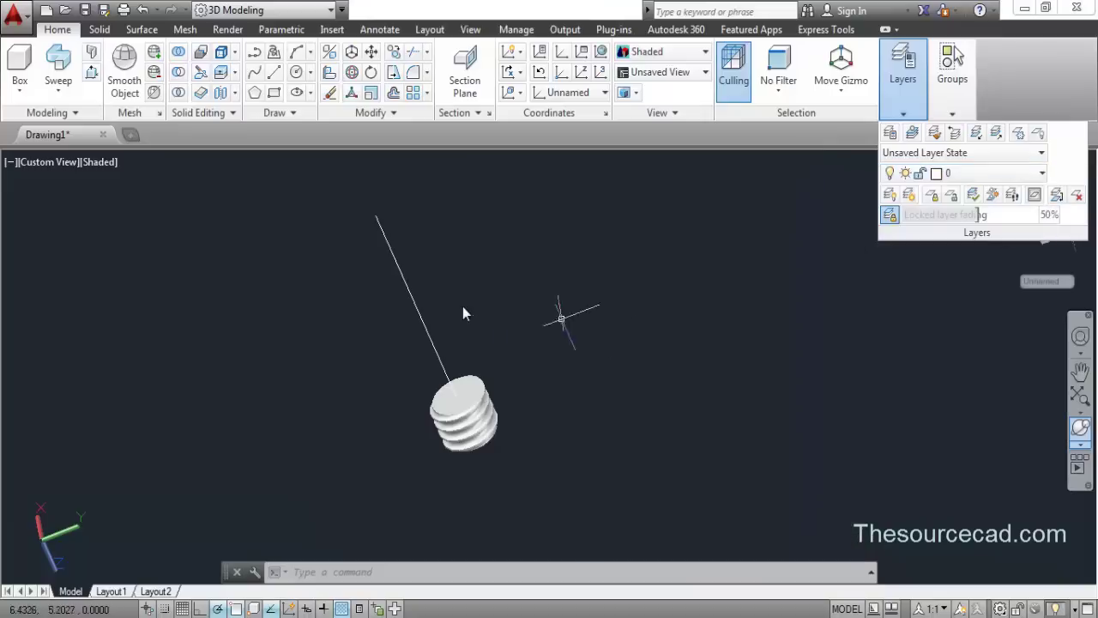
# Erase the line that sat inside the bulb
pyautogui.click(409, 296)
pyautogui.rightClick(292, 270)
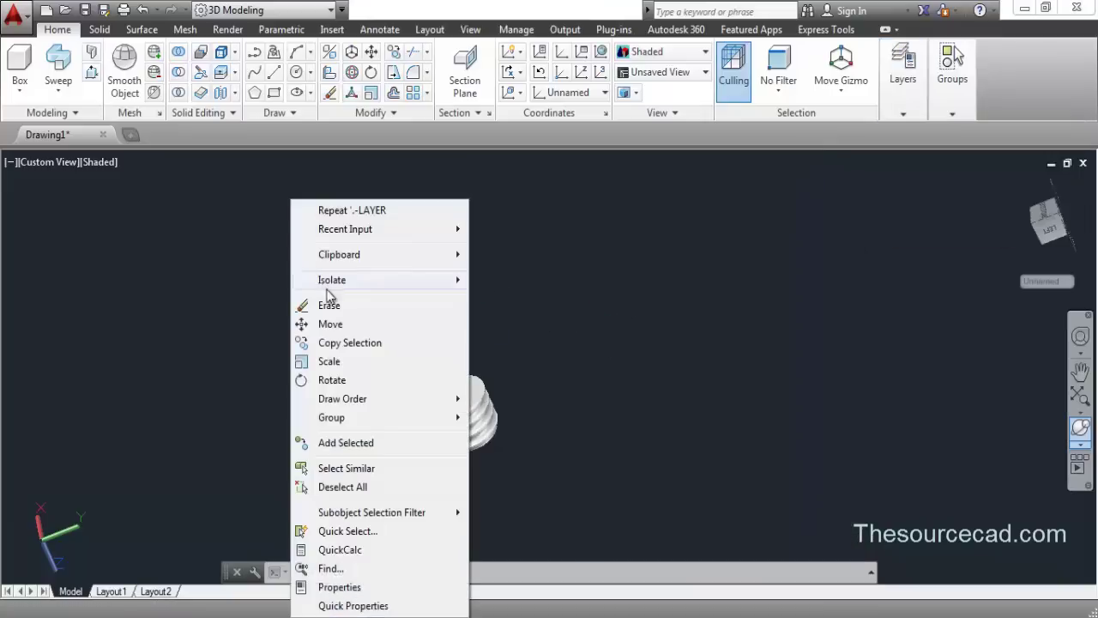
pyautogui.click(329, 300)
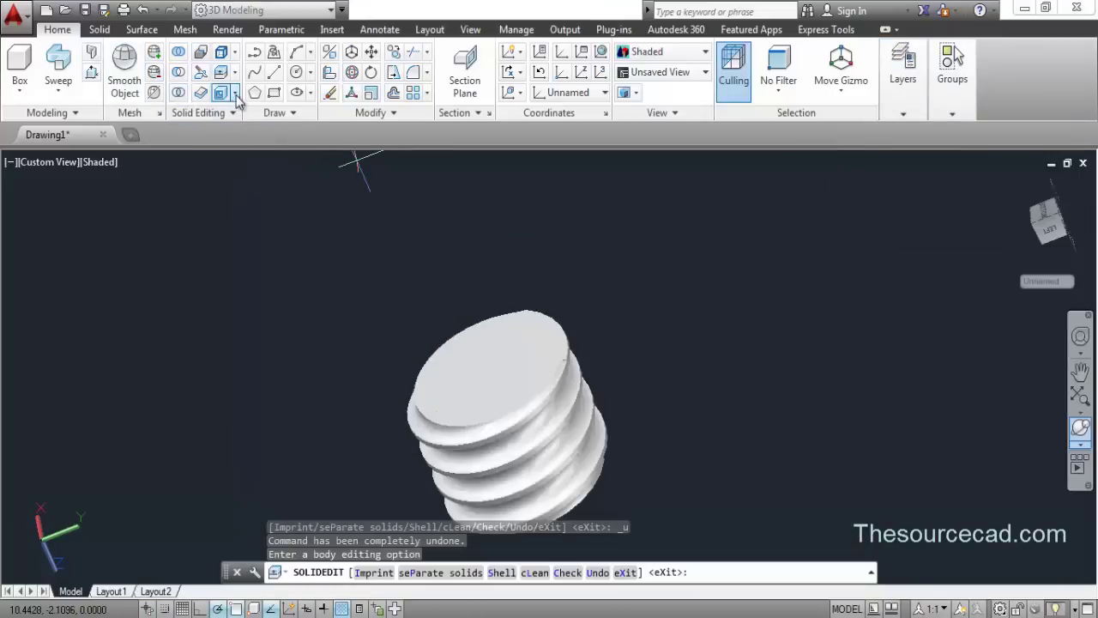
# Shell the threaded base with a 0.5 offset, removing its top face
pyautogui.click(236, 94)
pyautogui.click(252, 184)
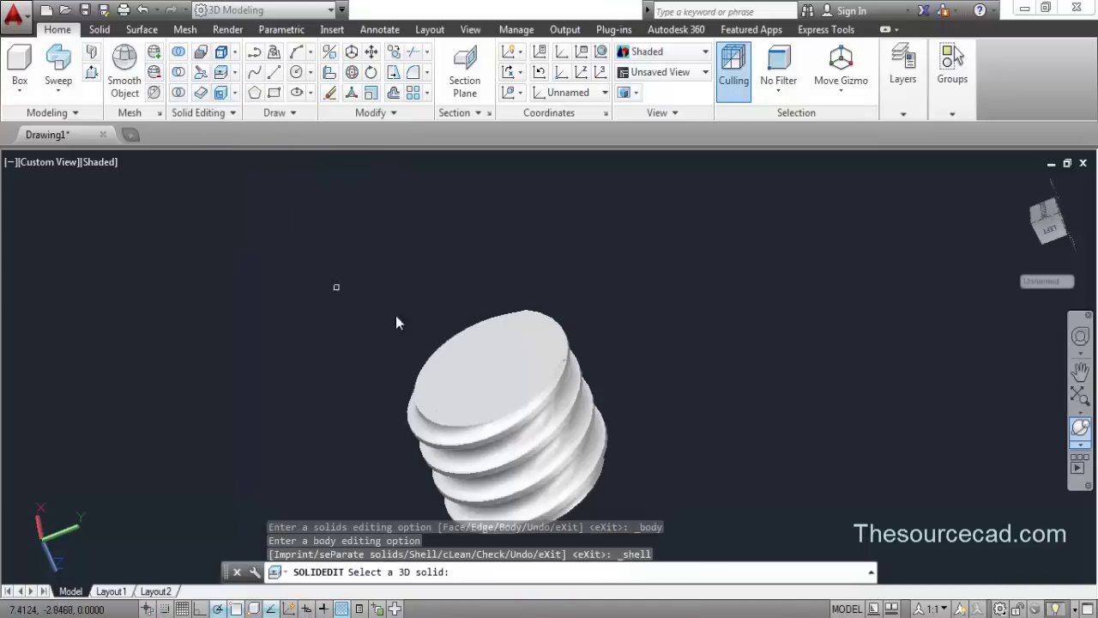
pyautogui.click(495, 379)
pyautogui.click(511, 348)
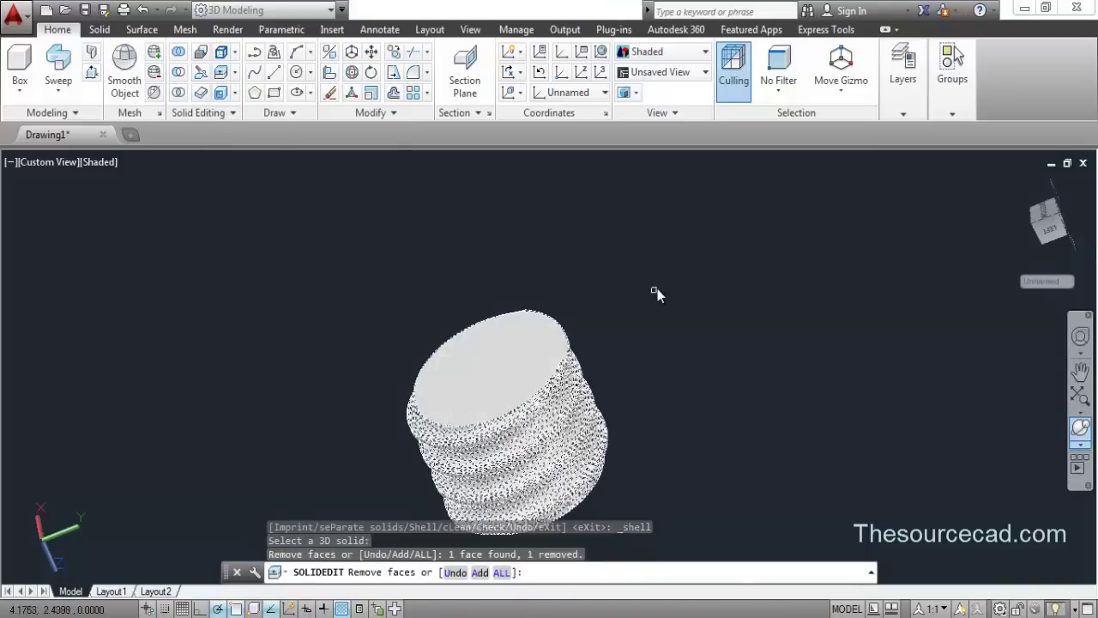
pyautogui.press('Return')
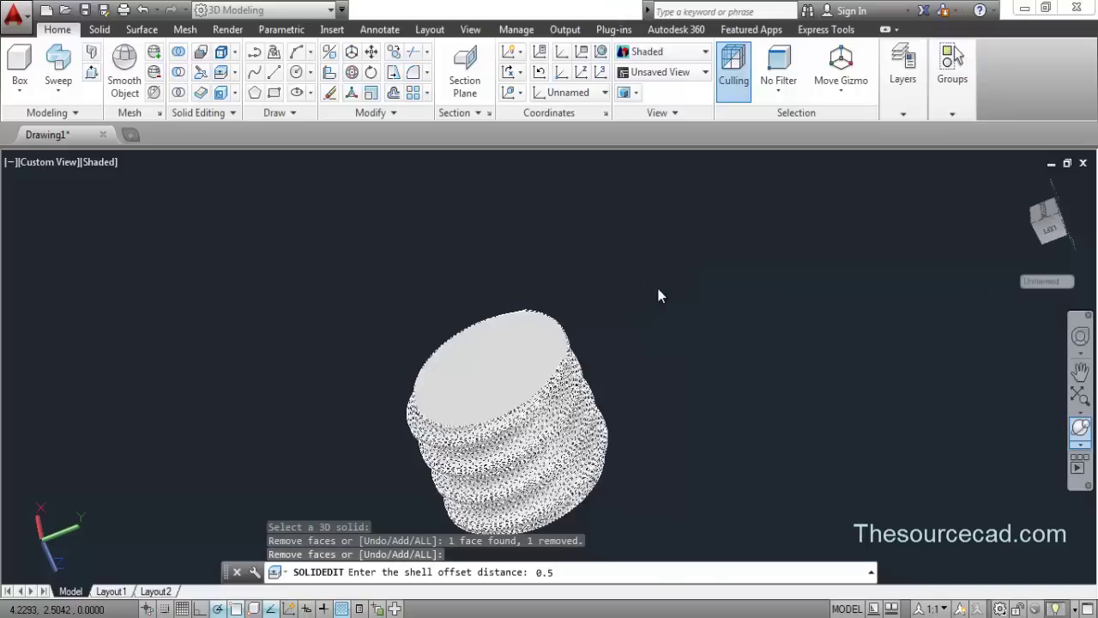
pyautogui.press('Return')
pyautogui.keyDown('shift'); pyautogui.moveTo(667, 317); pyautogui.dragTo(703, 271, button='middle'); pyautogui.keyUp('shift')
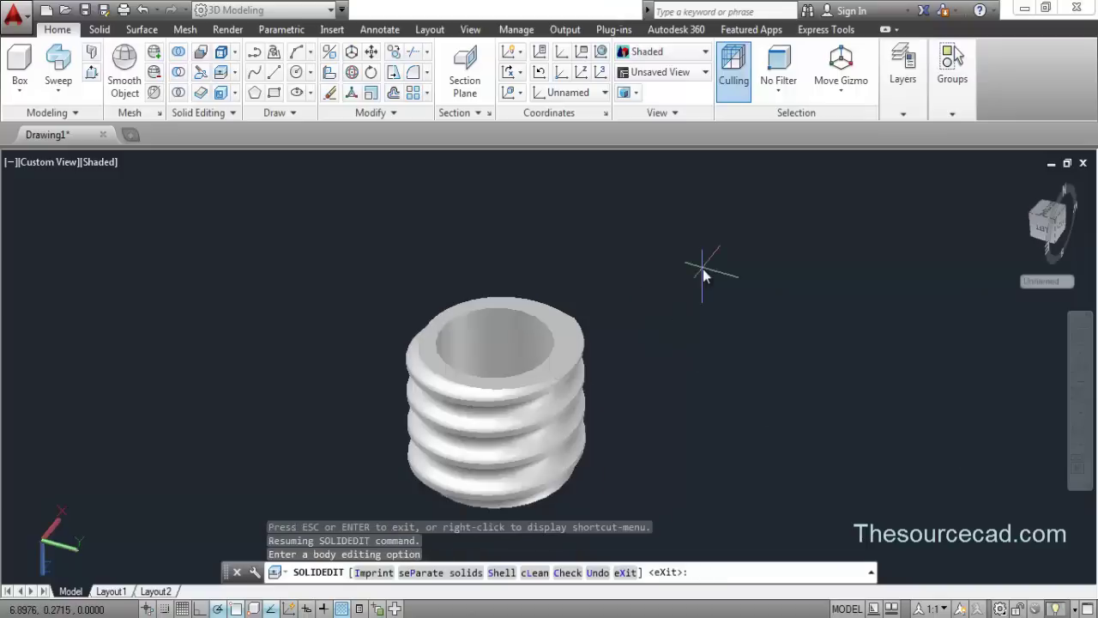
# View the thread from the left side and roll the view so it stands upright, centred
pyautogui.click(1041, 229)
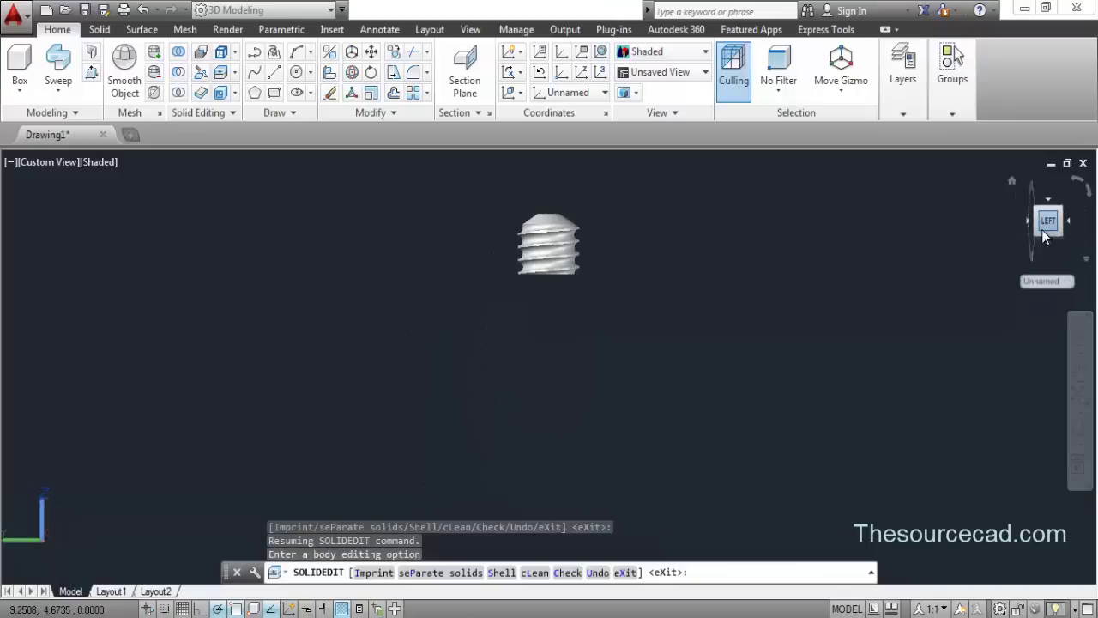
pyautogui.click(1077, 185)
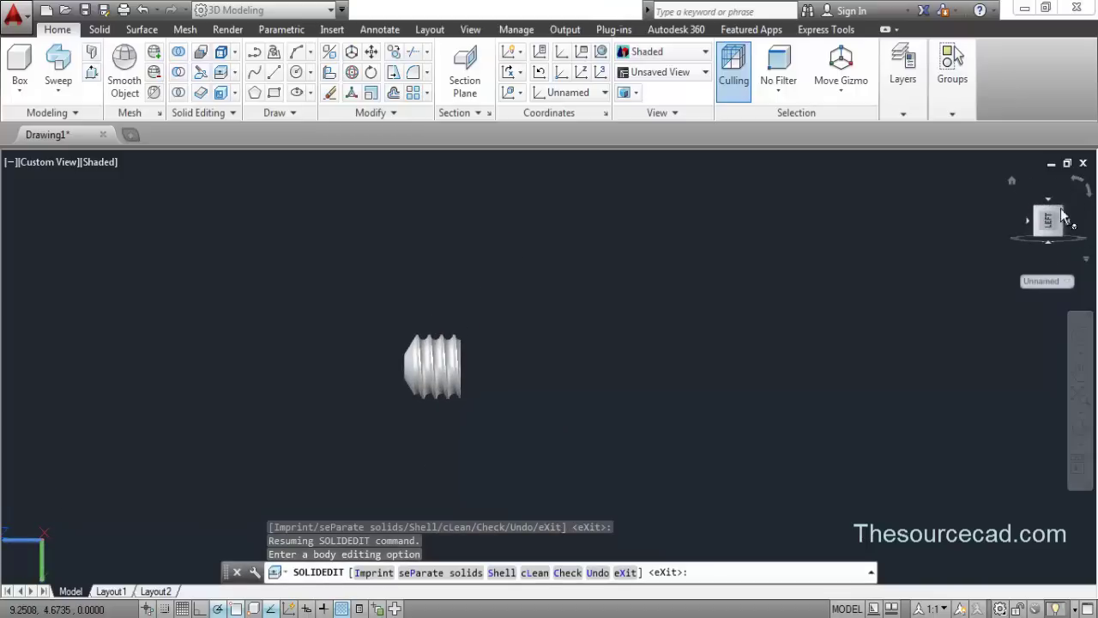
pyautogui.click(1077, 184)
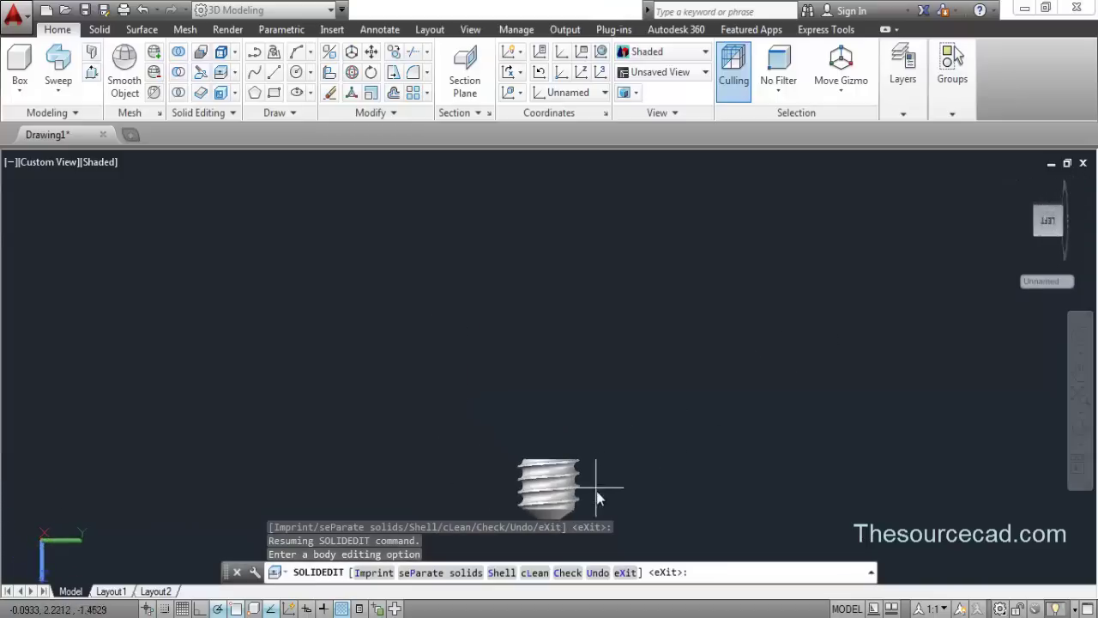
pyautogui.moveTo(598, 497); pyautogui.dragTo(595, 407, button='middle')
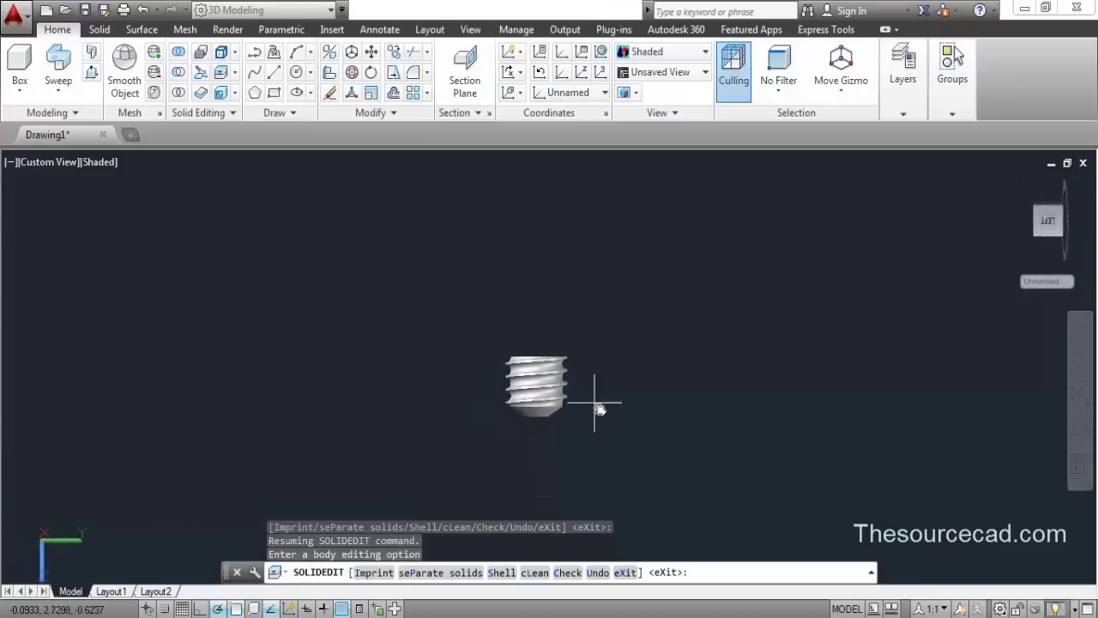
# Align the UCS with the current view and reposition the thread toward the lower left
pyautogui.click(510, 97)
pyautogui.click(513, 180)
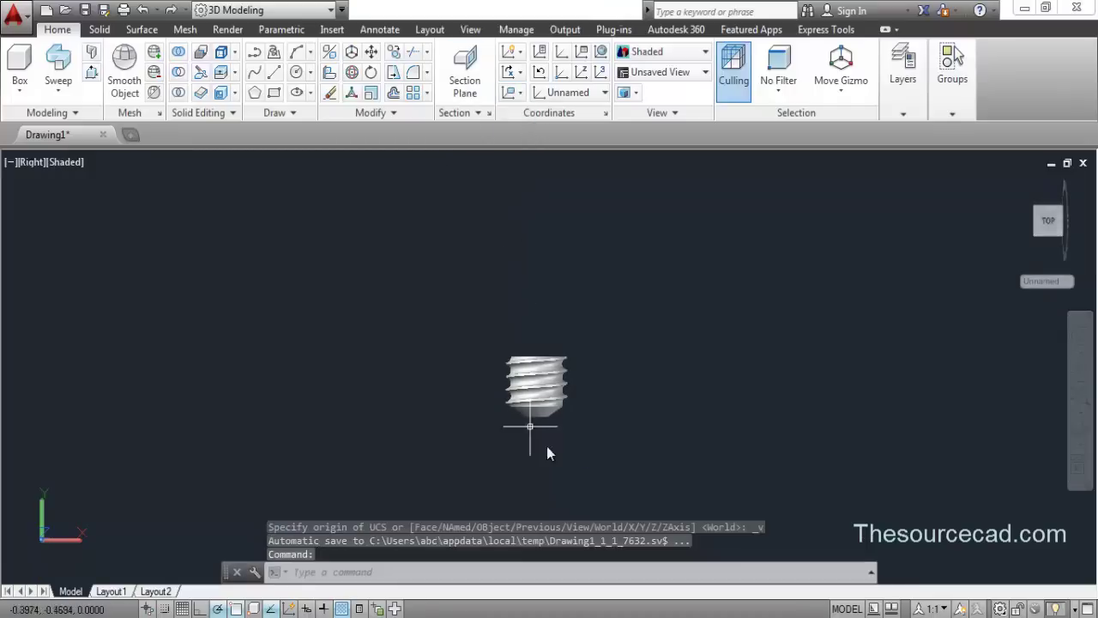
pyautogui.scroll(5, 540, 398)
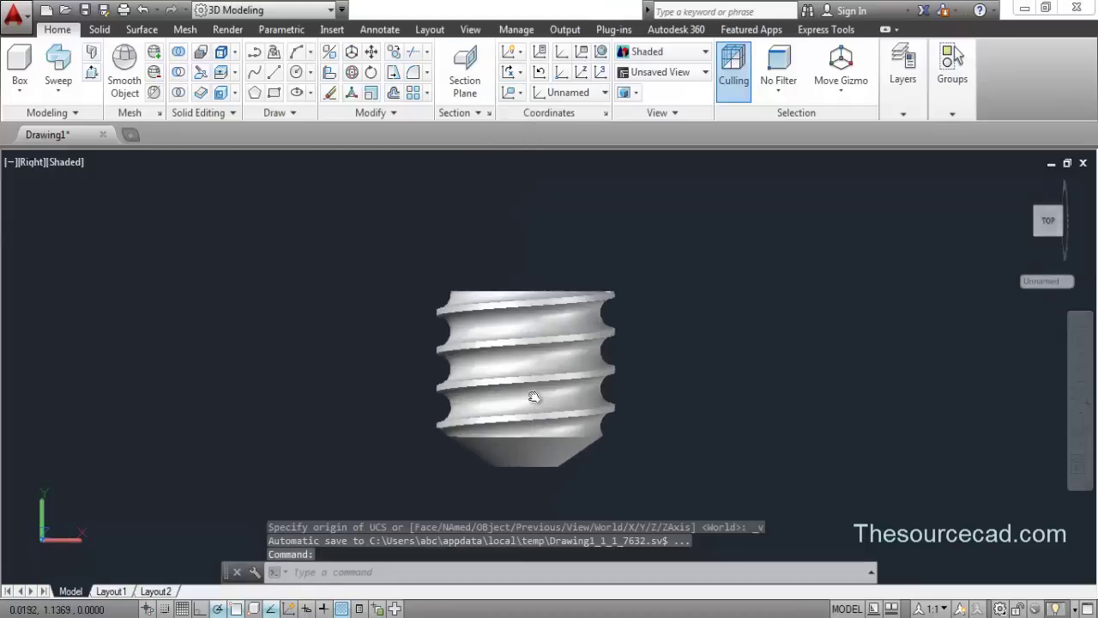
pyautogui.scroll(-2, 534, 396)
pyautogui.moveTo(622, 398); pyautogui.dragTo(478, 385, button='middle')
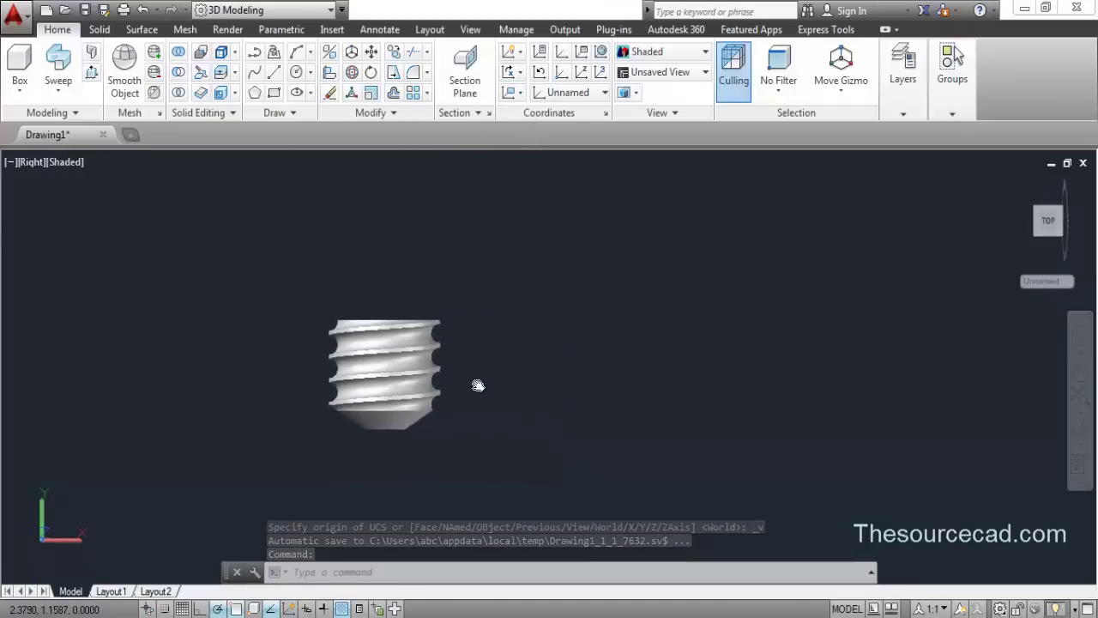
pyautogui.scroll(-2, 485, 347)
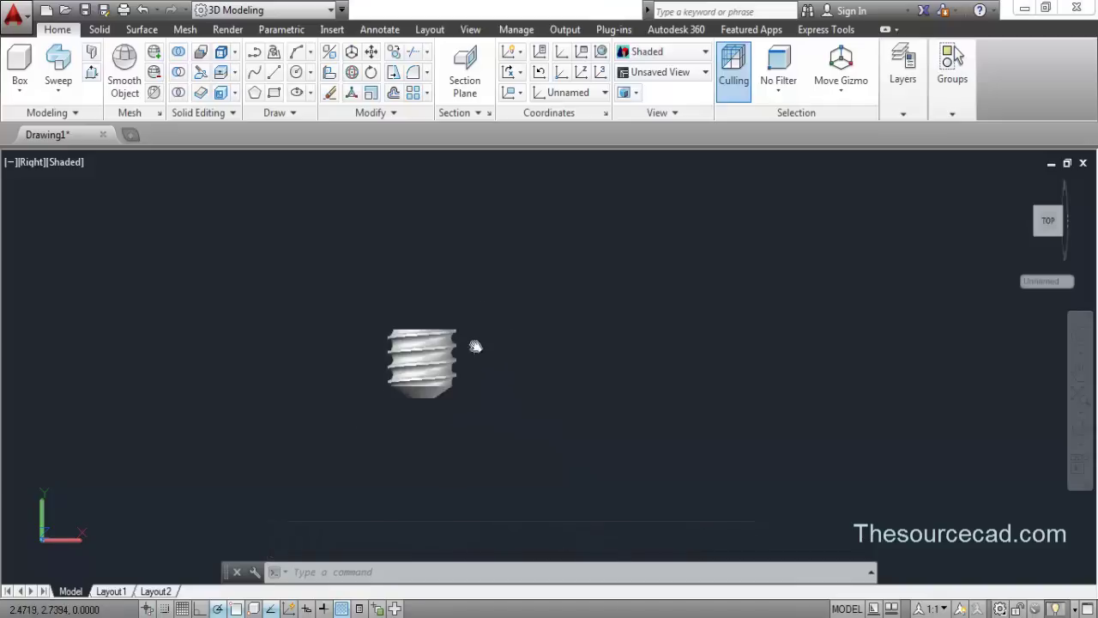
pyautogui.moveTo(476, 347); pyautogui.dragTo(442, 396, button='middle')
# Thaw Layer1 from the Layers panel dropdown and pan the view down
pyautogui.click(902, 76)
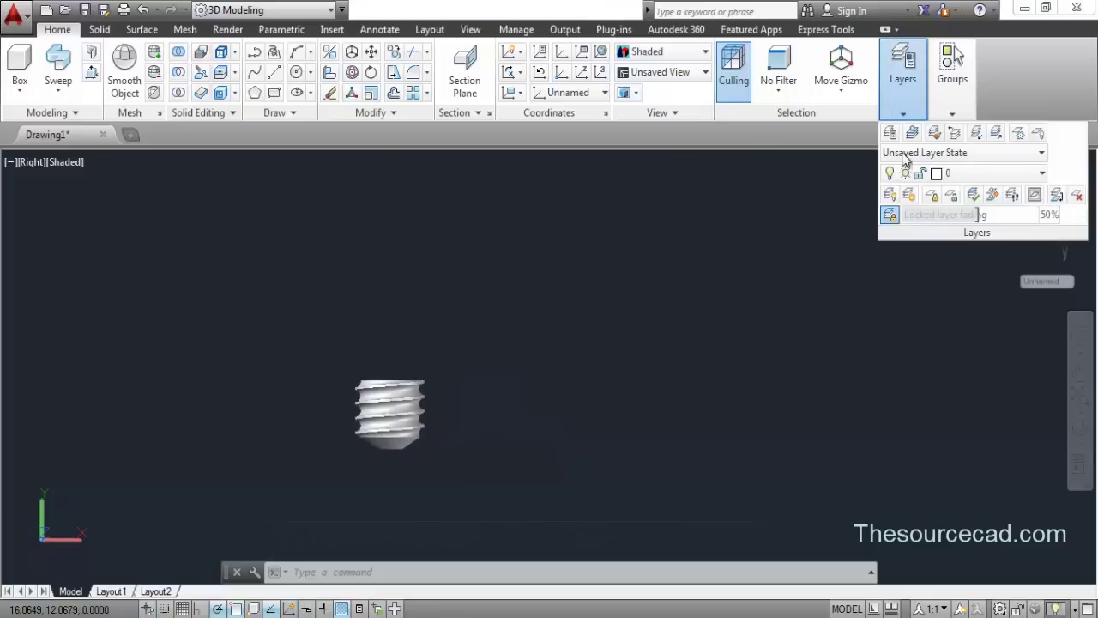
pyautogui.click(989, 173)
pyautogui.click(908, 213)
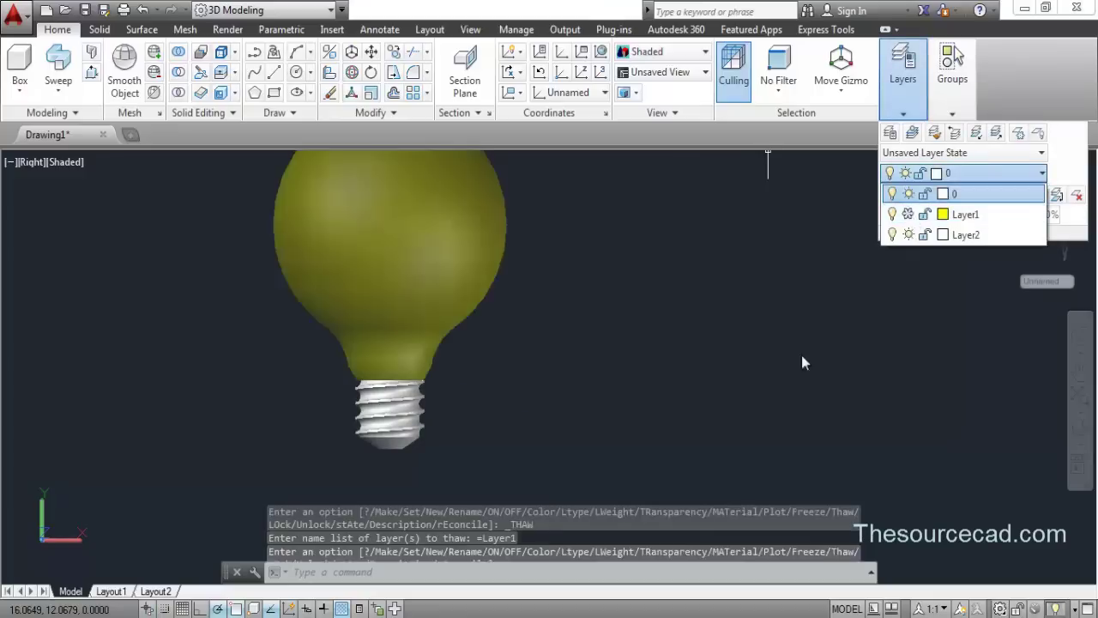
pyautogui.click(522, 300)
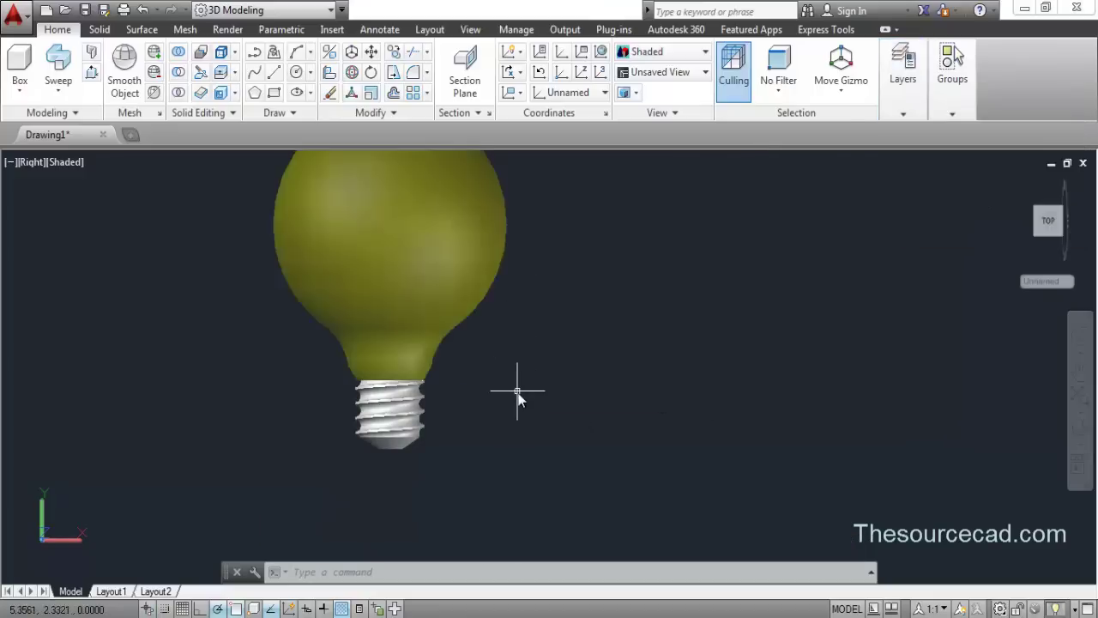
pyautogui.moveTo(556, 270); pyautogui.dragTo(541, 329, button='middle')
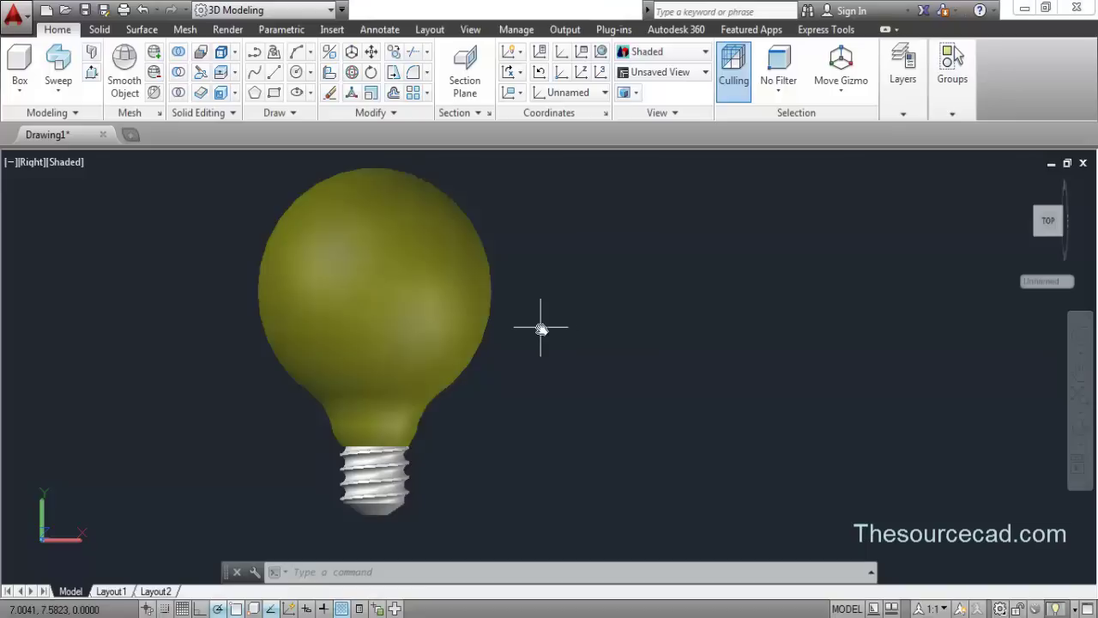
# Start a polyline right of the bulb and draw the stem's top lip, leftward and downward segments
pyautogui.click(254, 51)
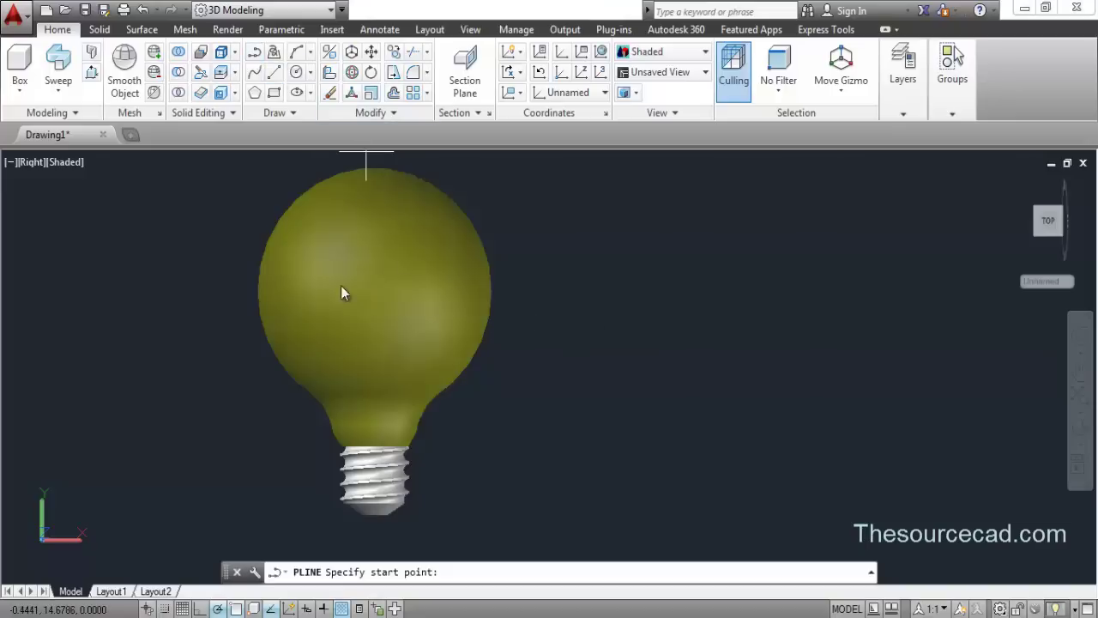
pyautogui.click(578, 306)
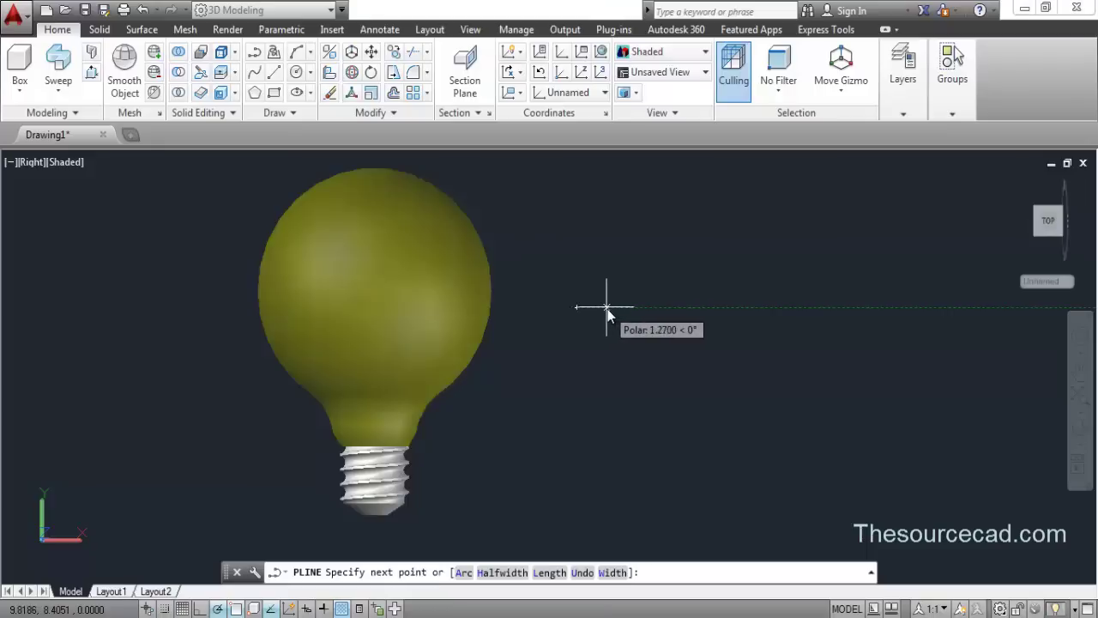
pyautogui.click(602, 309)
pyautogui.scroll(6, 601, 314)
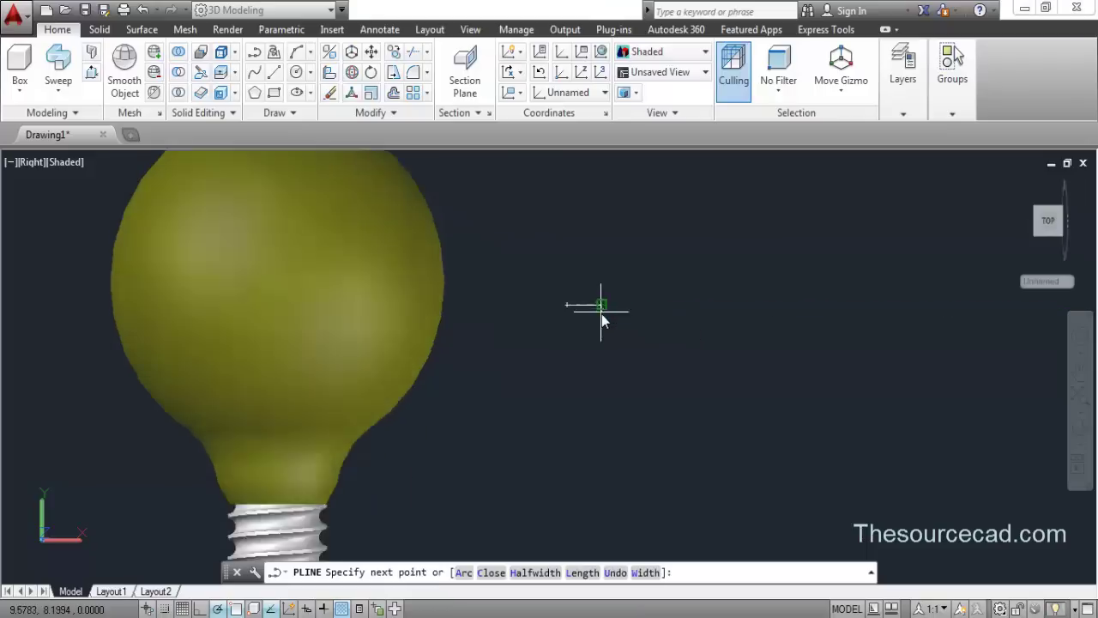
pyautogui.click(605, 305)
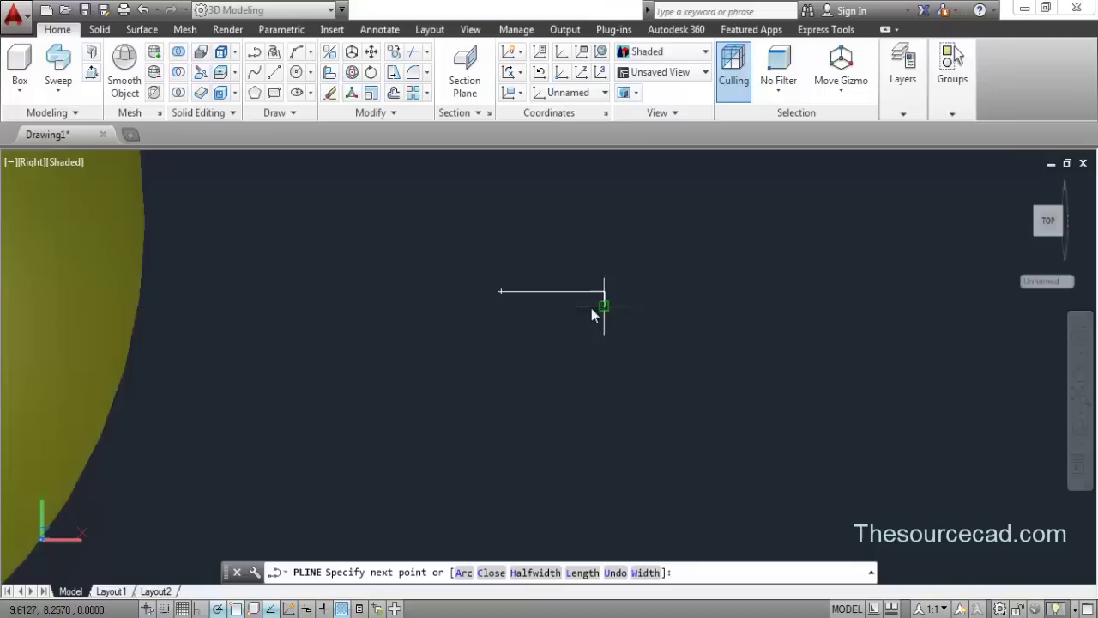
pyautogui.click(516, 308)
pyautogui.scroll(-6, 516, 308)
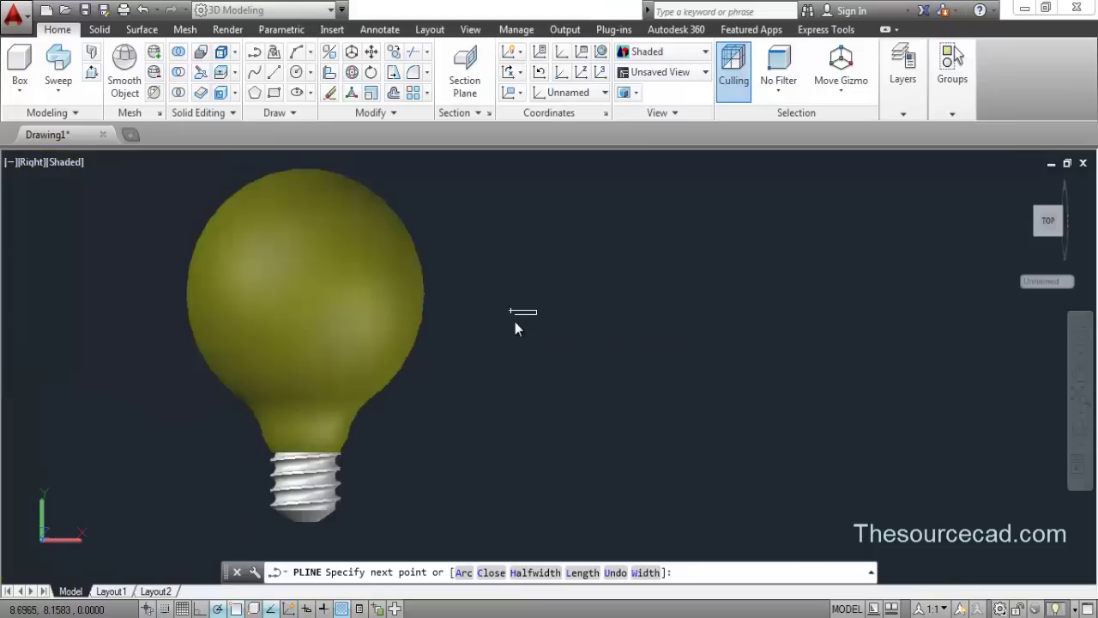
pyautogui.click(515, 372)
# Add the diagonal jog, long downward segment and bottom corners, closing back to the start
pyautogui.scroll(5, 525, 385)
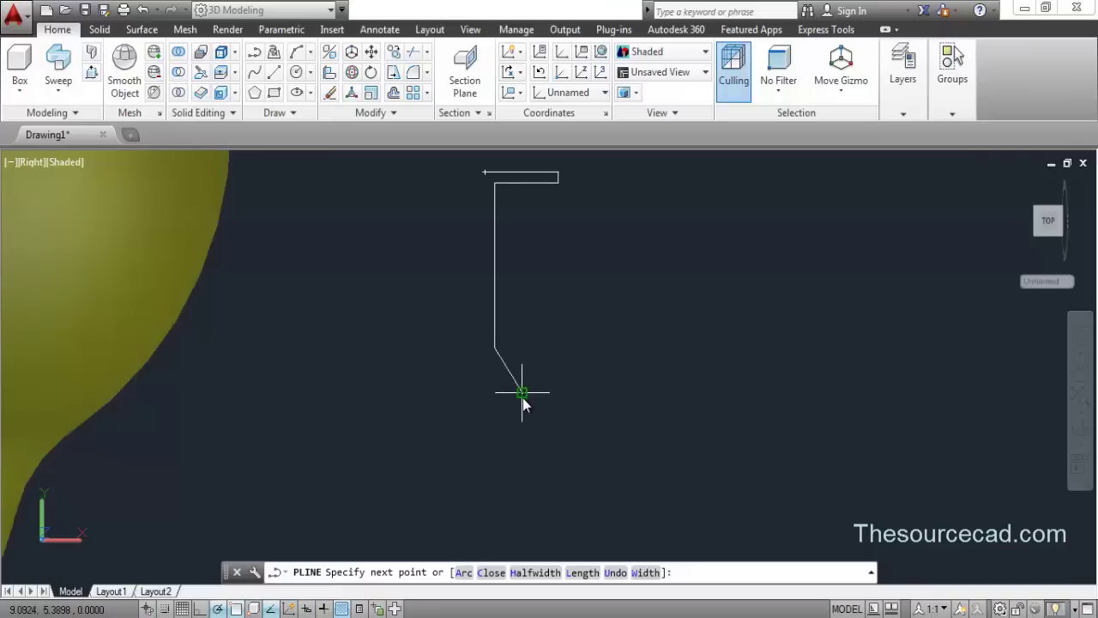
pyautogui.click(522, 393)
pyautogui.scroll(-5, 523, 393)
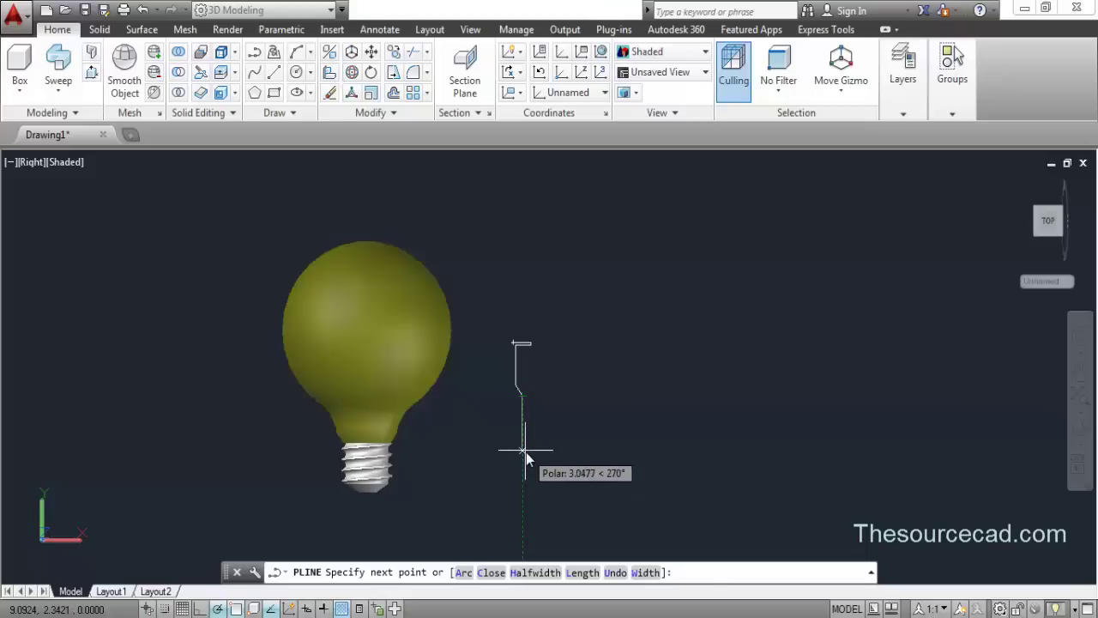
pyautogui.click(522, 441)
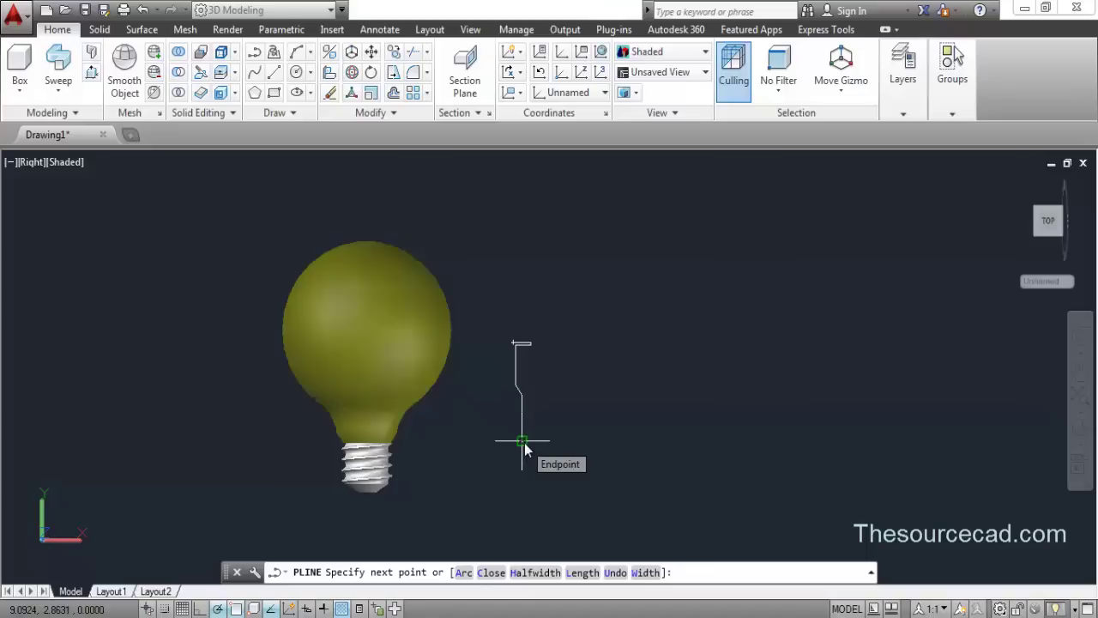
pyautogui.scroll(4, 522, 441)
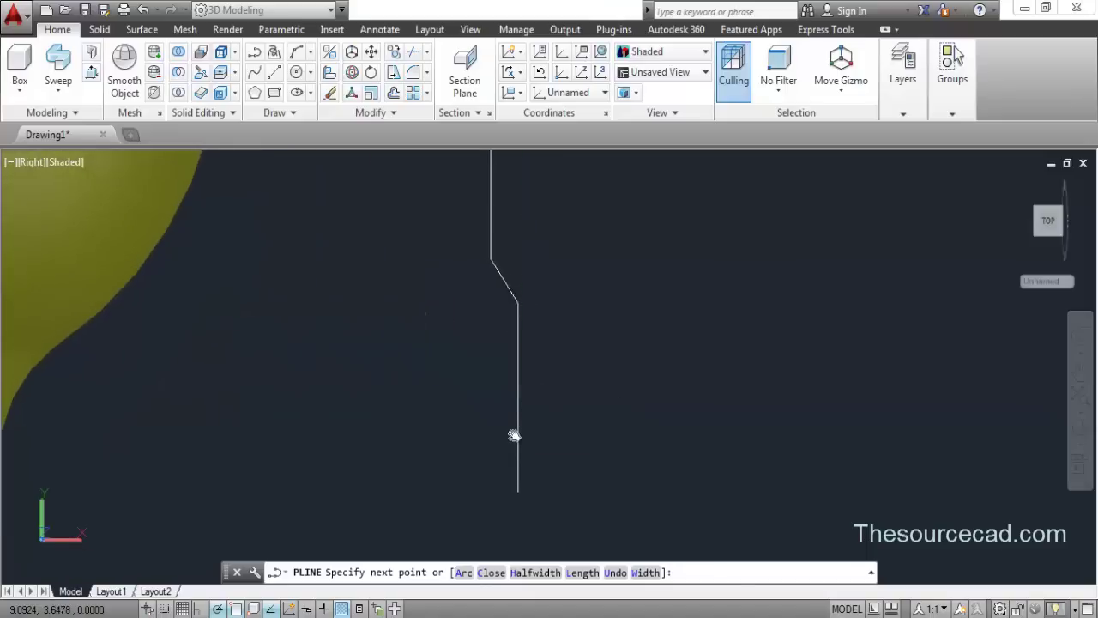
pyautogui.scroll(-3, 514, 450)
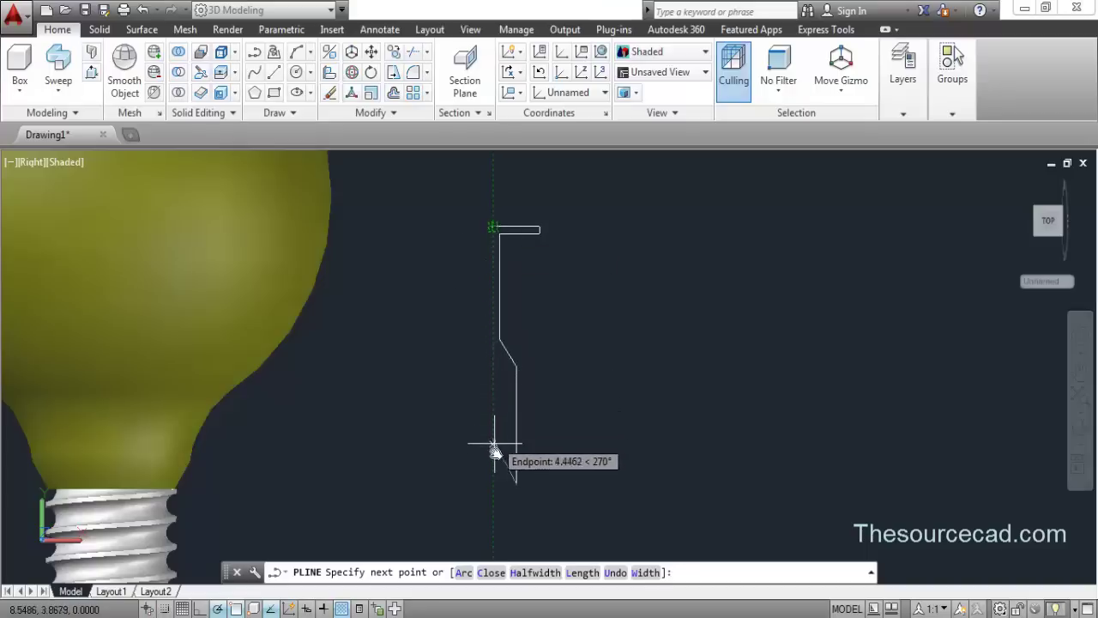
pyautogui.click(496, 481)
pyautogui.click(493, 482)
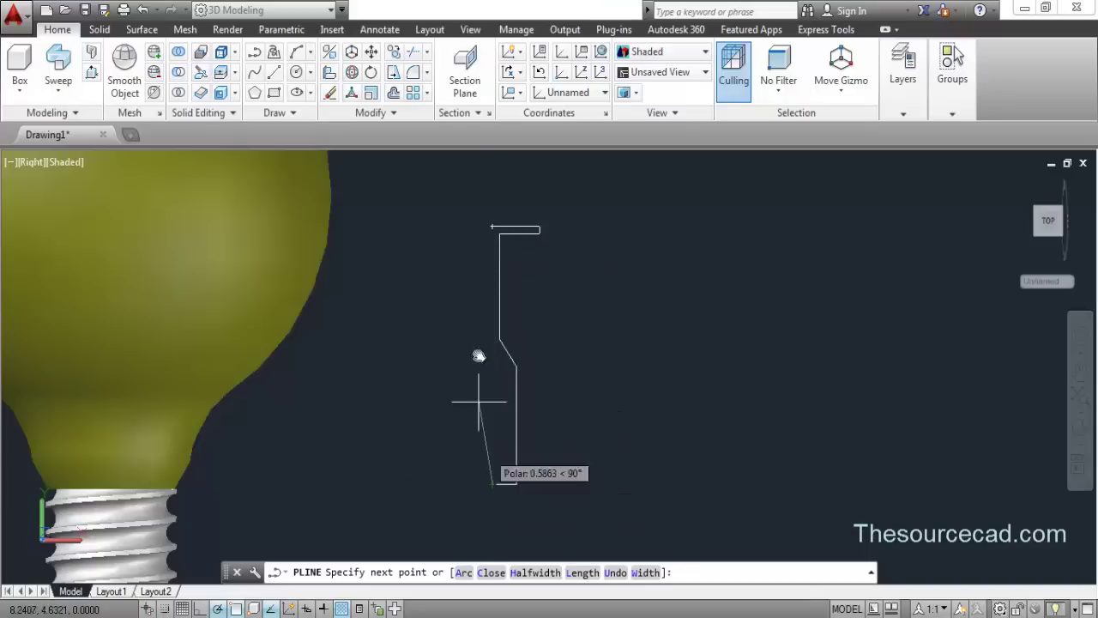
pyautogui.click(491, 229)
pyautogui.rightClick(454, 208)
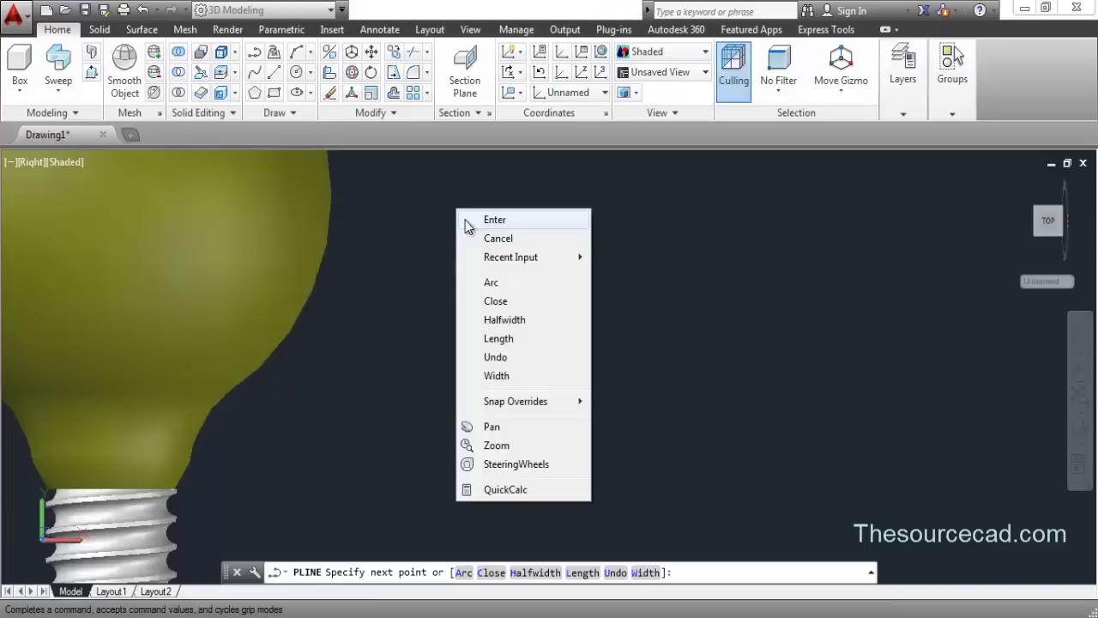
pyautogui.click(464, 220)
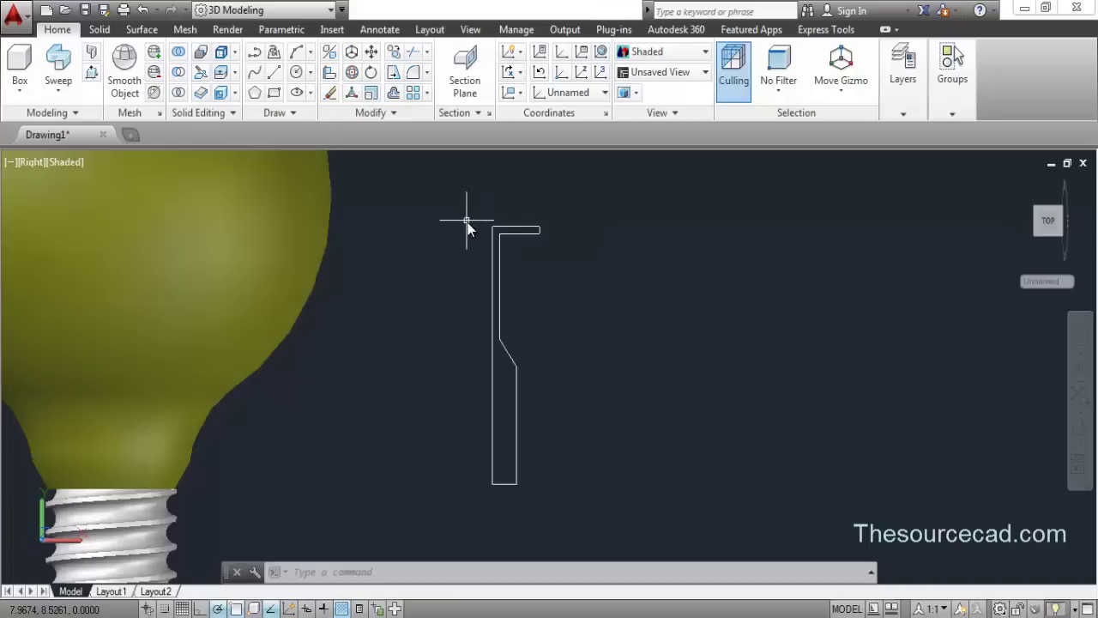
# Switch from Sweep to Revolve and select the stem profile to revolve
pyautogui.click(58, 65)
pyautogui.click(495, 344)
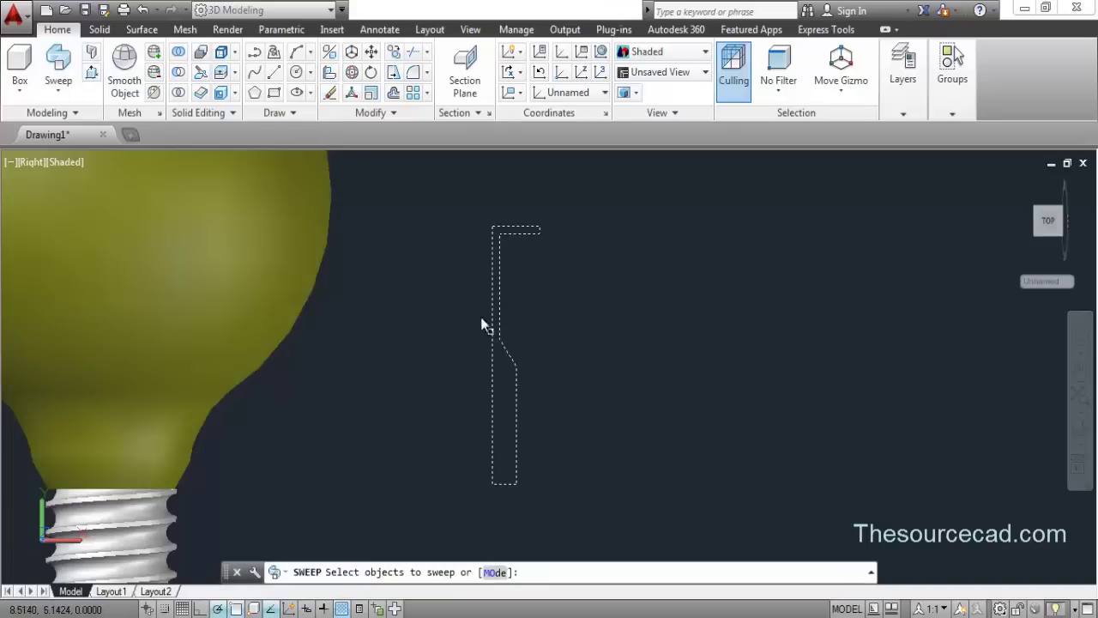
pyautogui.rightClick(471, 285)
pyautogui.click(473, 291)
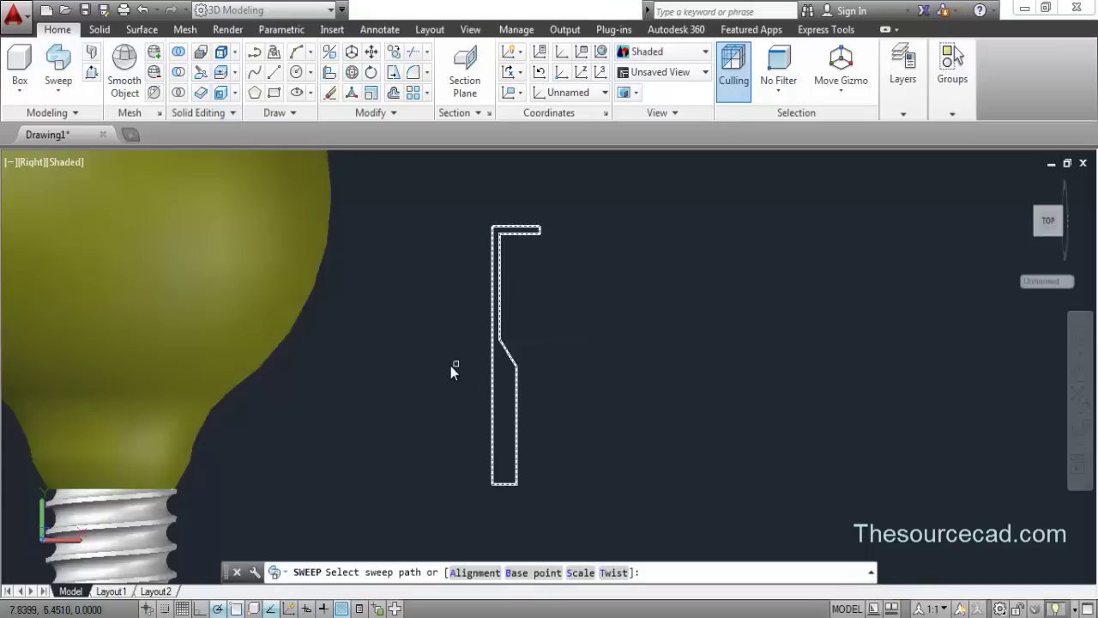
pyautogui.click(59, 89)
pyautogui.click(84, 188)
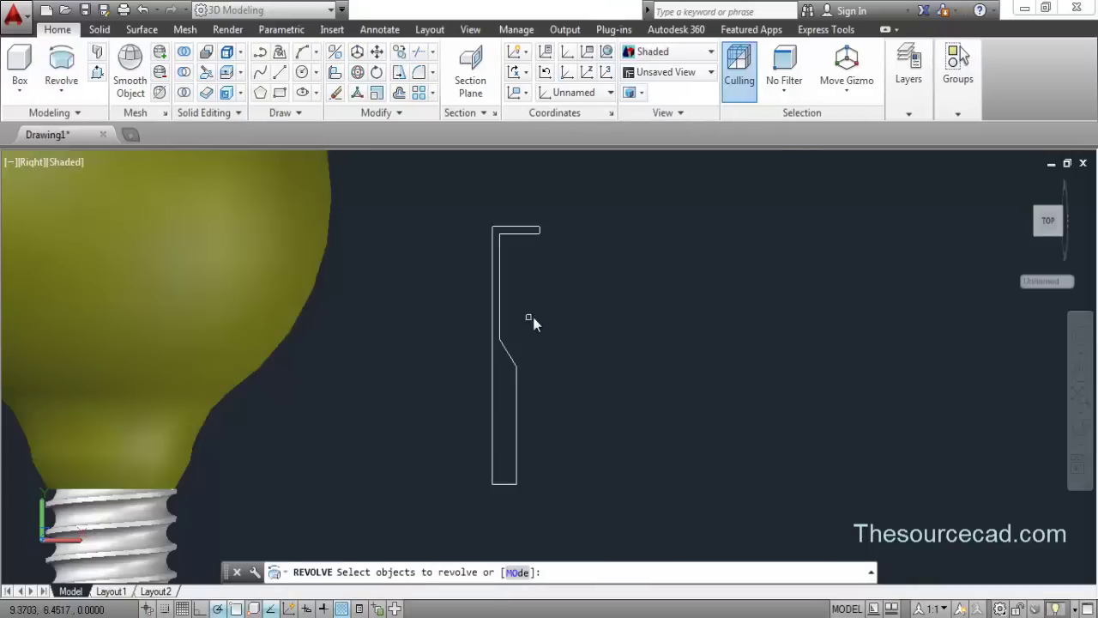
pyautogui.click(537, 302)
pyautogui.click(449, 230)
pyautogui.rightClick(449, 229)
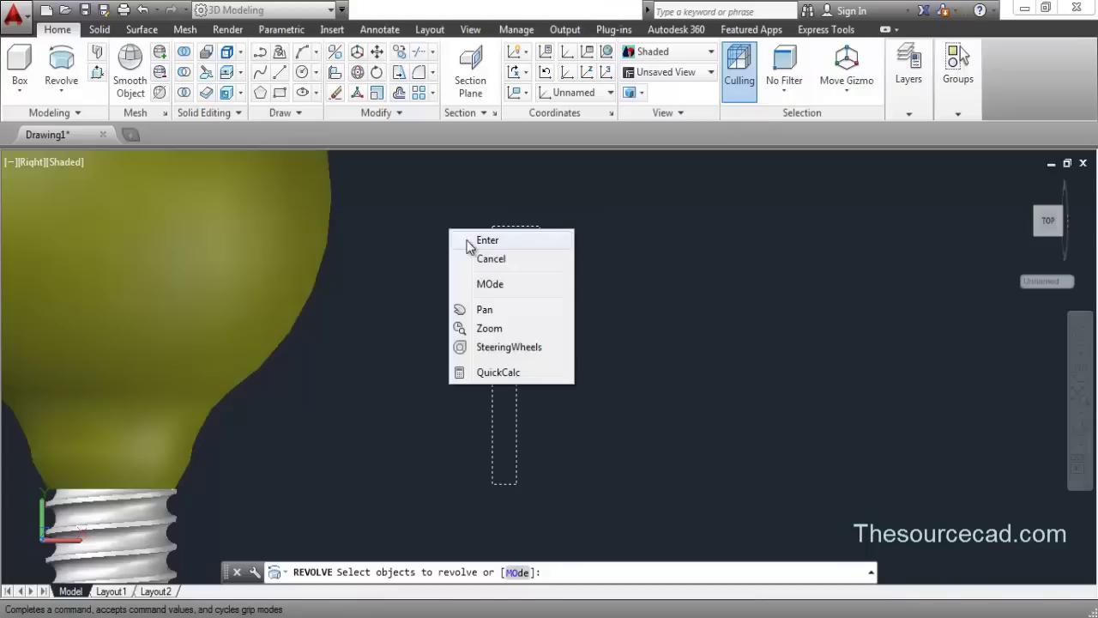
pyautogui.click(482, 240)
# Revolve the profile a full 360° about its left edge
pyautogui.click(491, 230)
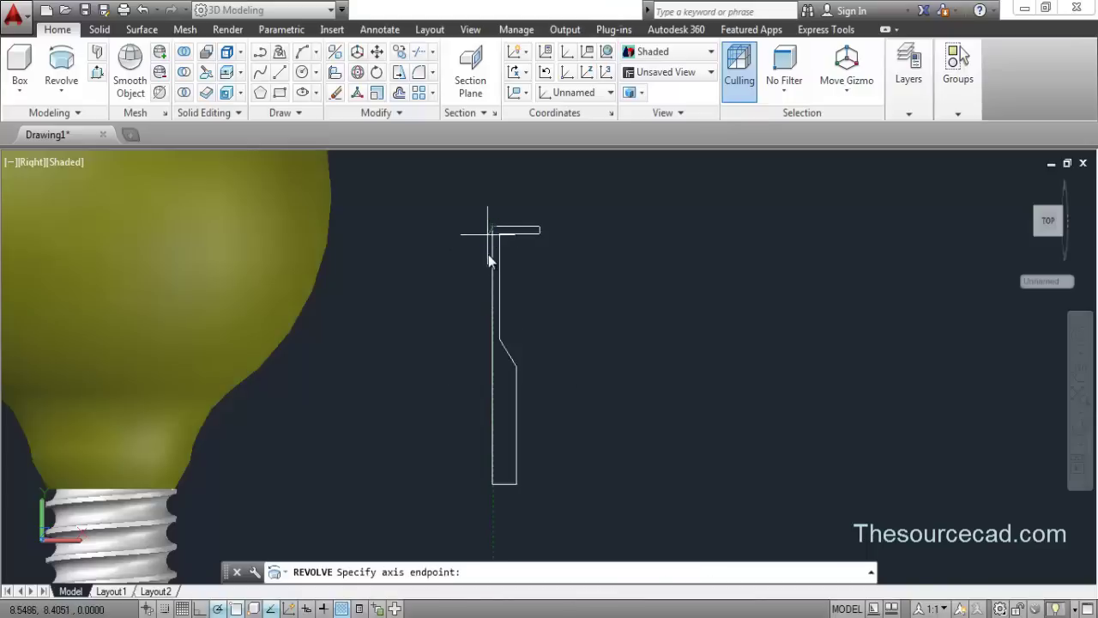
pyautogui.click(491, 298)
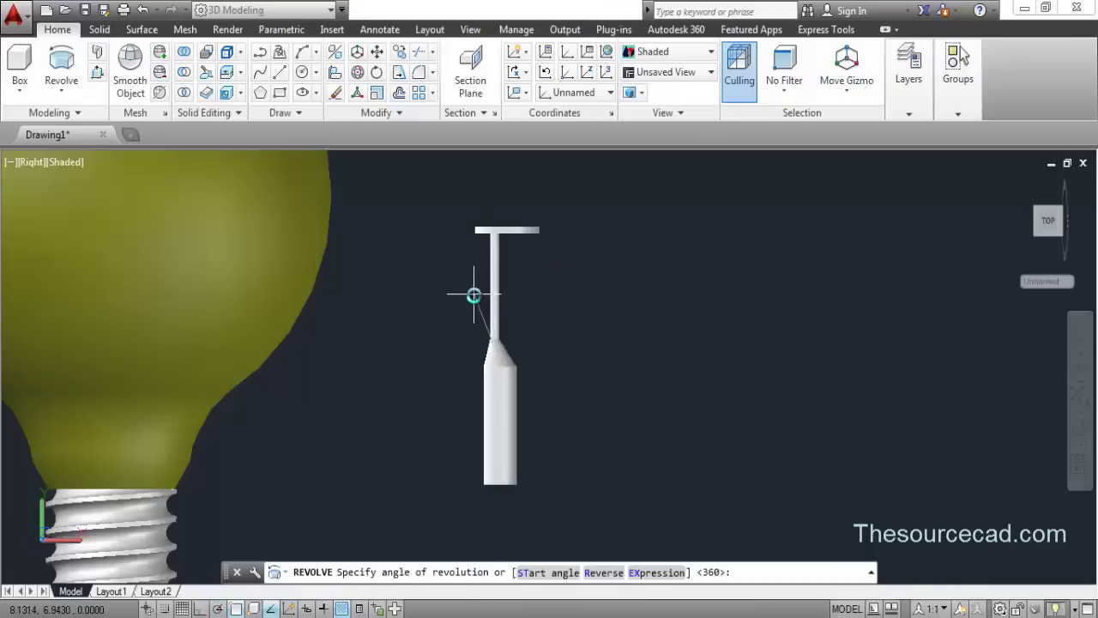
pyautogui.press('Return')
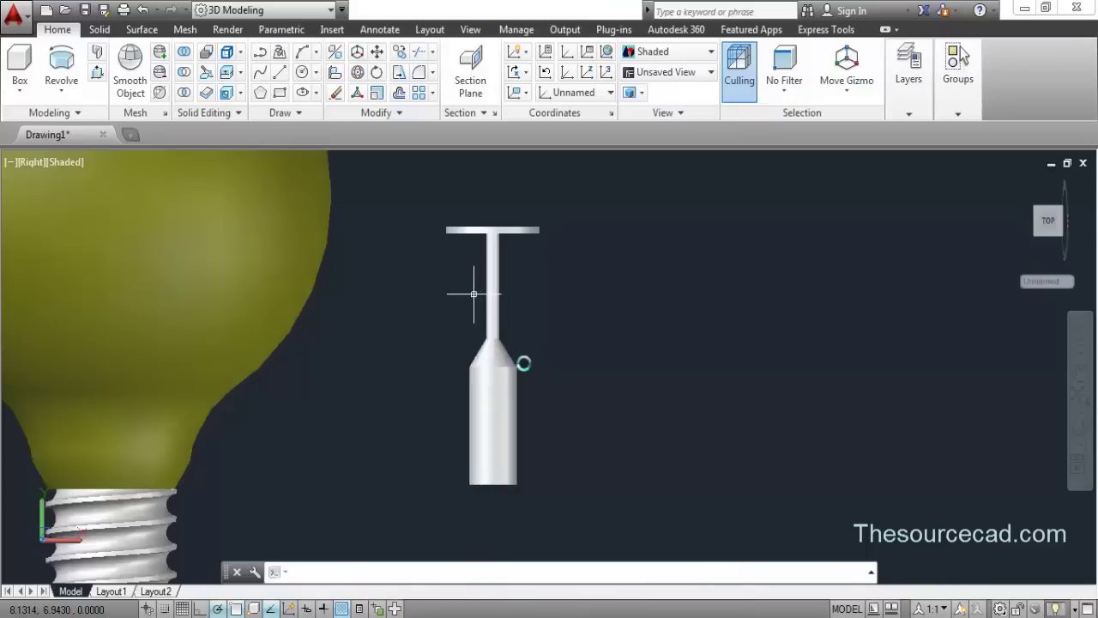
pyautogui.scroll(-2, 521, 292)
pyautogui.moveTo(521, 290); pyautogui.dragTo(542, 320, button='middle')
pyautogui.scroll(-2, 527, 312)
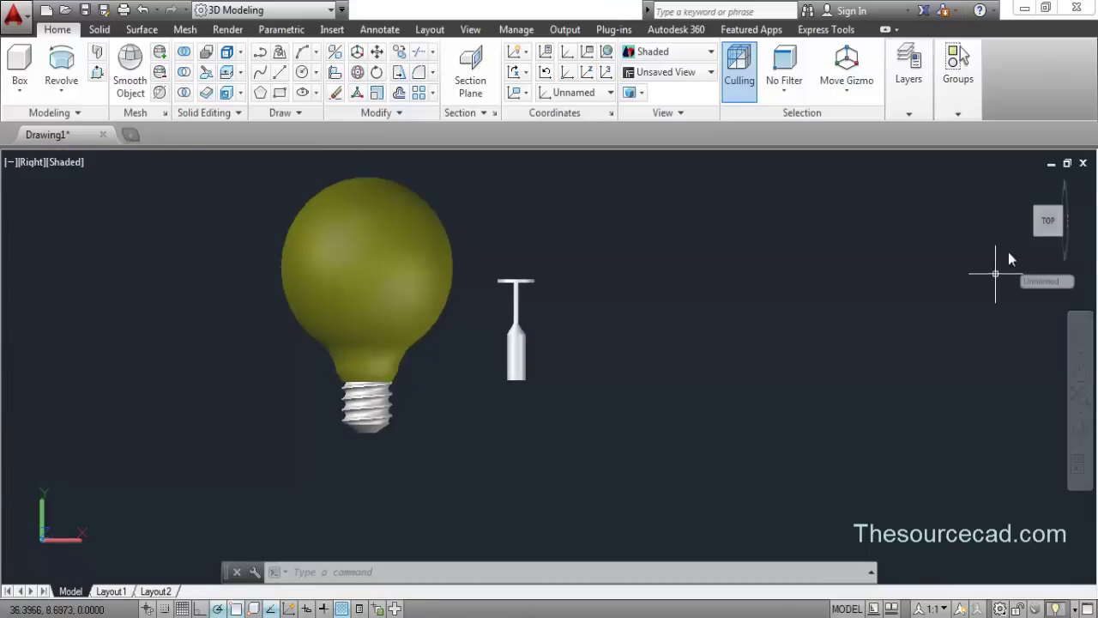
# Switch to the back view and align the UCS with the current view
pyautogui.click(1036, 209)
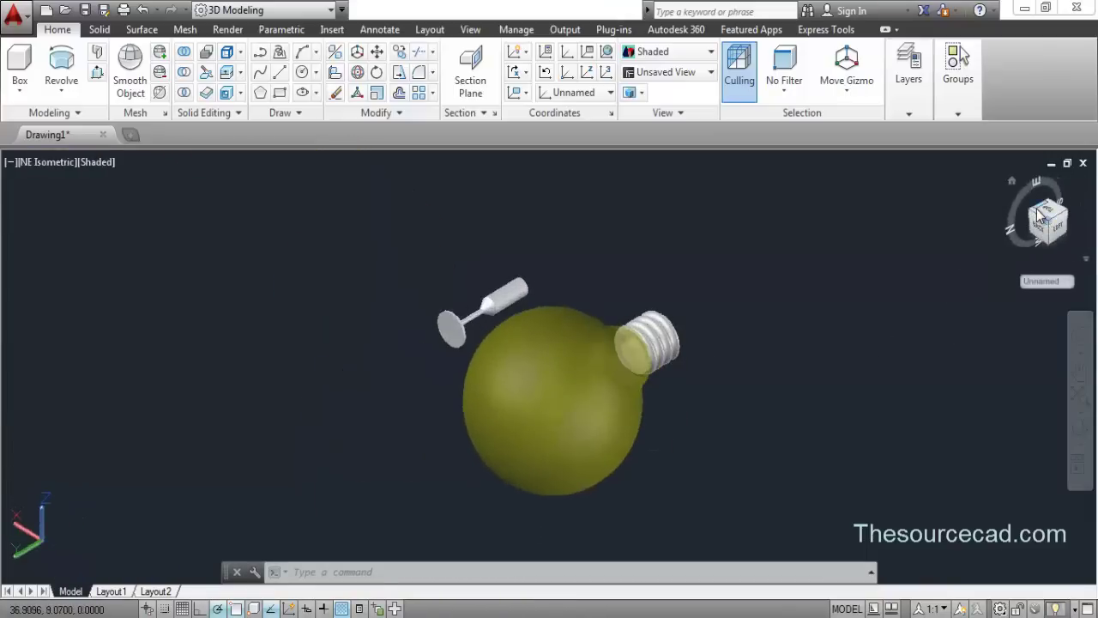
pyautogui.click(1041, 229)
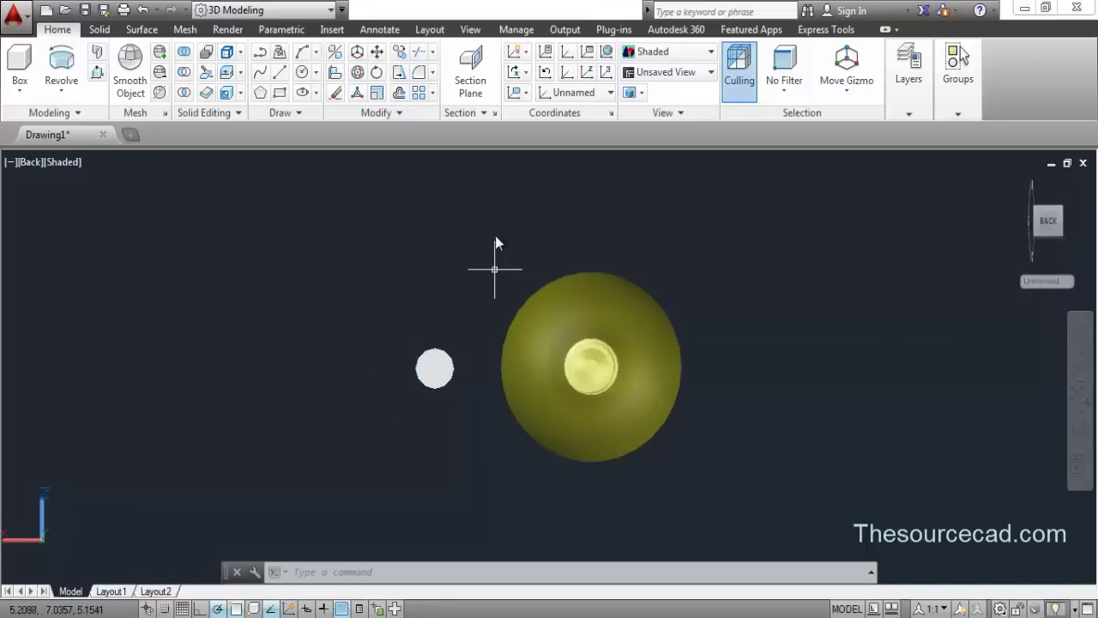
pyautogui.click(521, 92)
pyautogui.click(526, 121)
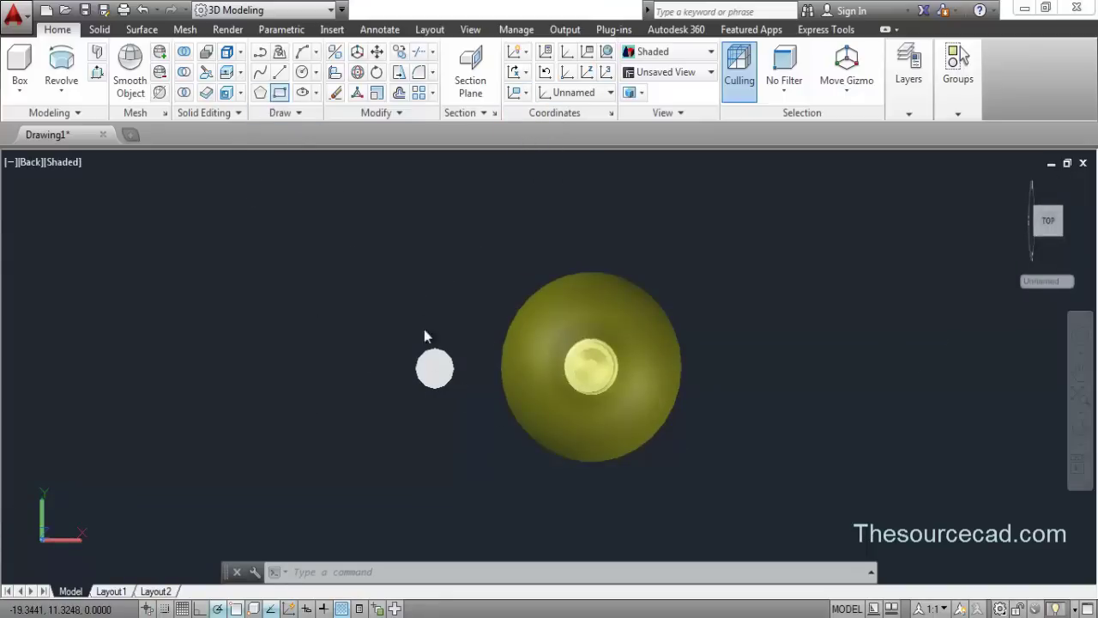
# With Osnap off, draw a narrow upright rectangle crossing the circle above and below
pyautogui.click(431, 384)
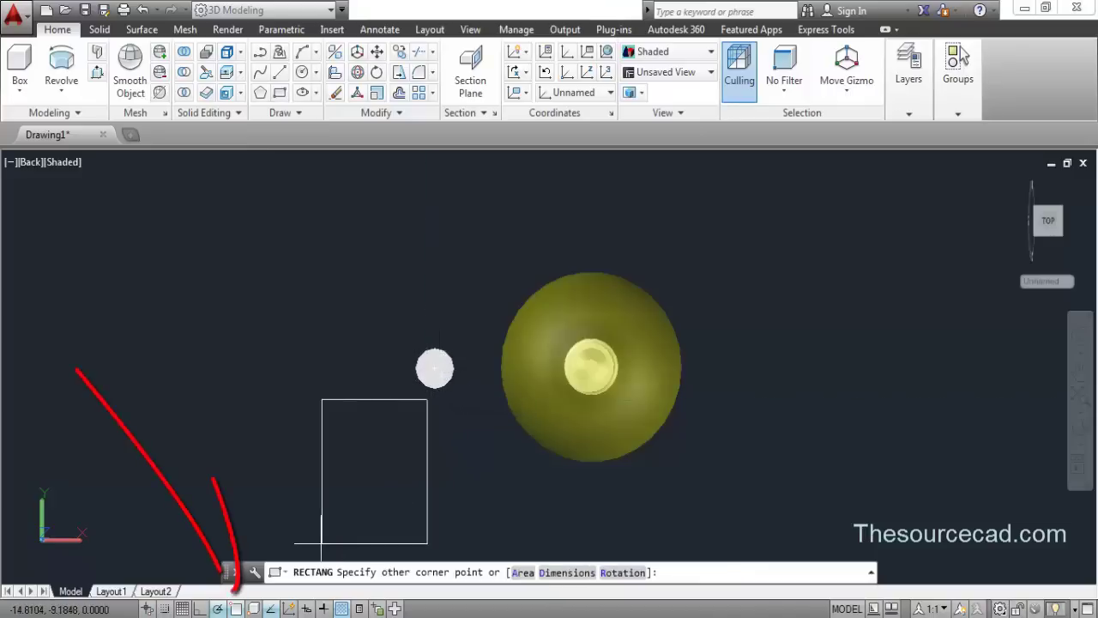
pyautogui.click(234, 608)
pyautogui.scroll(5, 433, 394)
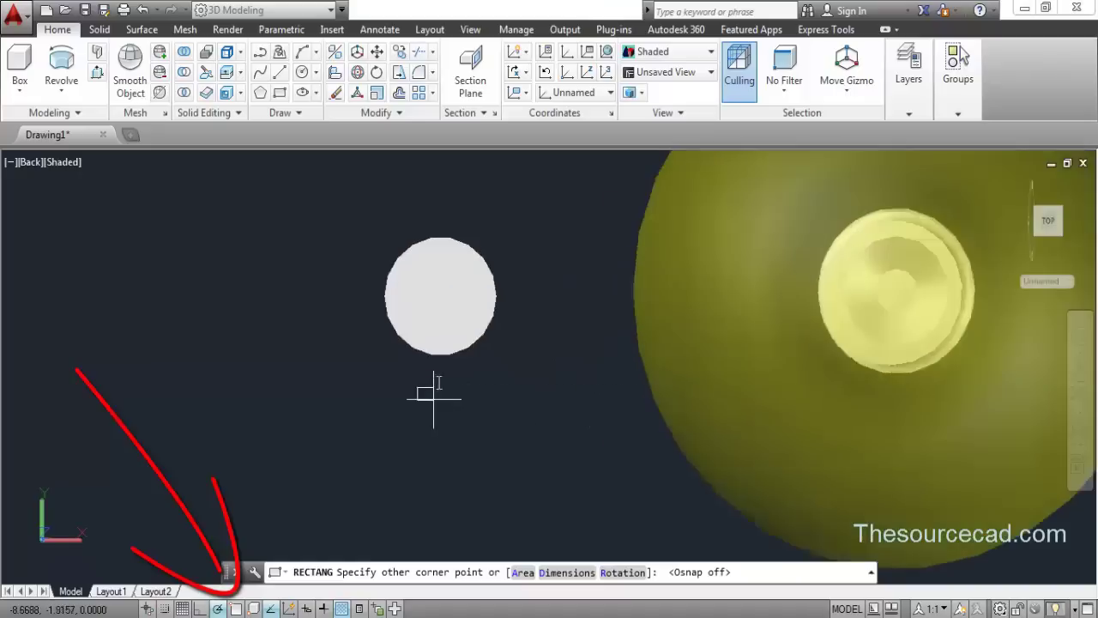
pyautogui.moveTo(447, 224)
pyautogui.mouseDown(button='middle')
pyautogui.moveTo(432, 347)
pyautogui.moveTo(457, 320)
pyautogui.mouseUp(button='middle')
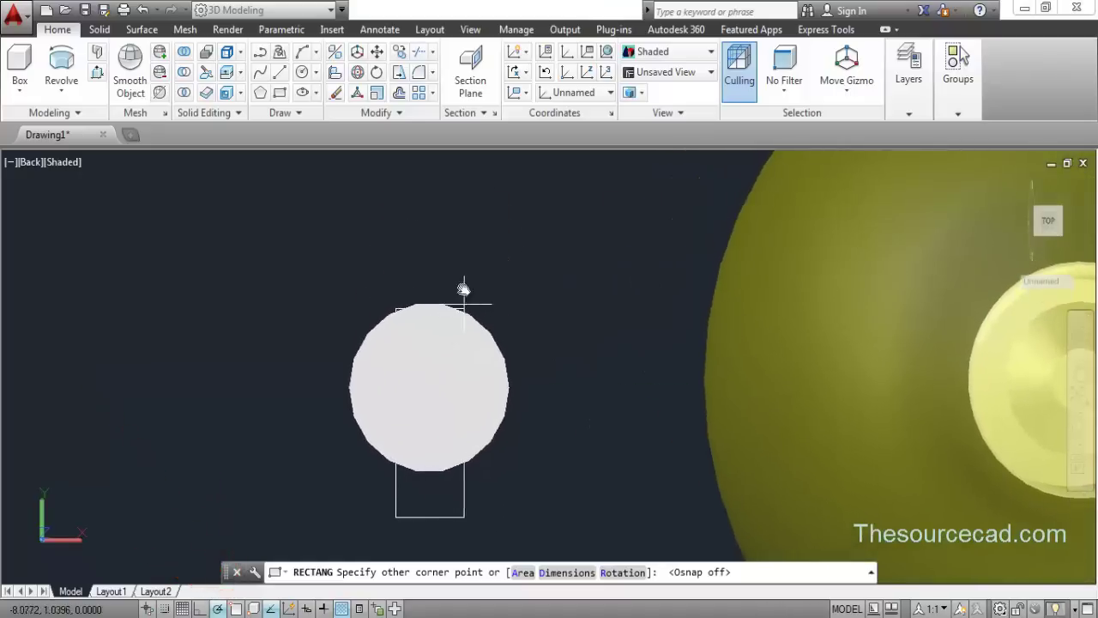
pyautogui.click(466, 230)
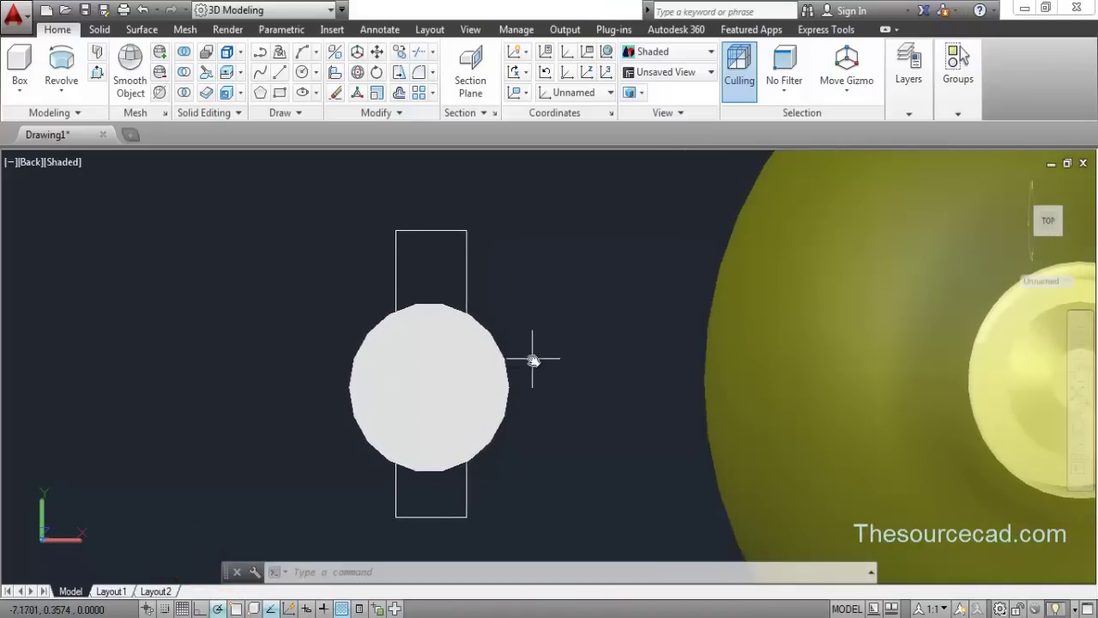
pyautogui.scroll(-5, 535, 368)
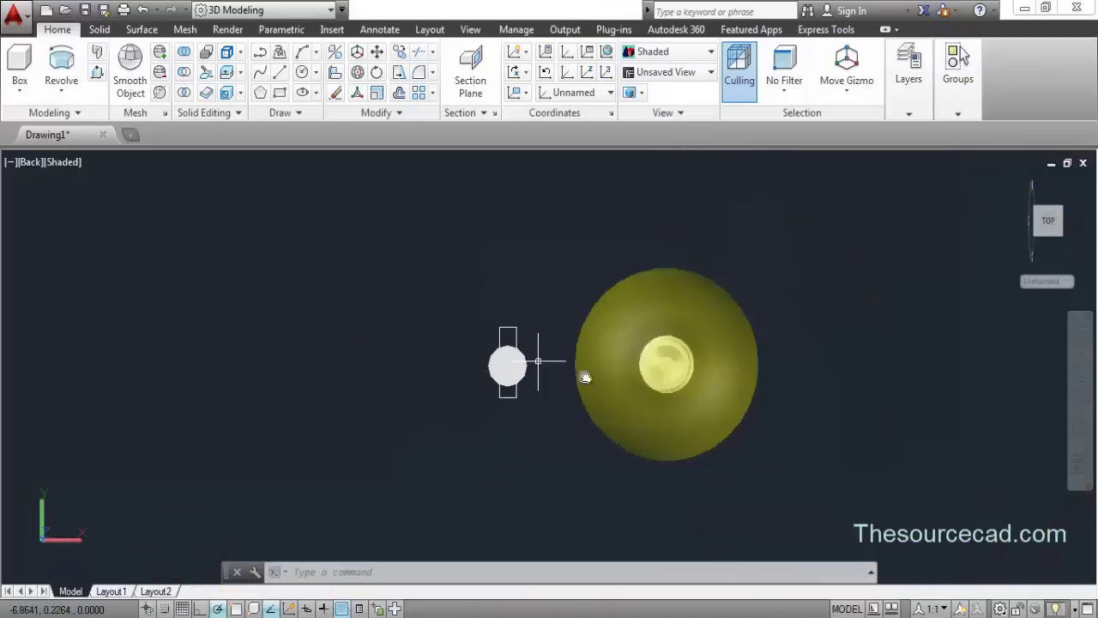
# Extrude the narrow rectangle into a thin flat slab through the stem's round end
pyautogui.click(1080, 434)
pyautogui.moveTo(520, 444); pyautogui.dragTo(596, 306)
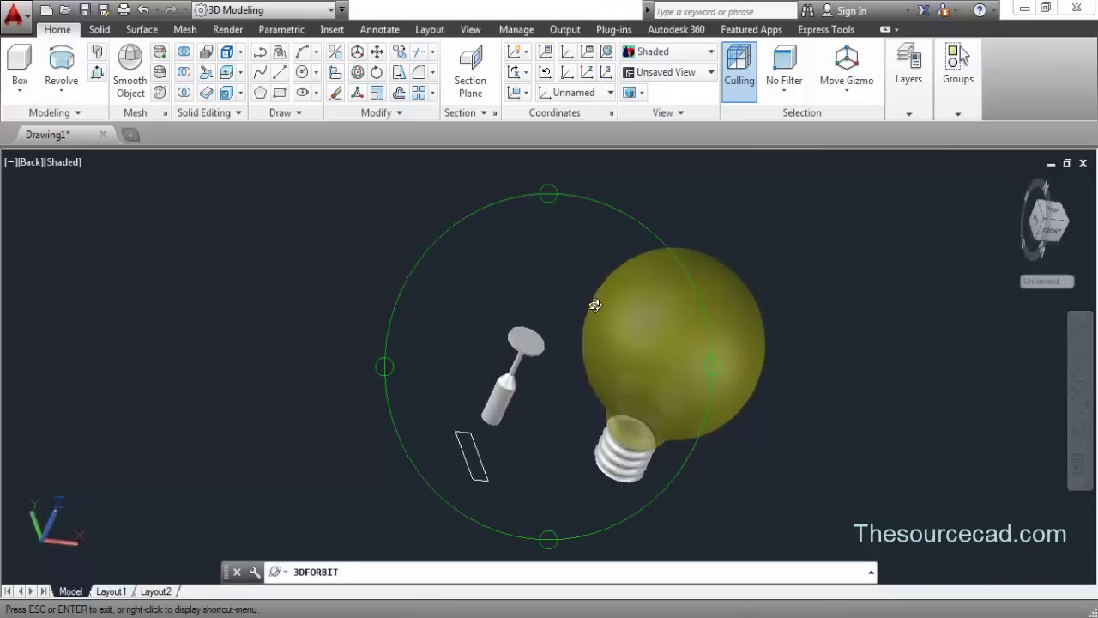
pyautogui.rightClick(554, 266)
pyautogui.click(568, 268)
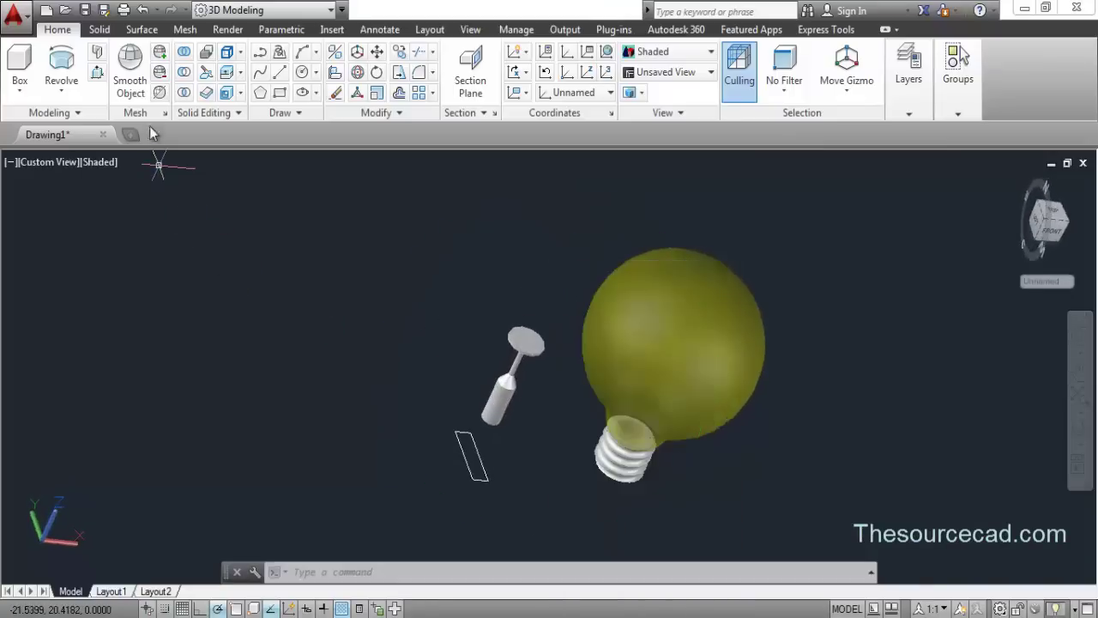
pyautogui.click(61, 89)
pyautogui.click(67, 185)
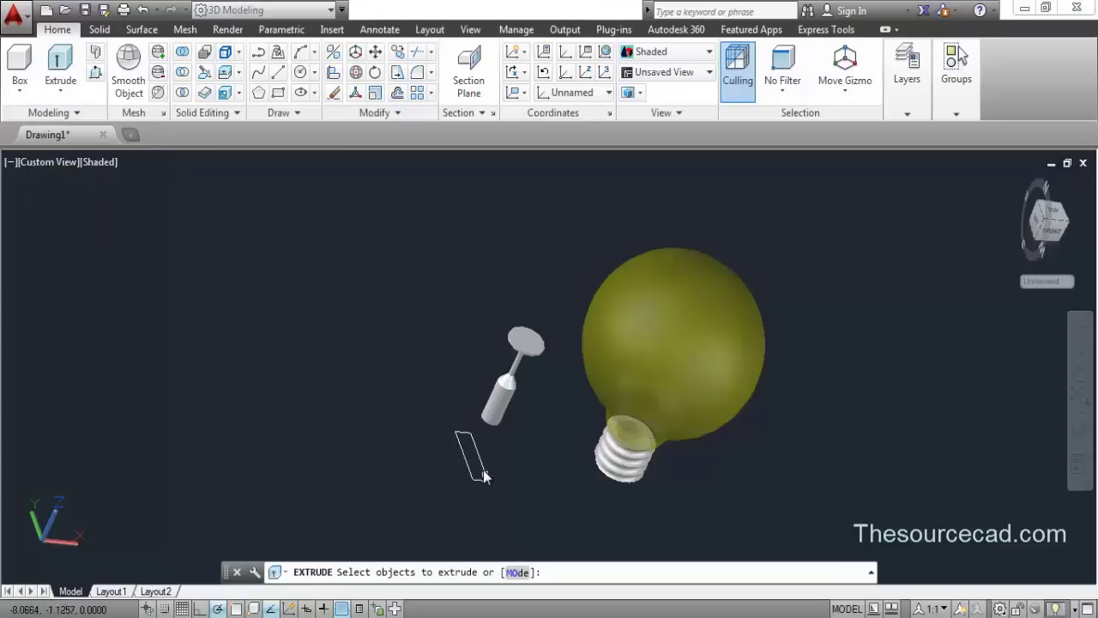
pyautogui.rightClick(416, 365)
pyautogui.click(446, 369)
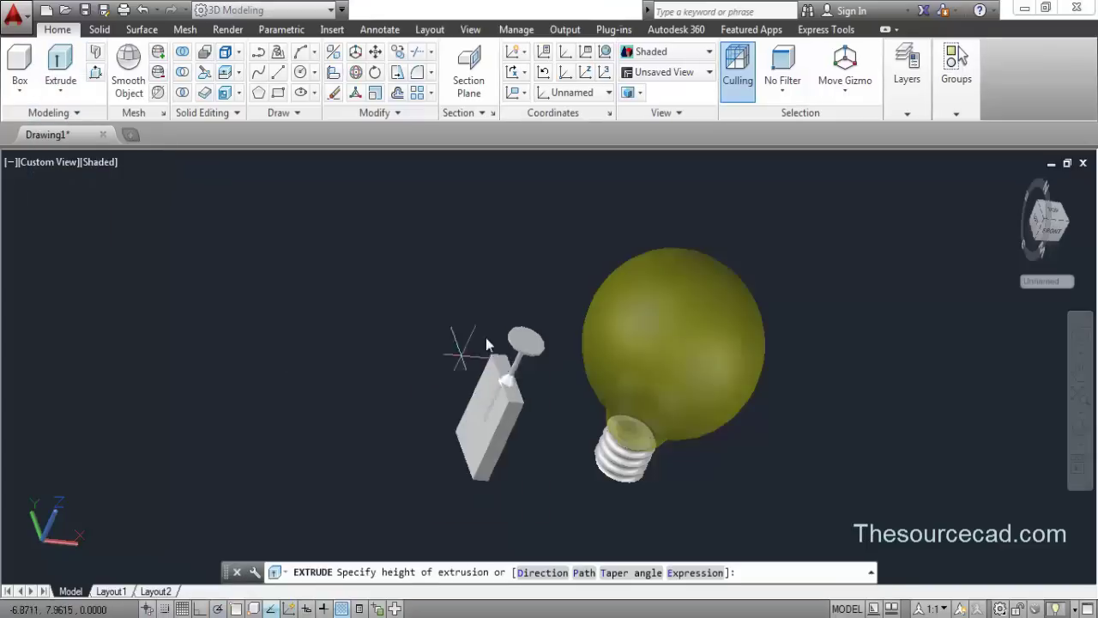
pyautogui.click(537, 269)
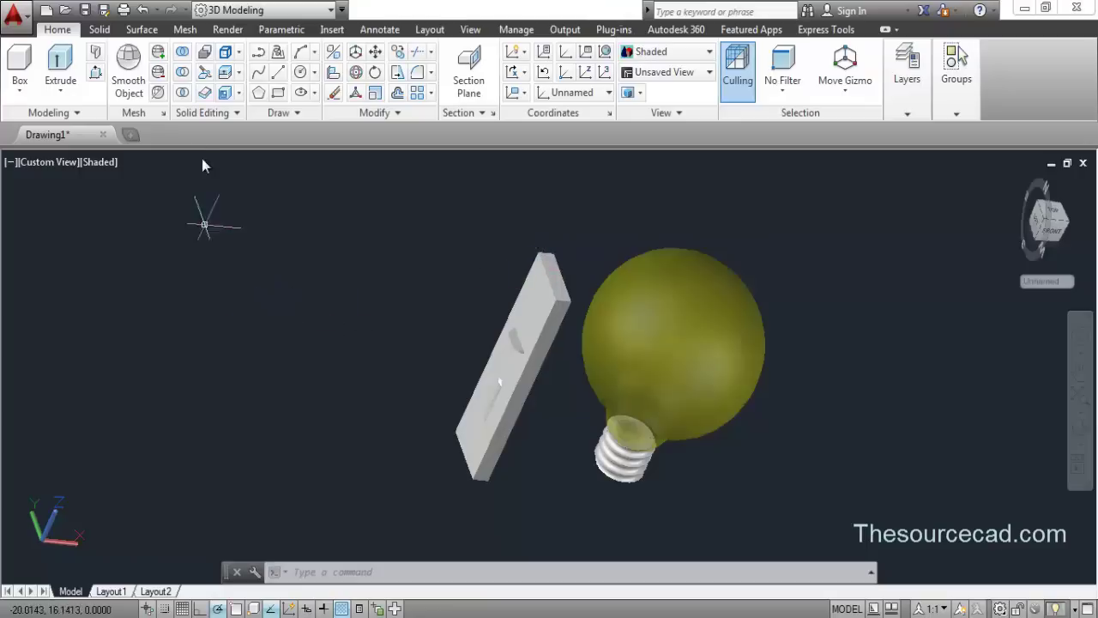
pyautogui.click(182, 93)
# Intersect the stem's round disc with the slab, leaving a flat paddle-shaped tip
pyautogui.scroll(5, 398, 402)
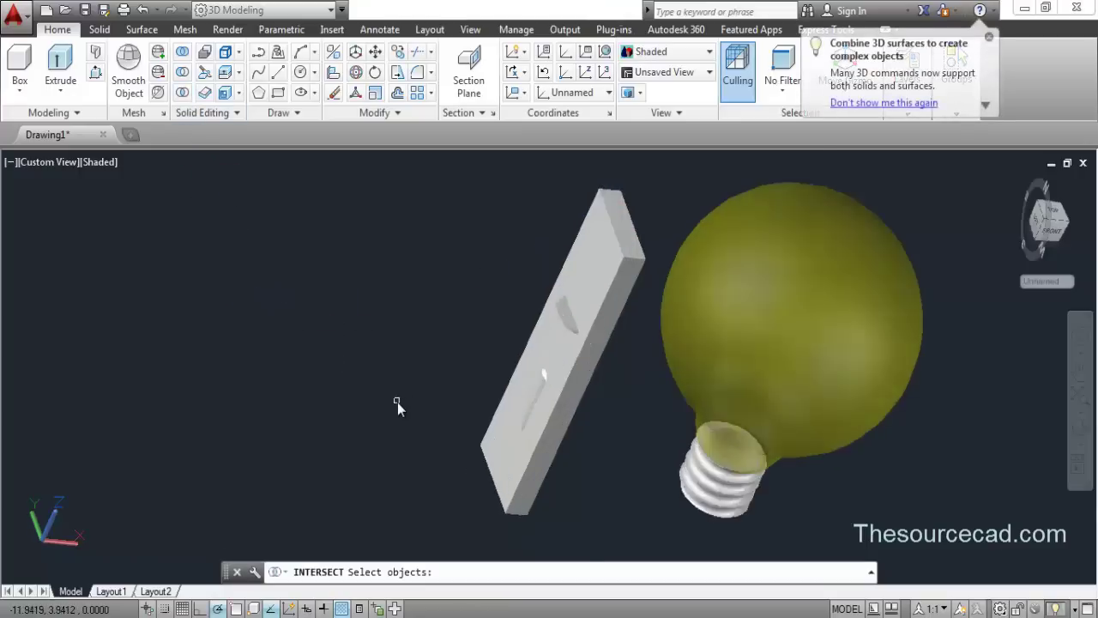
pyautogui.click(599, 376)
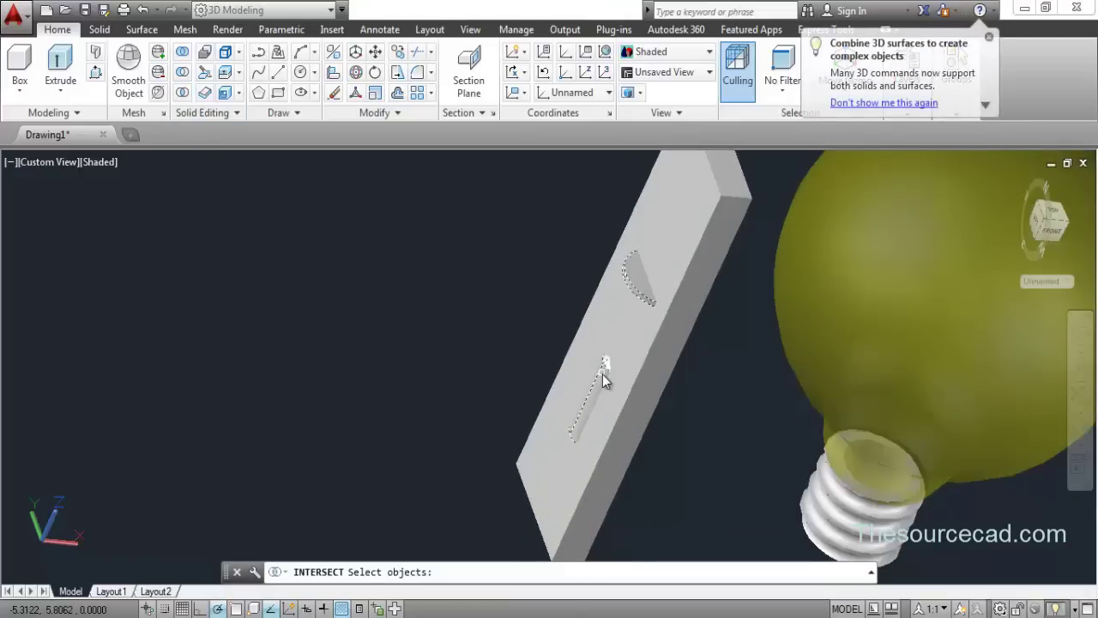
pyautogui.click(660, 275)
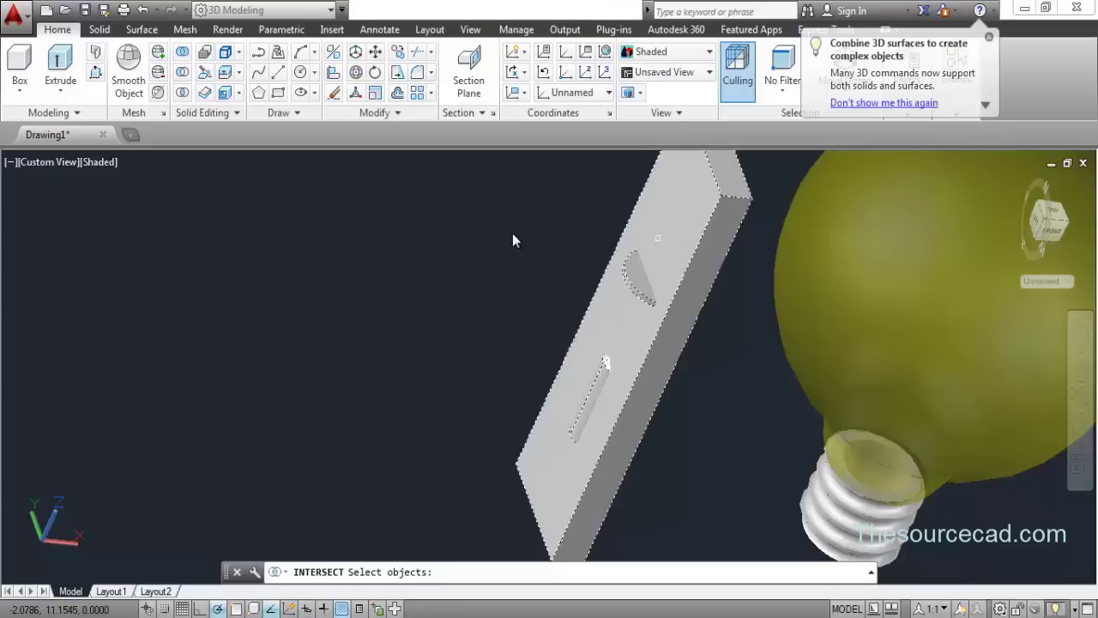
pyautogui.press('Return')
pyautogui.middleClick(709, 307)
pyautogui.middleClick(709, 307)
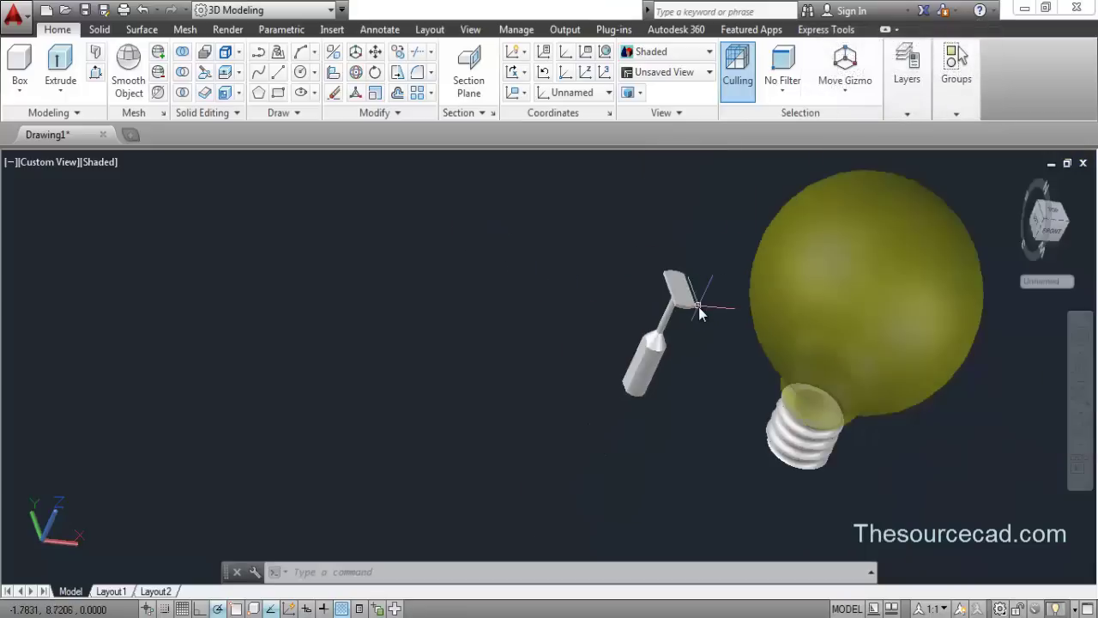
pyautogui.click(1079, 434)
pyautogui.moveTo(687, 326); pyautogui.dragTo(493, 339)
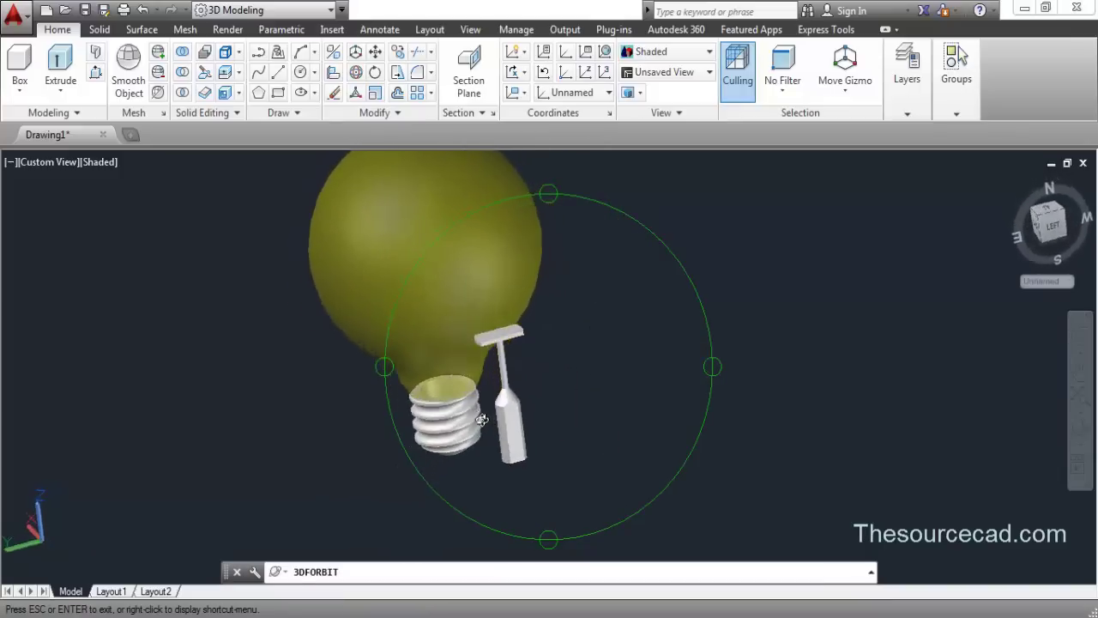
# Set a flat side view of the bulb, centred, with the UCS aligned to the view
pyautogui.rightClick(664, 230)
pyautogui.click(691, 242)
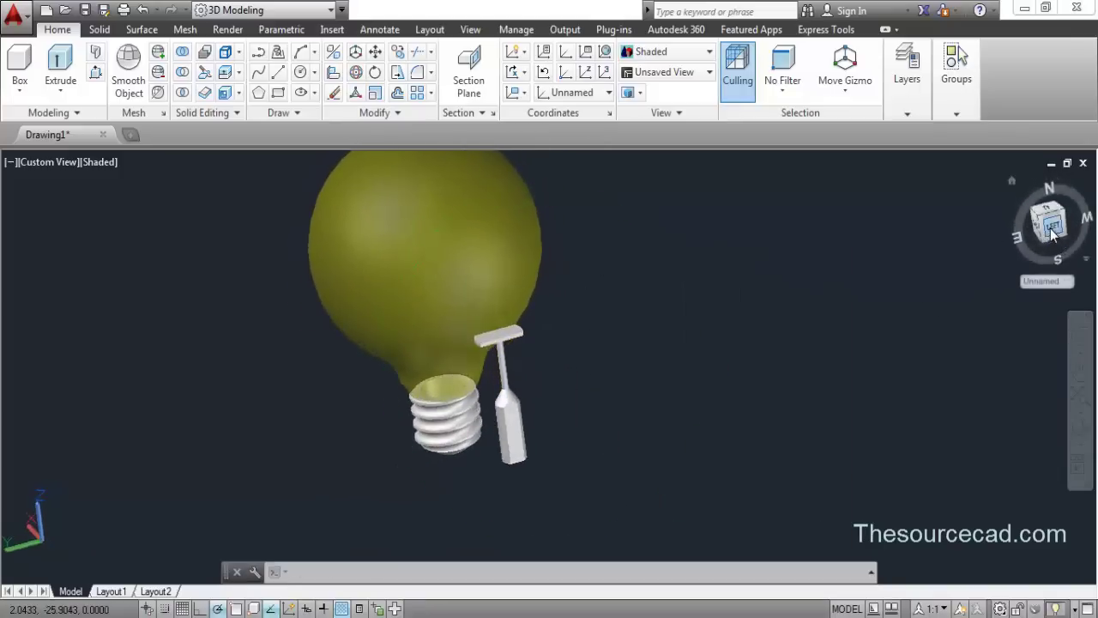
pyautogui.click(1051, 225)
pyautogui.scroll(1, 708, 400)
pyautogui.moveTo(566, 375); pyautogui.dragTo(501, 404, button='middle')
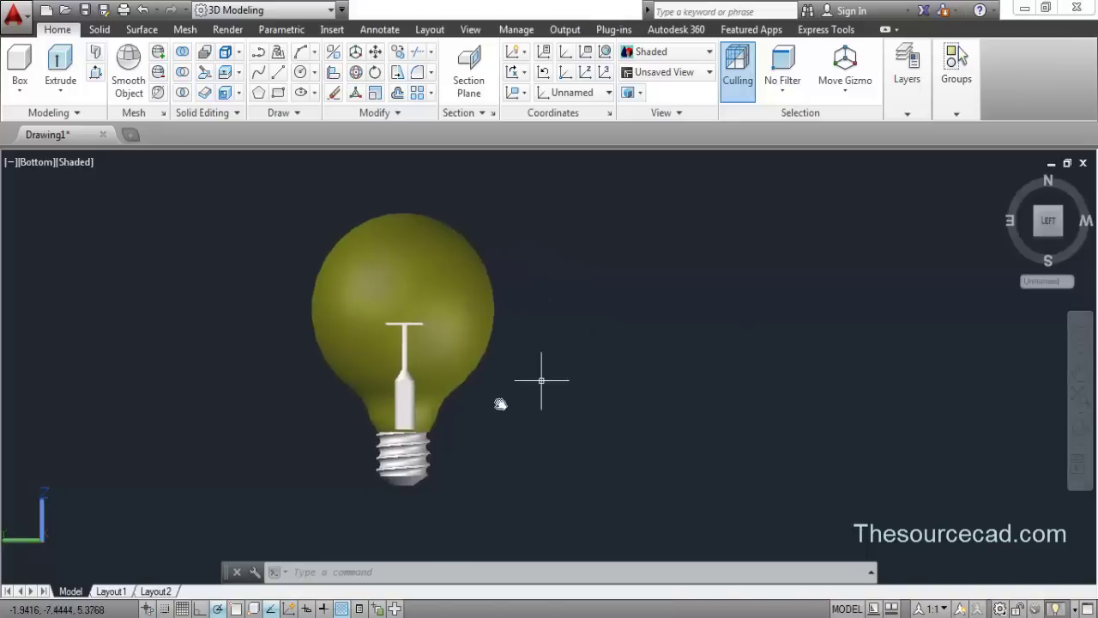
pyautogui.click(515, 93)
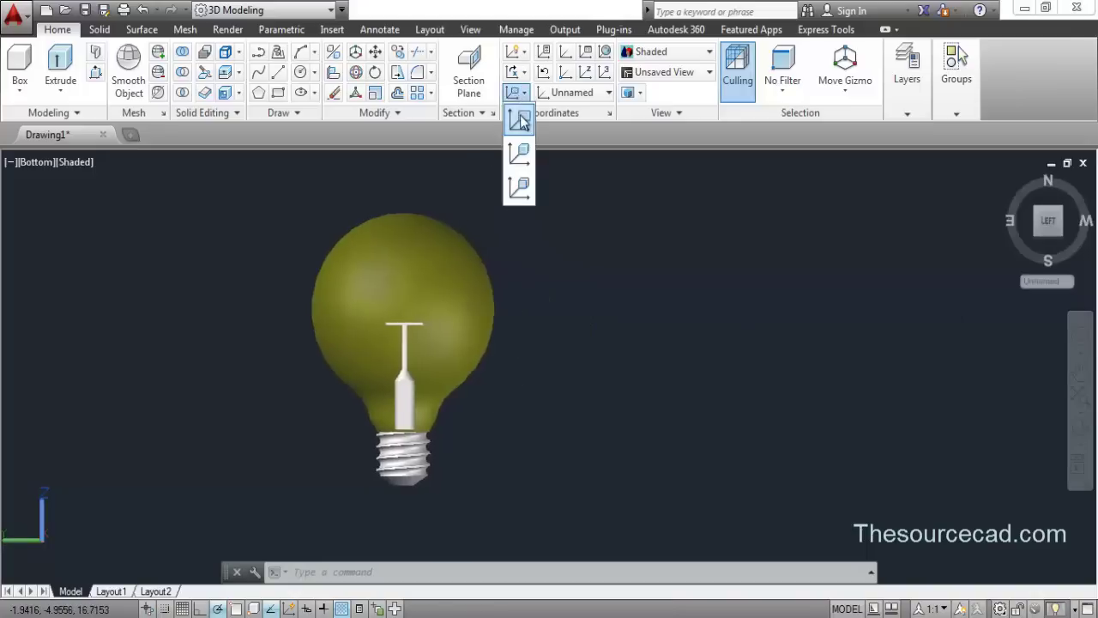
pyautogui.click(519, 120)
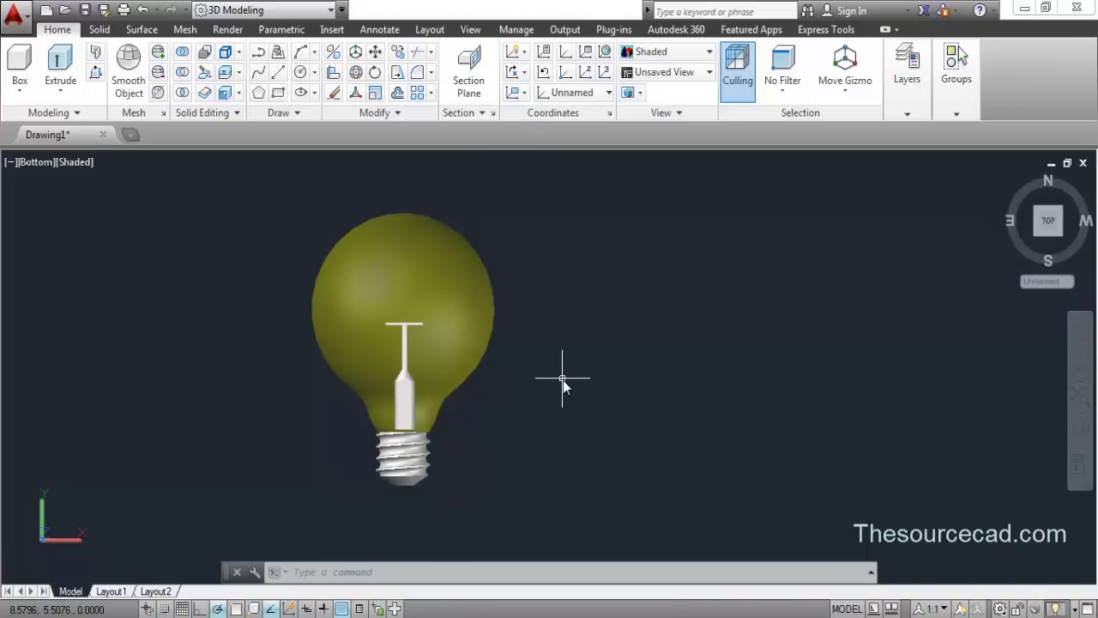
pyautogui.moveTo(571, 358); pyautogui.dragTo(558, 375, button='middle')
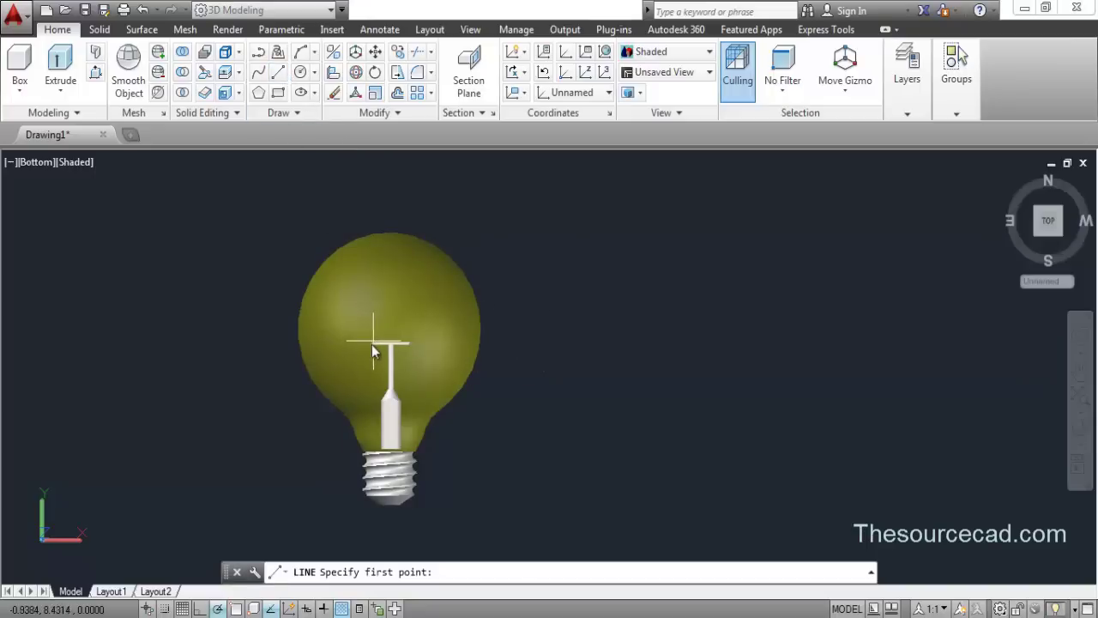
# Draw a slanted filament line from the T-bar's left end up into the bulb
pyautogui.scroll(4, 371, 344)
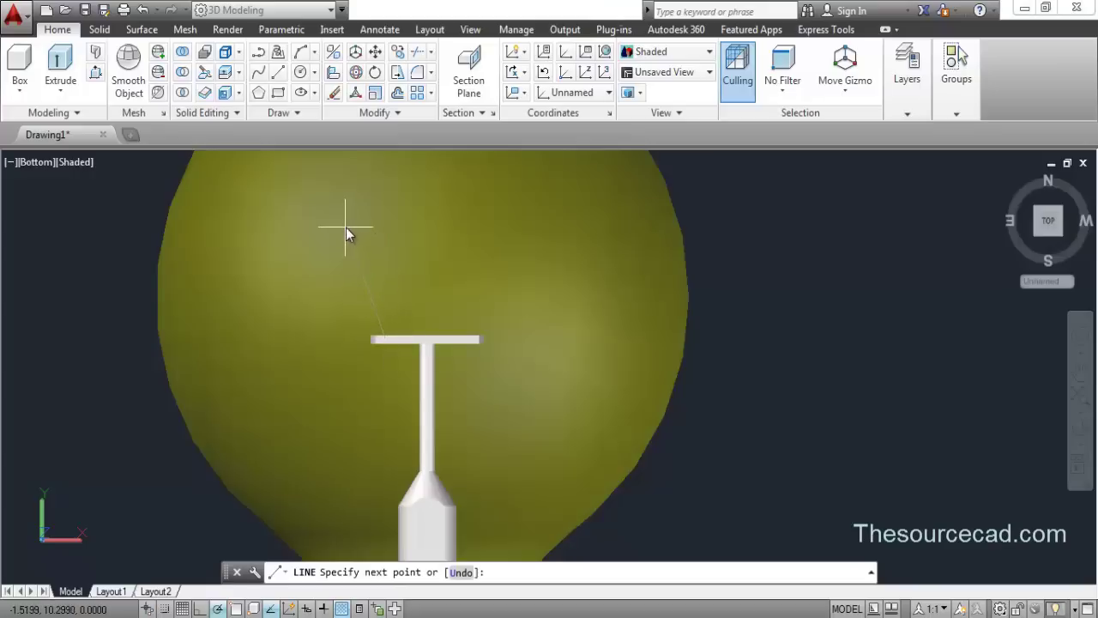
pyautogui.scroll(-4, 346, 227)
pyautogui.moveTo(346, 227); pyautogui.dragTo(358, 272, button='middle')
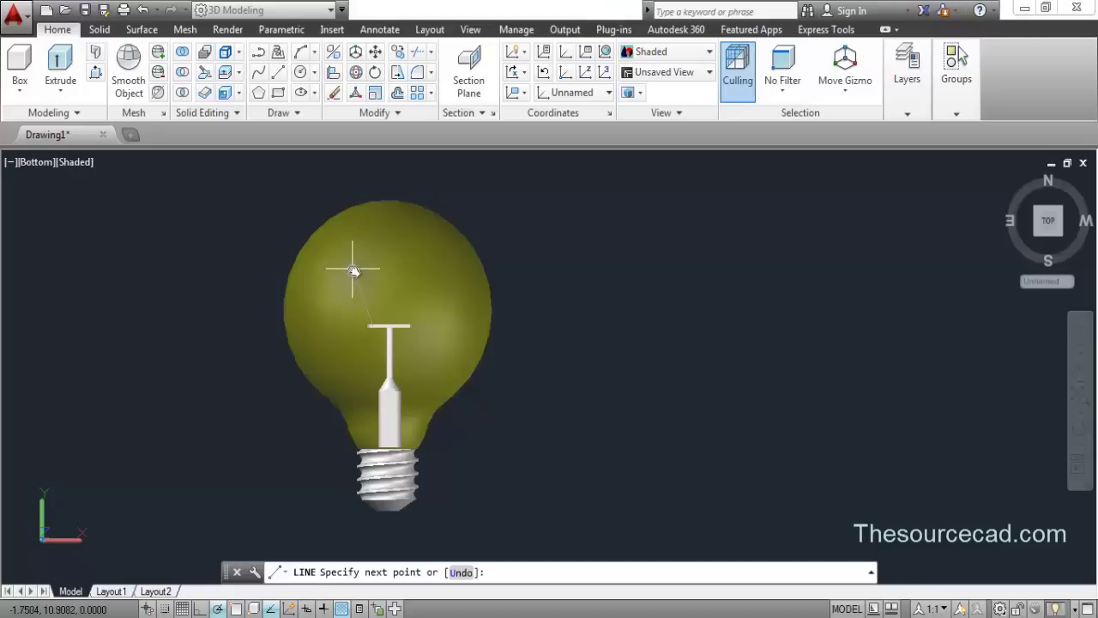
pyautogui.click(353, 271)
pyautogui.press('Return')
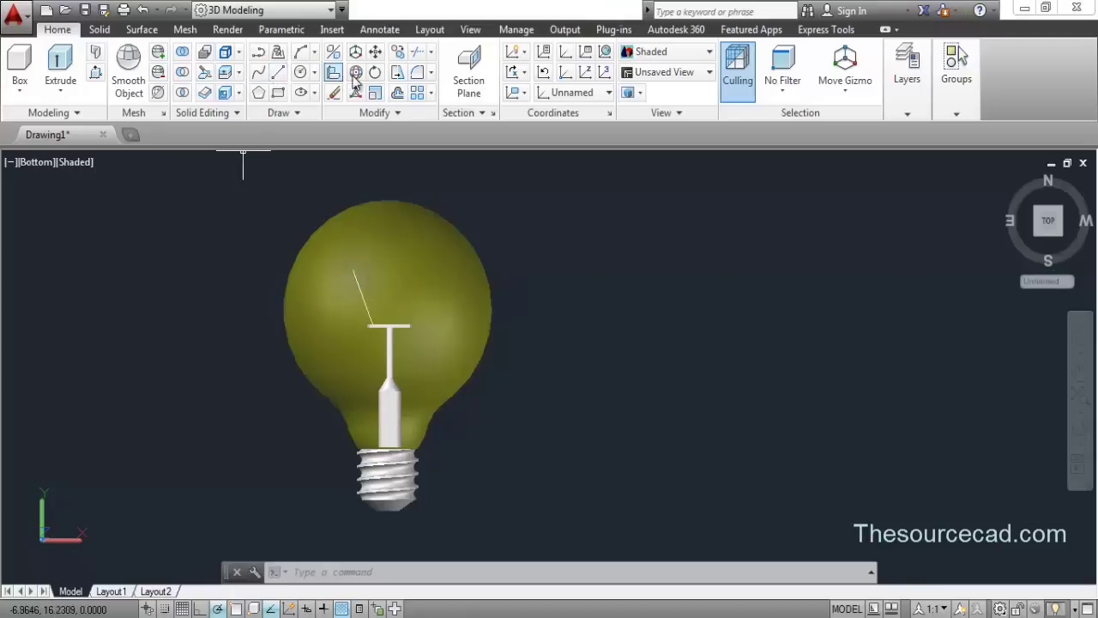
# Select the slanted filament wire for mirroring, picking the line rather than the glass solid
pyautogui.click(388, 116)
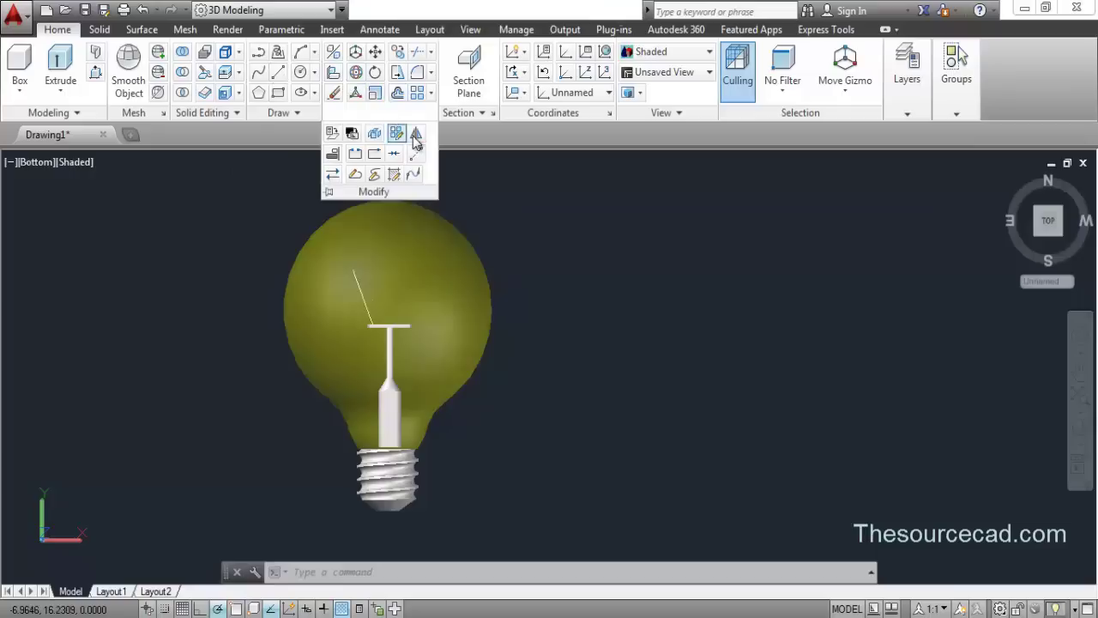
pyautogui.click(415, 135)
pyautogui.click(356, 276)
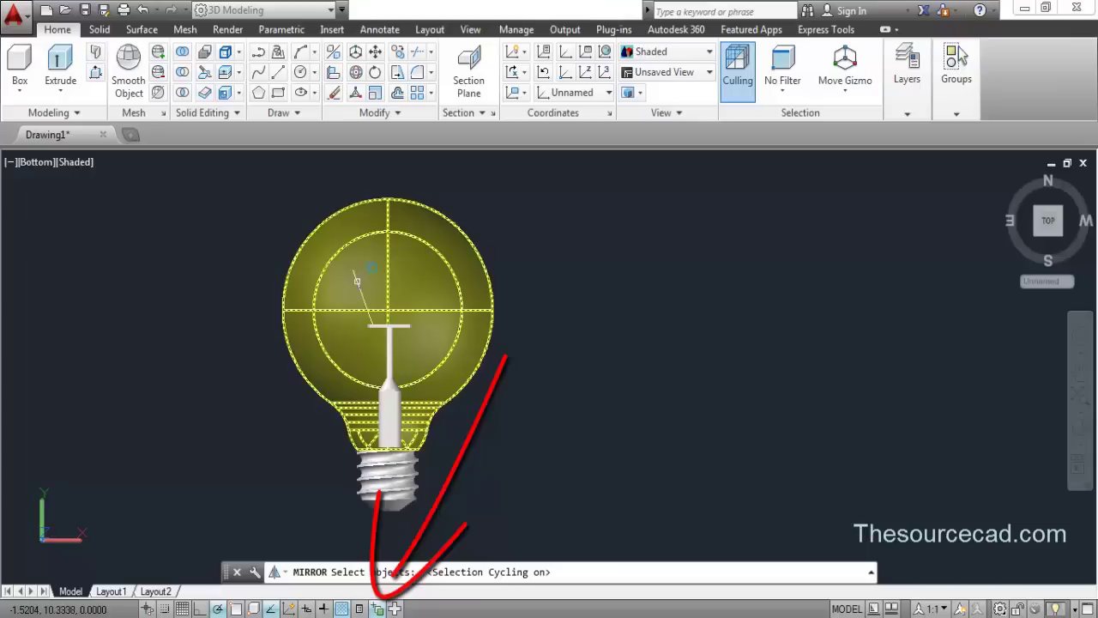
pyautogui.click(359, 284)
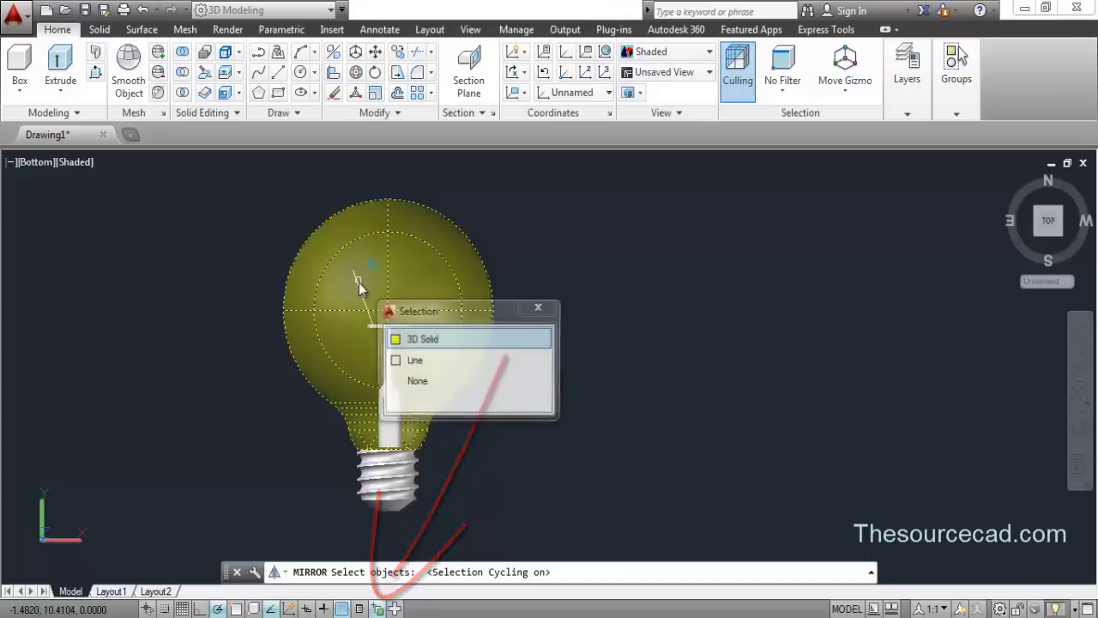
pyautogui.click(429, 364)
pyautogui.press('Return')
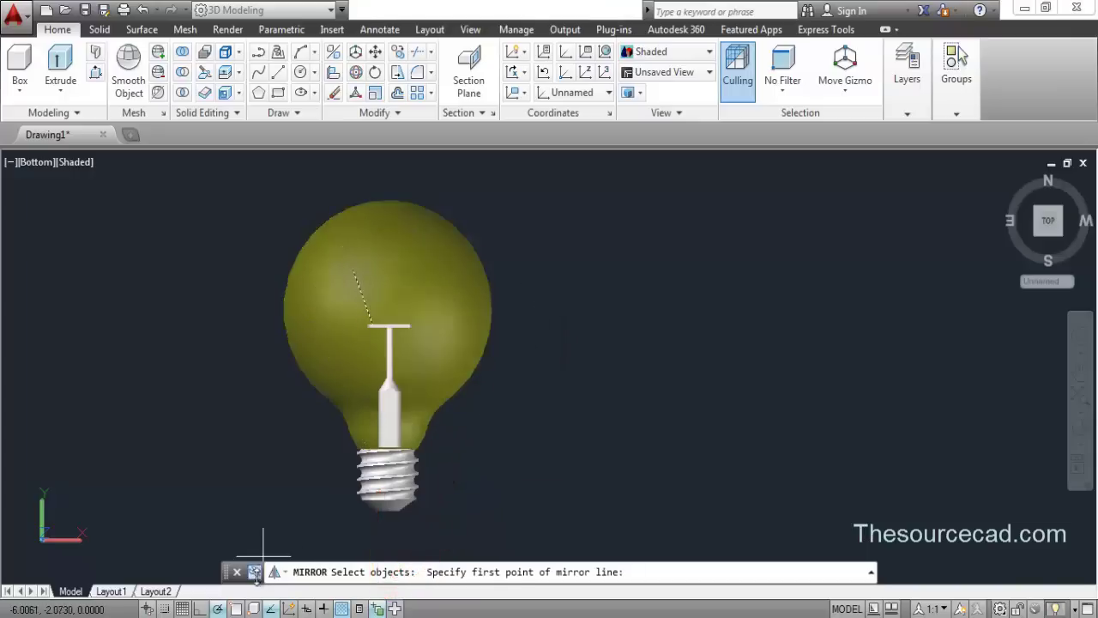
# Mirror the wire about a vertical axis through the T-bar's centre, keeping the original
pyautogui.click(237, 608)
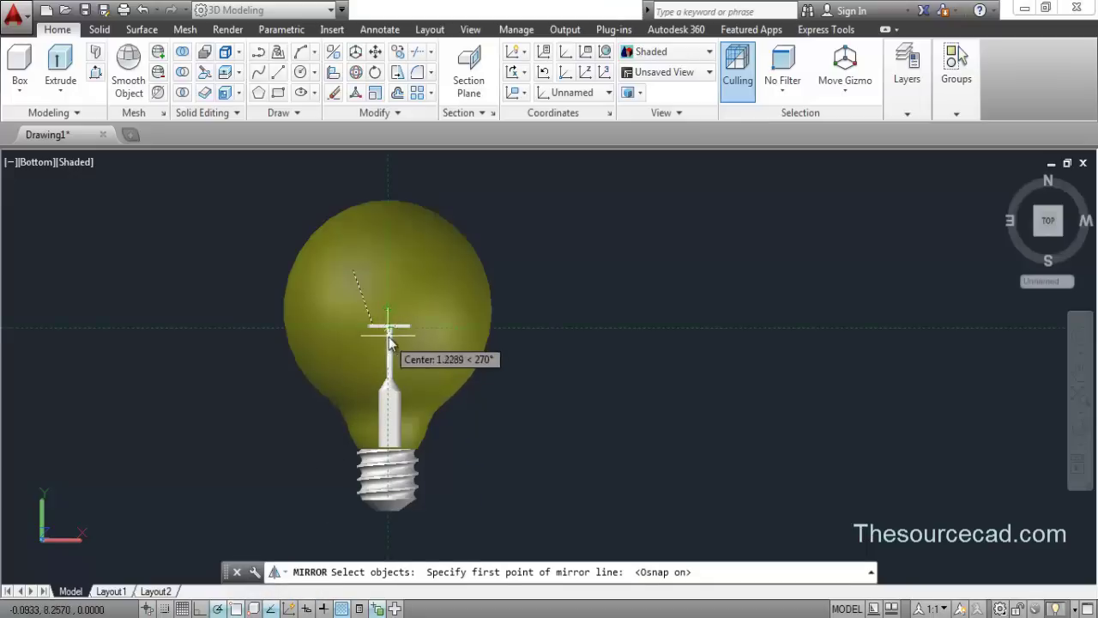
pyautogui.scroll(6, 388, 328)
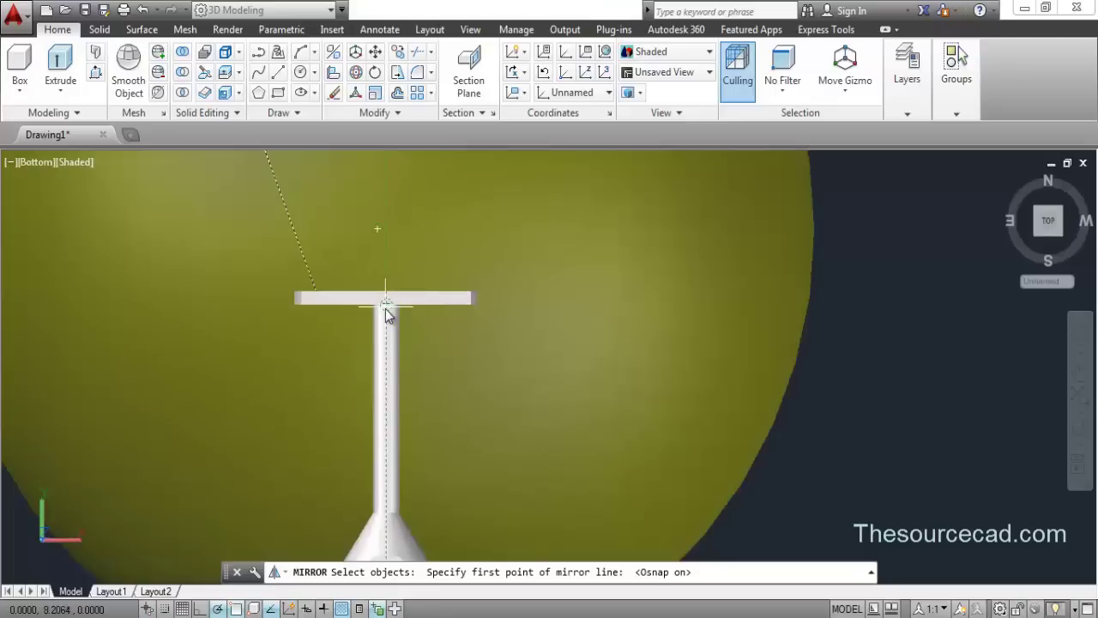
pyautogui.click(385, 306)
pyautogui.click(386, 261)
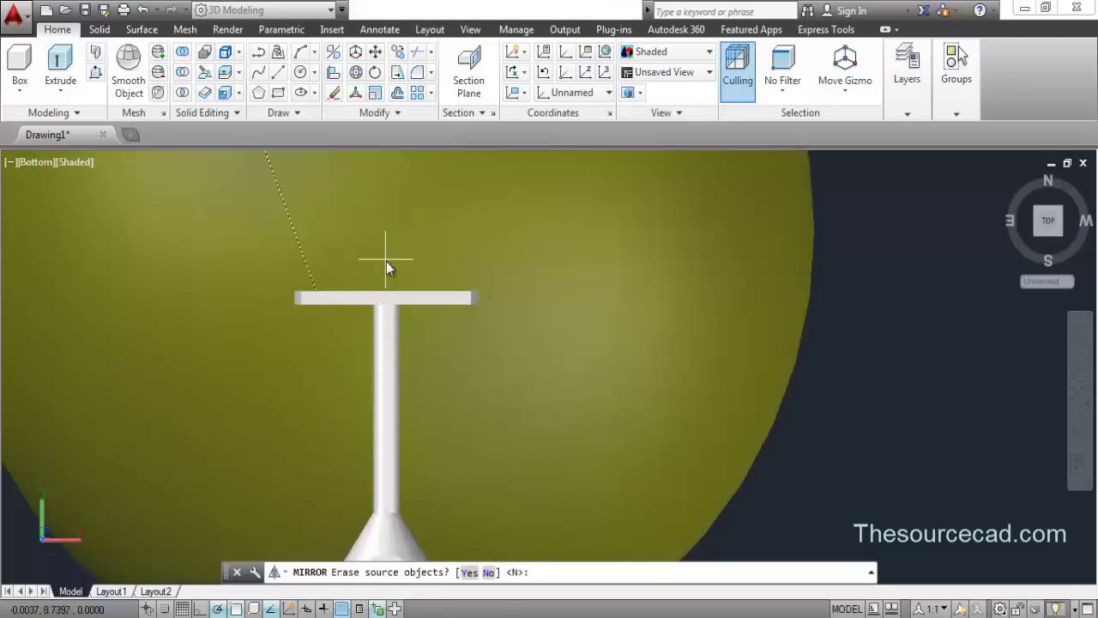
pyautogui.press('Return')
pyautogui.scroll(-3, 408, 284)
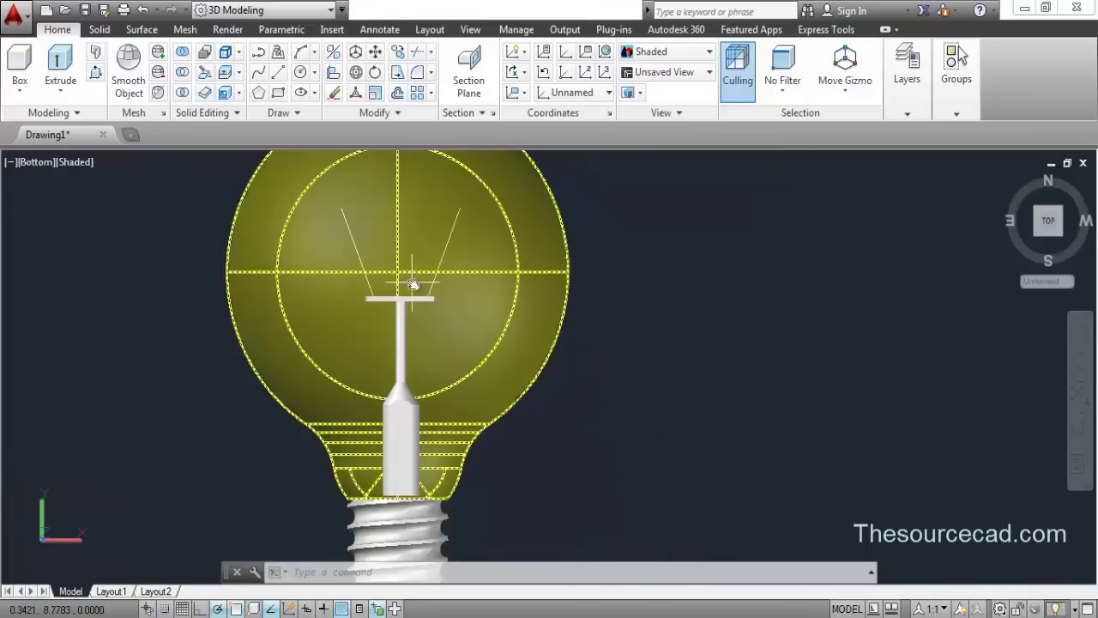
pyautogui.moveTo(413, 284); pyautogui.dragTo(398, 422, button='middle')
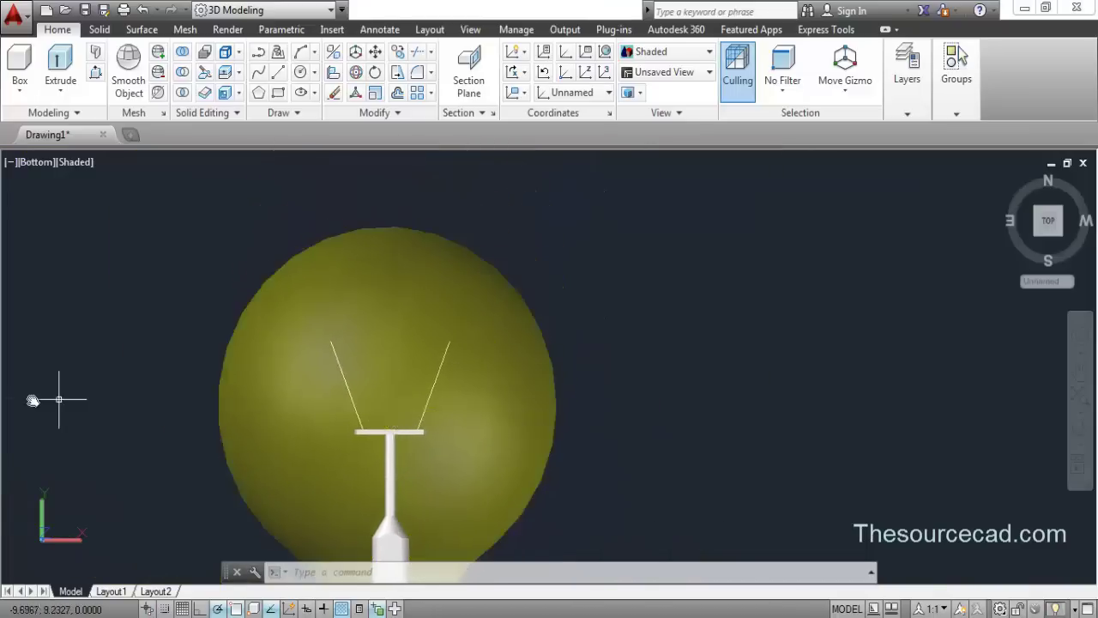
pyautogui.scroll(-2, 420, 393)
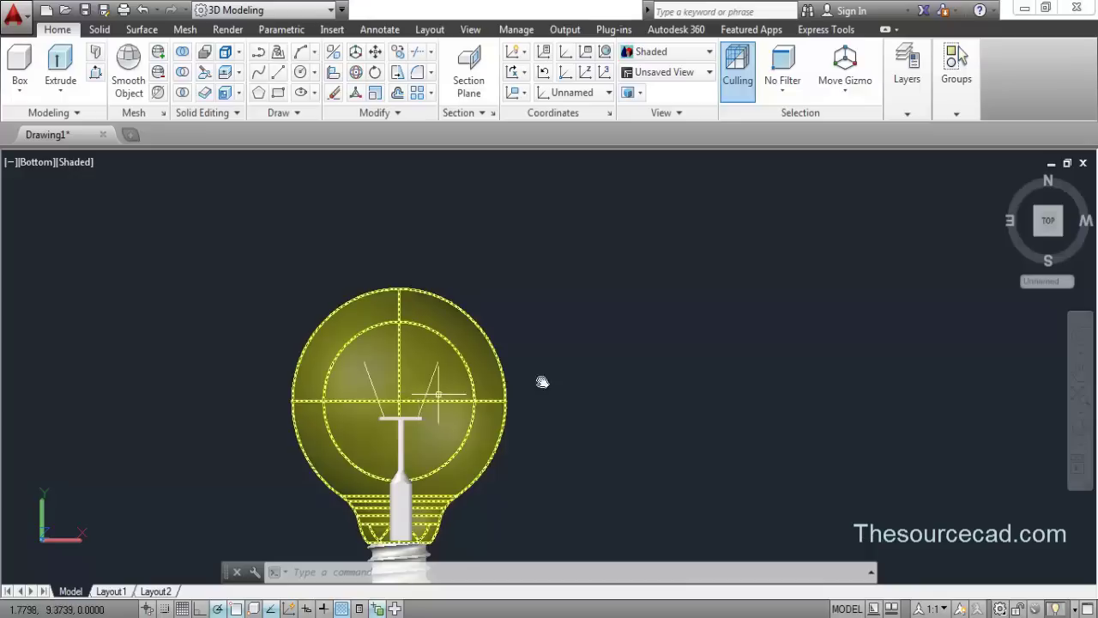
# Select the glass bulb solid and one filament wire for a move, using selection cycling
pyautogui.click(1081, 429)
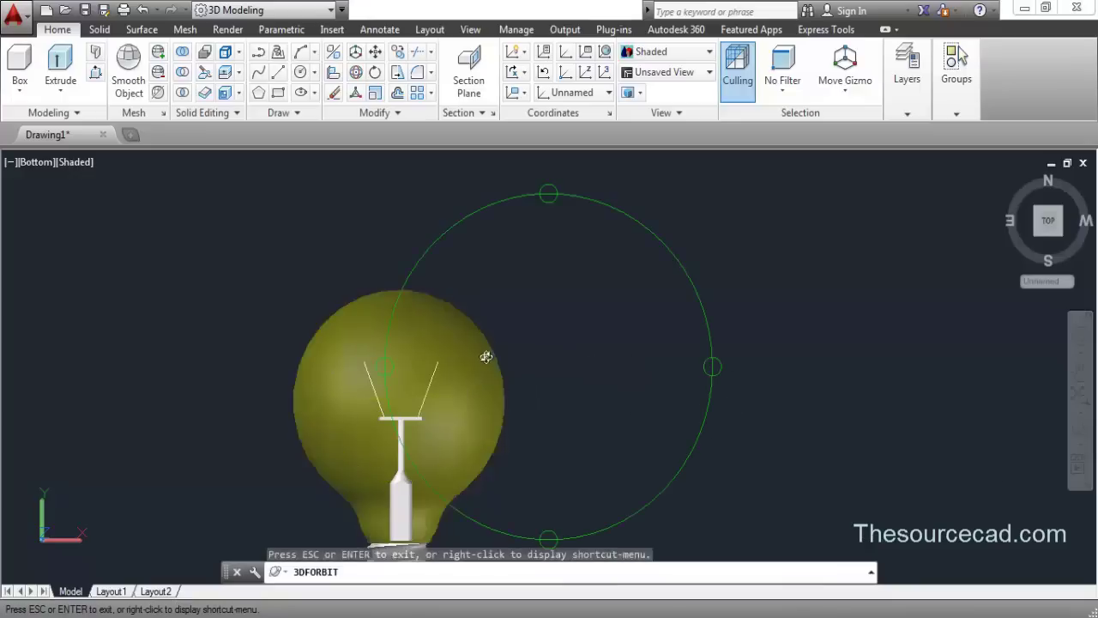
pyautogui.moveTo(486, 355); pyautogui.dragTo(566, 432)
pyautogui.rightClick(578, 262)
pyautogui.click(600, 272)
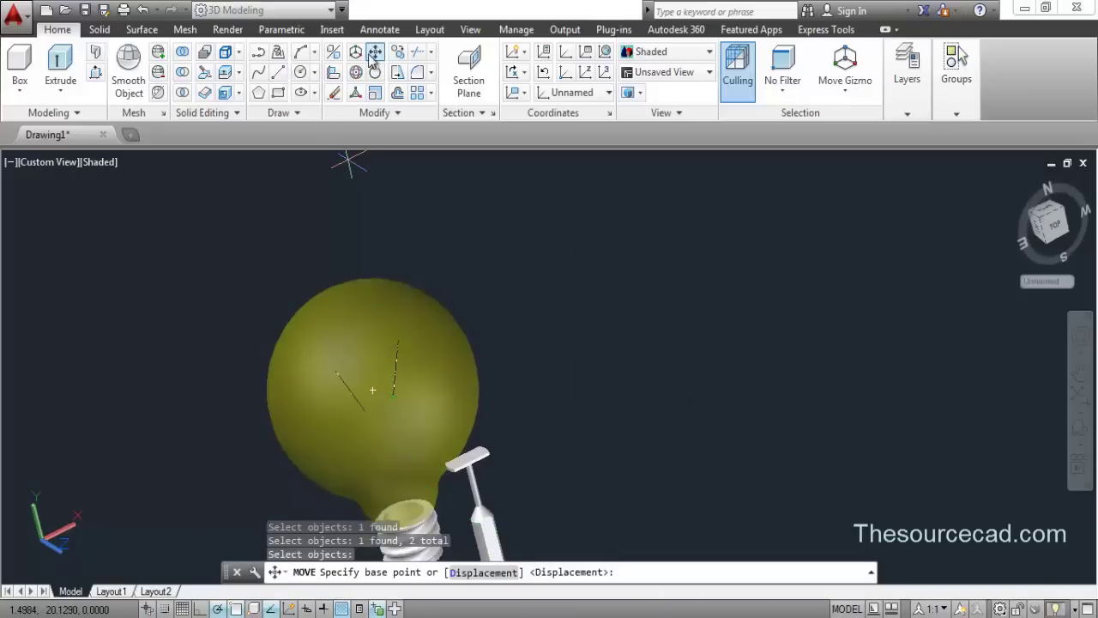
pyautogui.press('Escape')
pyautogui.press('Return')
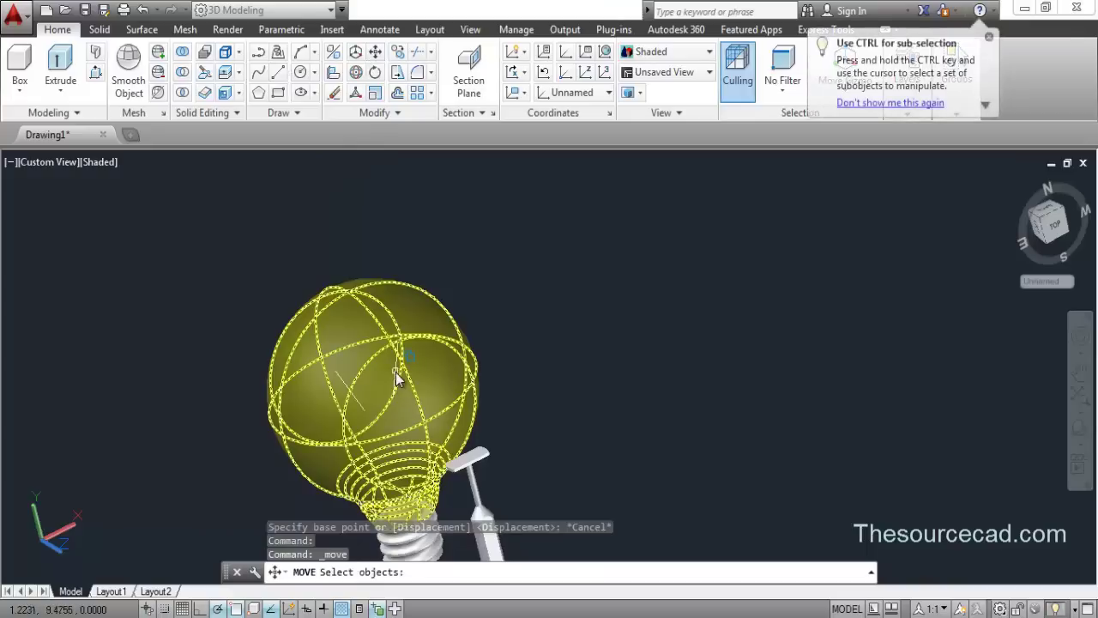
pyautogui.click(395, 374)
pyautogui.click(461, 429)
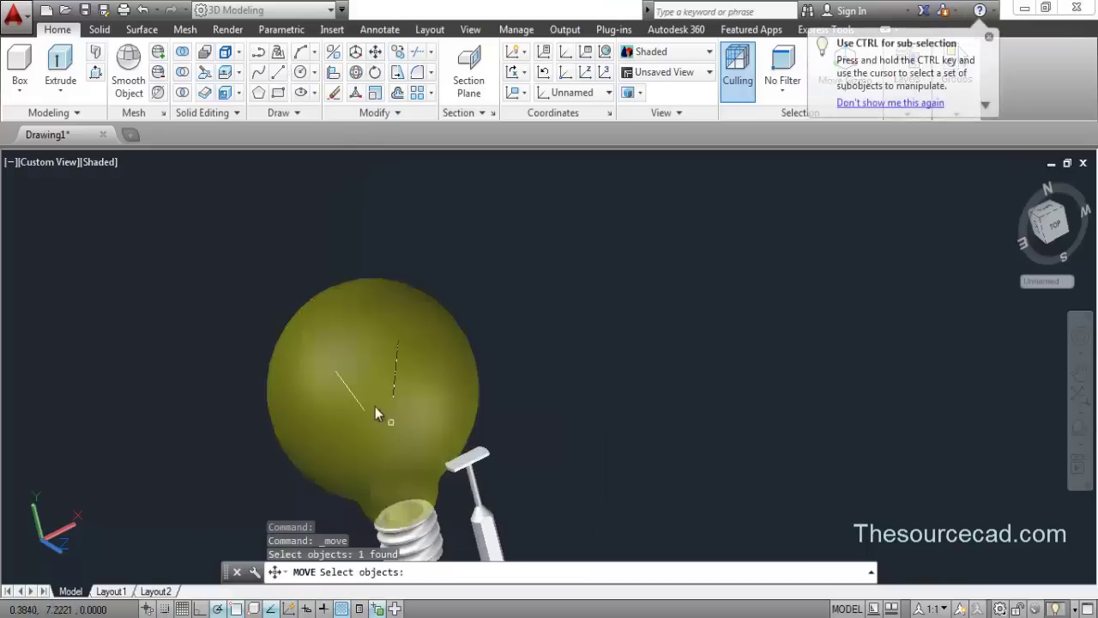
pyautogui.click(350, 393)
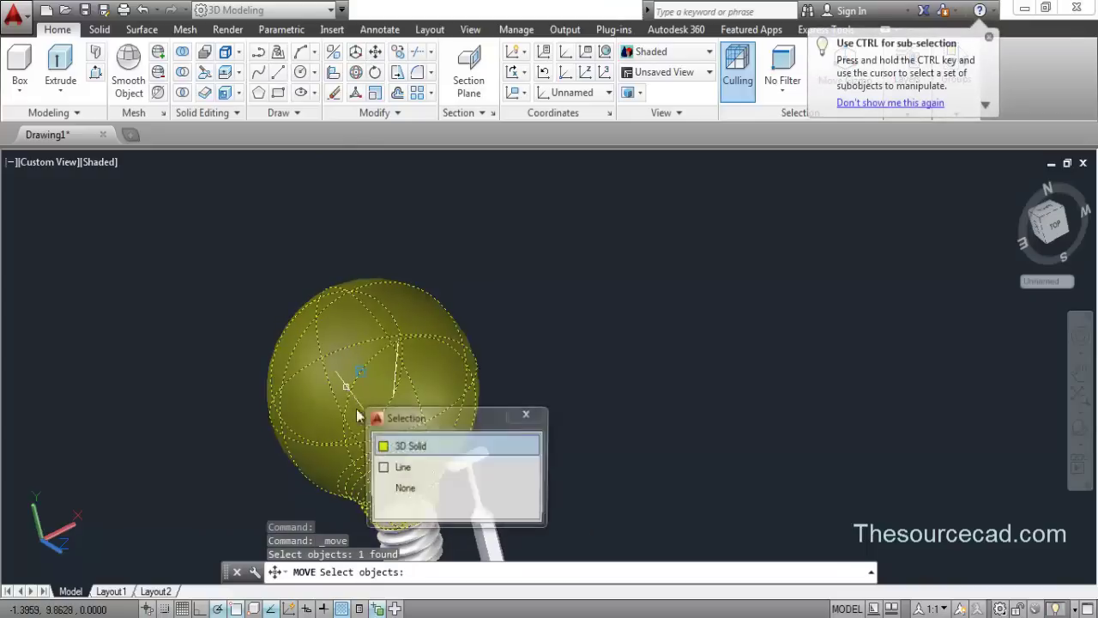
pyautogui.click(400, 466)
pyautogui.press('Return')
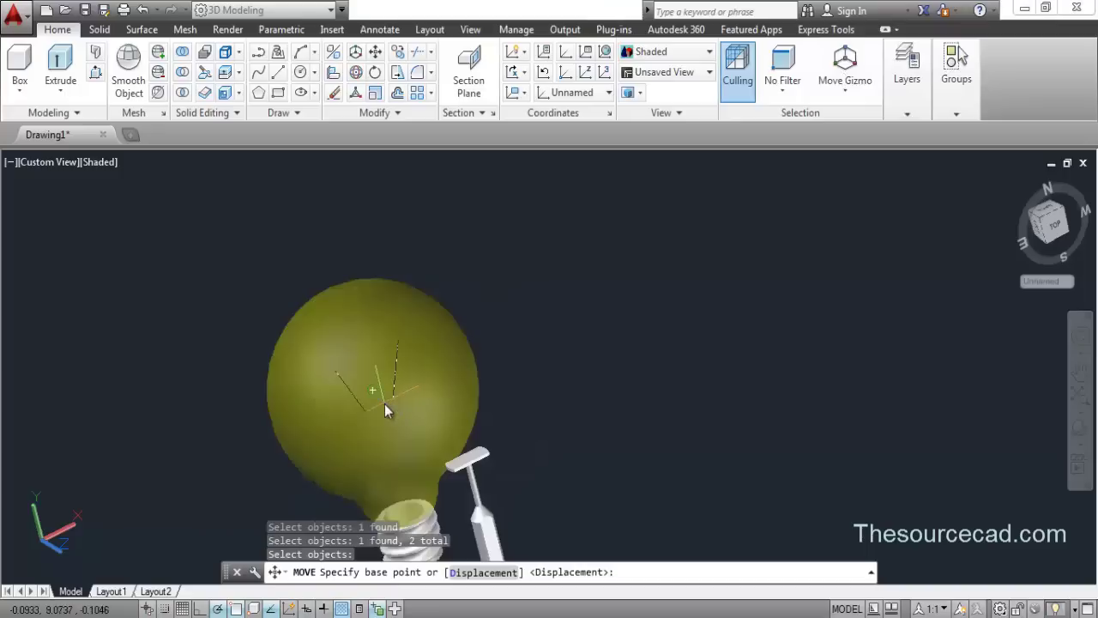
# Move them from the wire's endpoint to the center of the crossbar's end
pyautogui.click(393, 400)
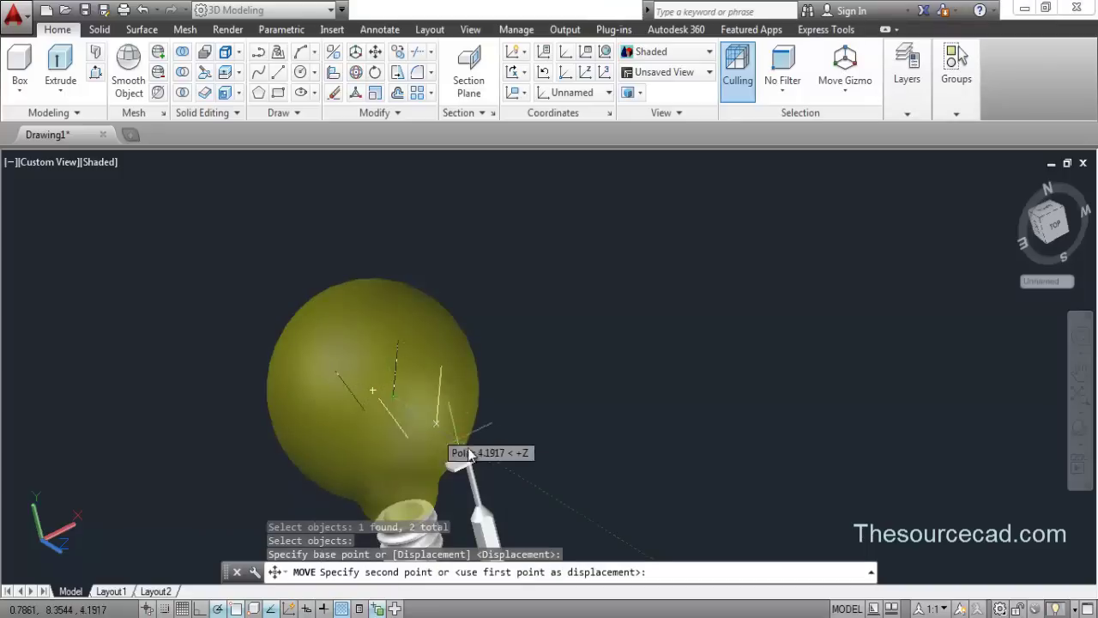
pyautogui.scroll(4, 470, 510)
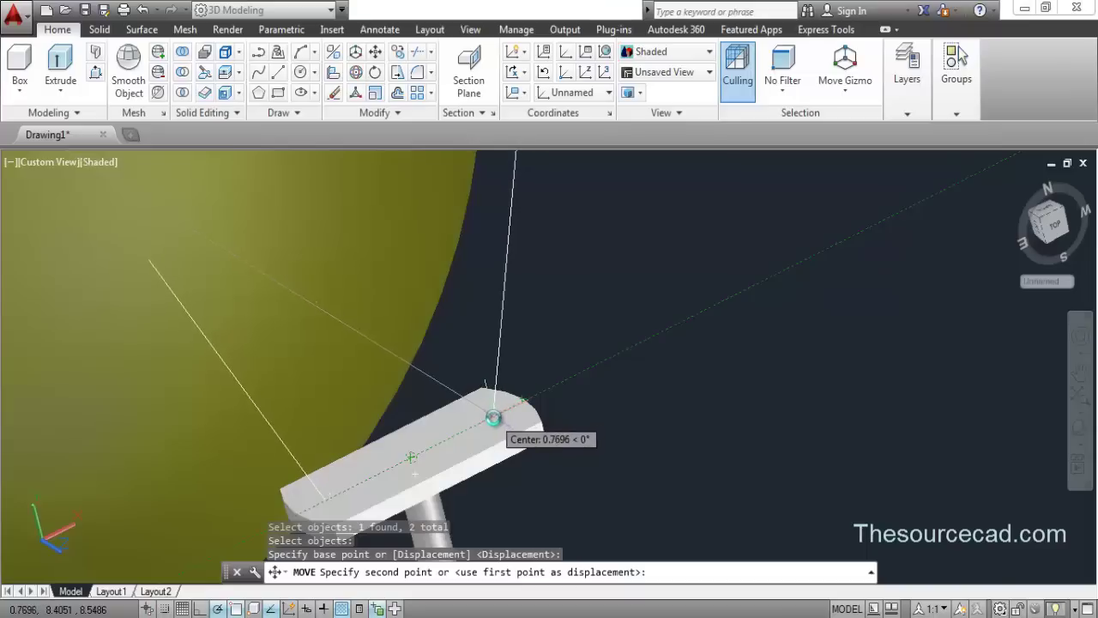
pyautogui.click(493, 418)
pyautogui.scroll(-4, 523, 374)
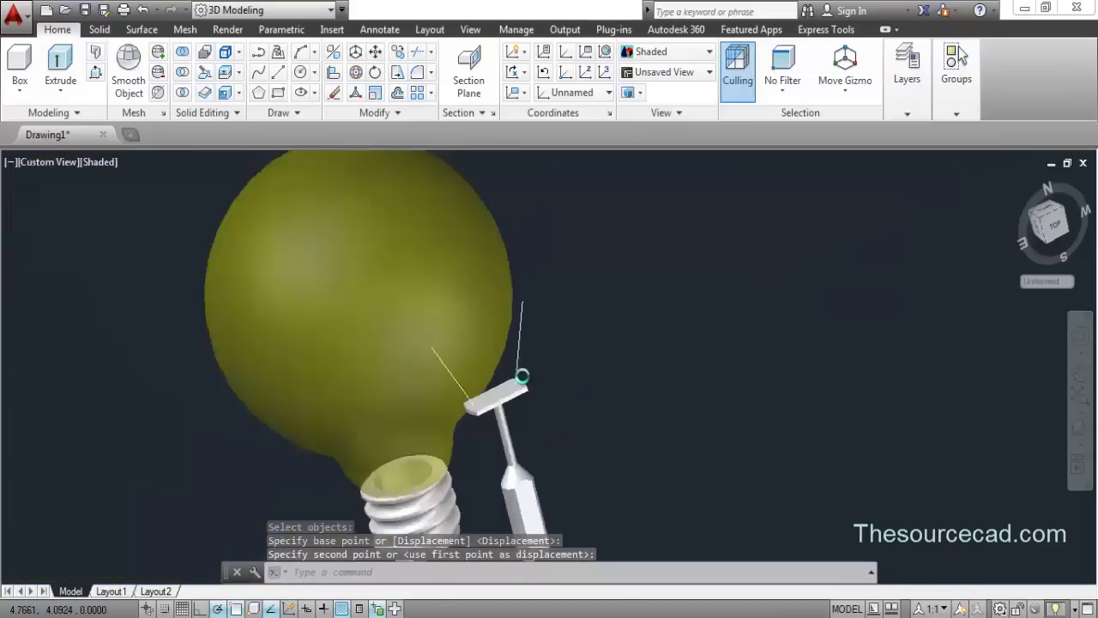
pyautogui.moveTo(528, 412); pyautogui.dragTo(512, 364, button='middle')
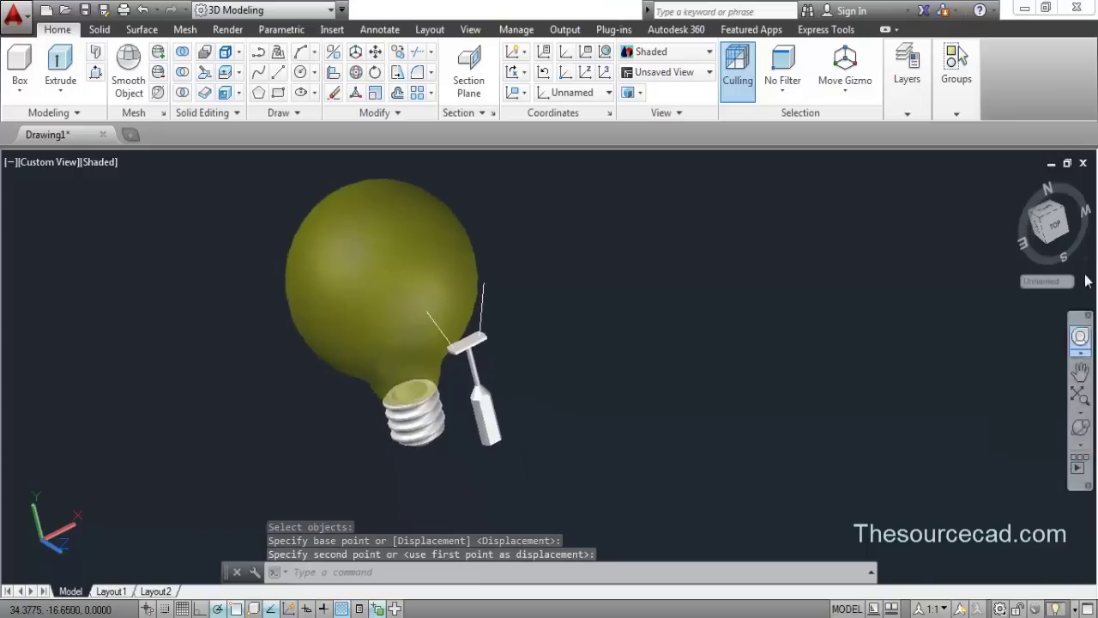
# Switch to the back view and align the UCS with the current view
pyautogui.click(1054, 220)
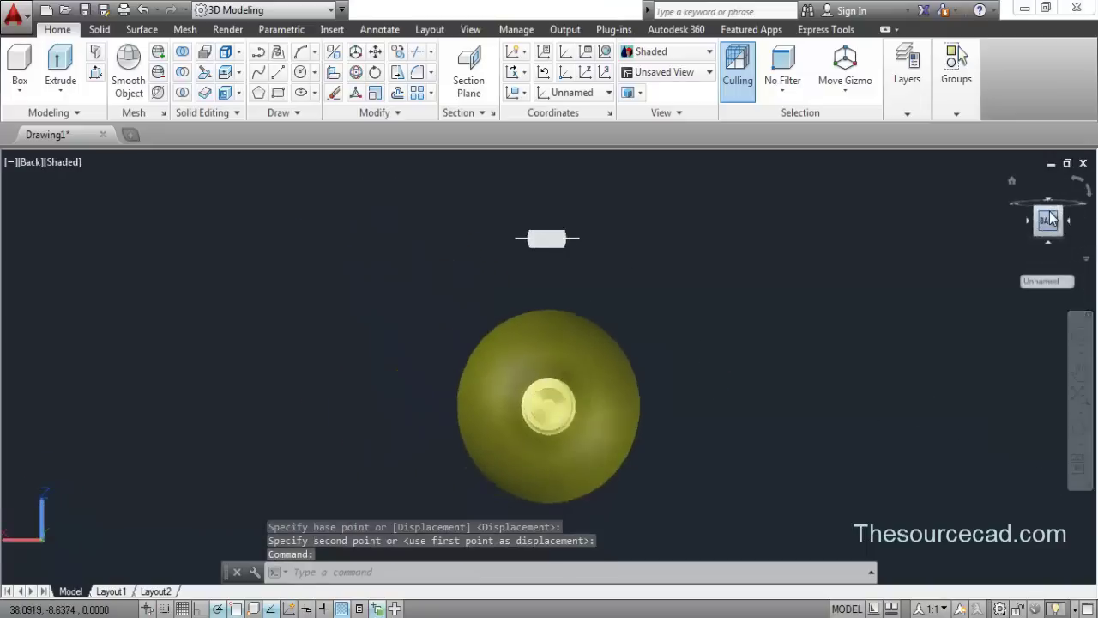
pyautogui.moveTo(601, 300); pyautogui.dragTo(577, 367, button='middle')
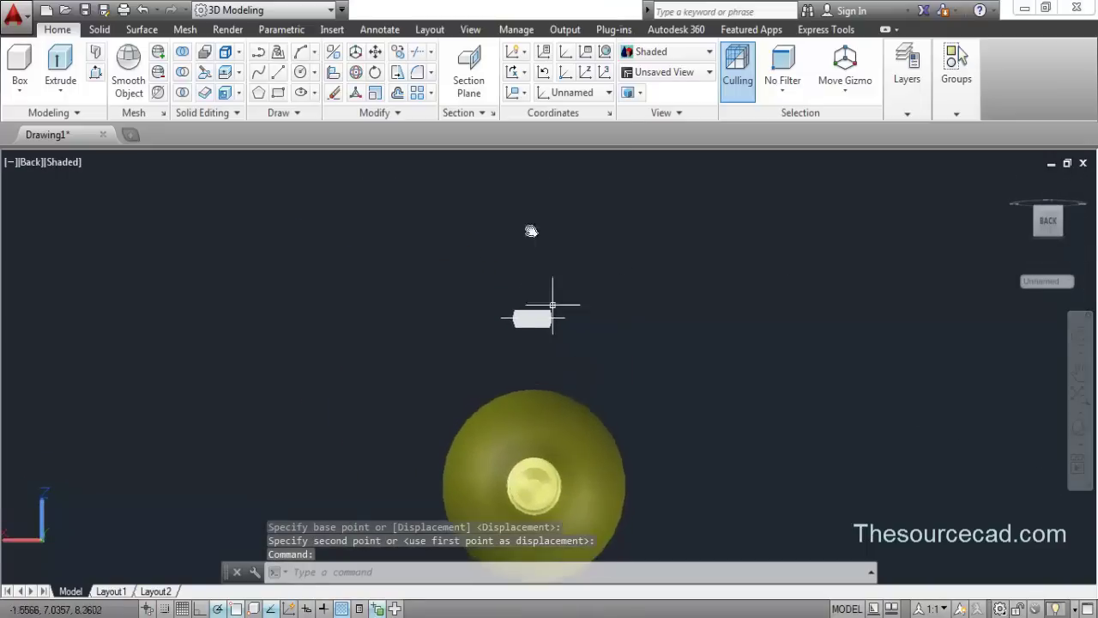
pyautogui.click(521, 95)
pyautogui.click(520, 120)
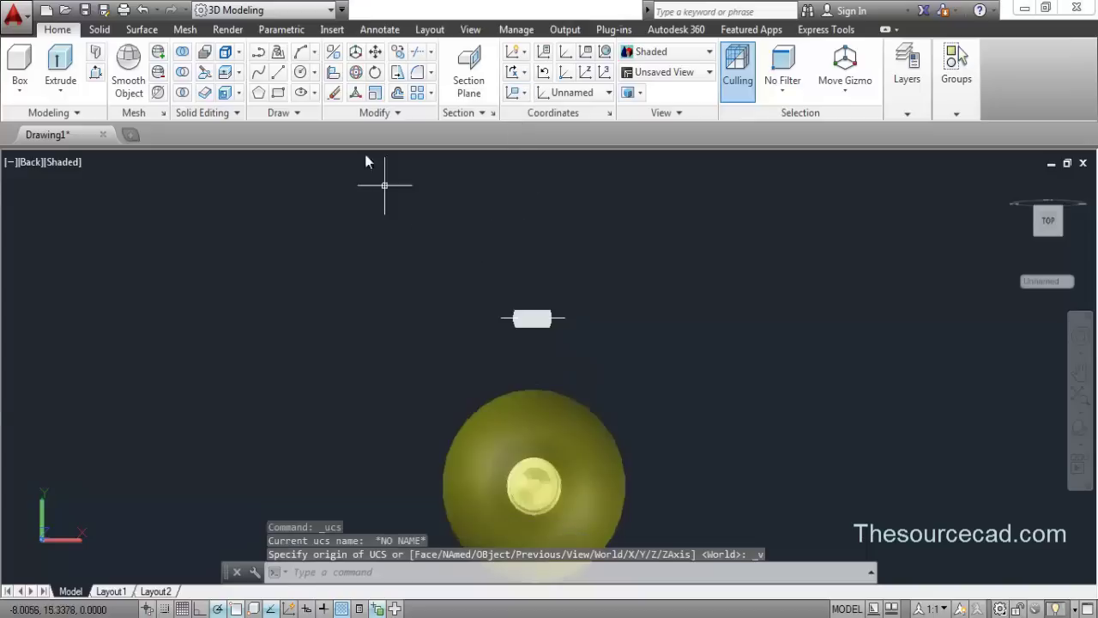
# Draw a 3-point arc bridging the tops of the two filament wires
pyautogui.click(301, 54)
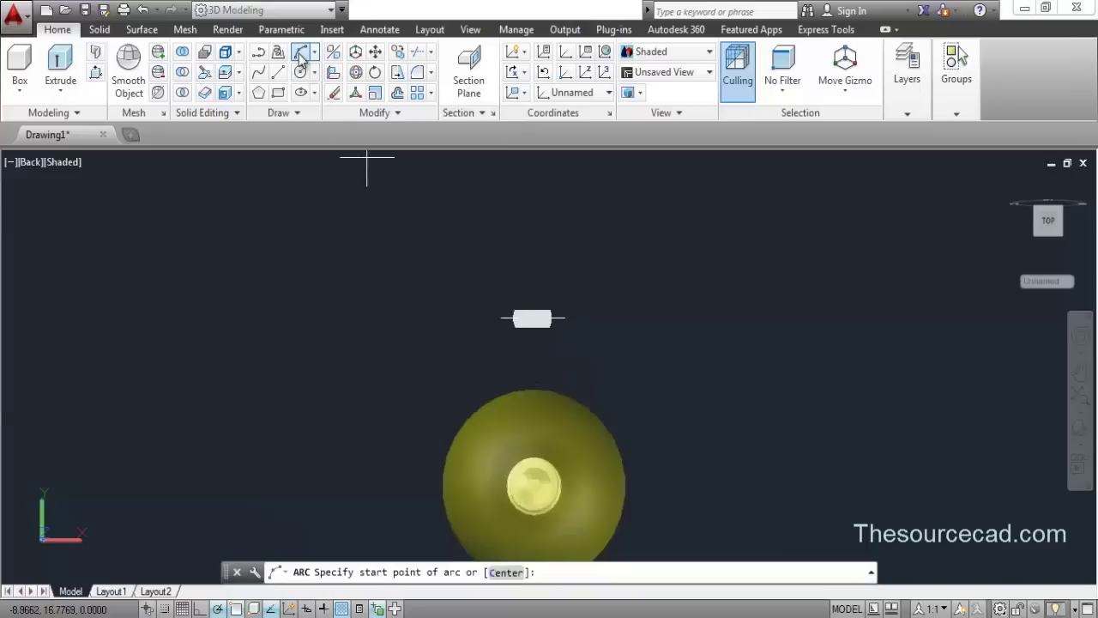
pyautogui.click(500, 319)
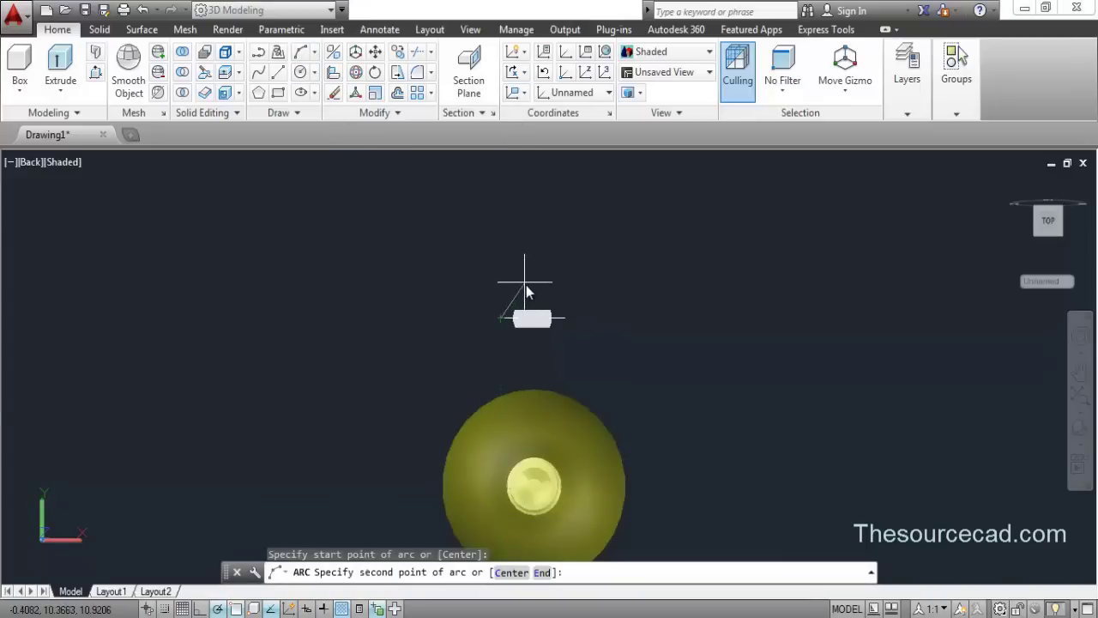
pyautogui.click(526, 284)
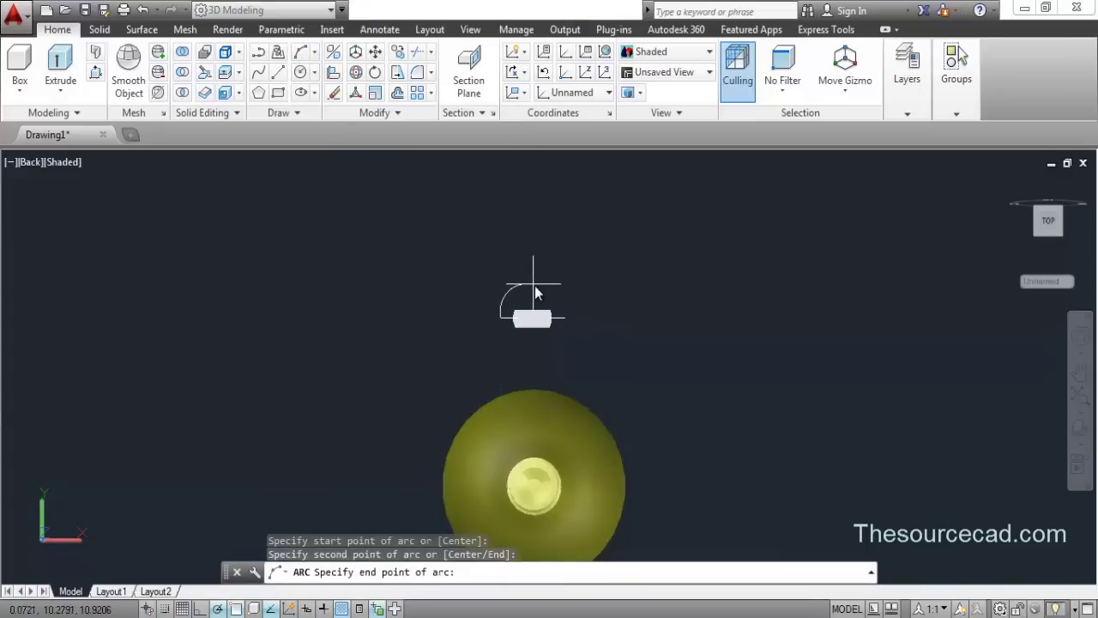
pyautogui.click(564, 318)
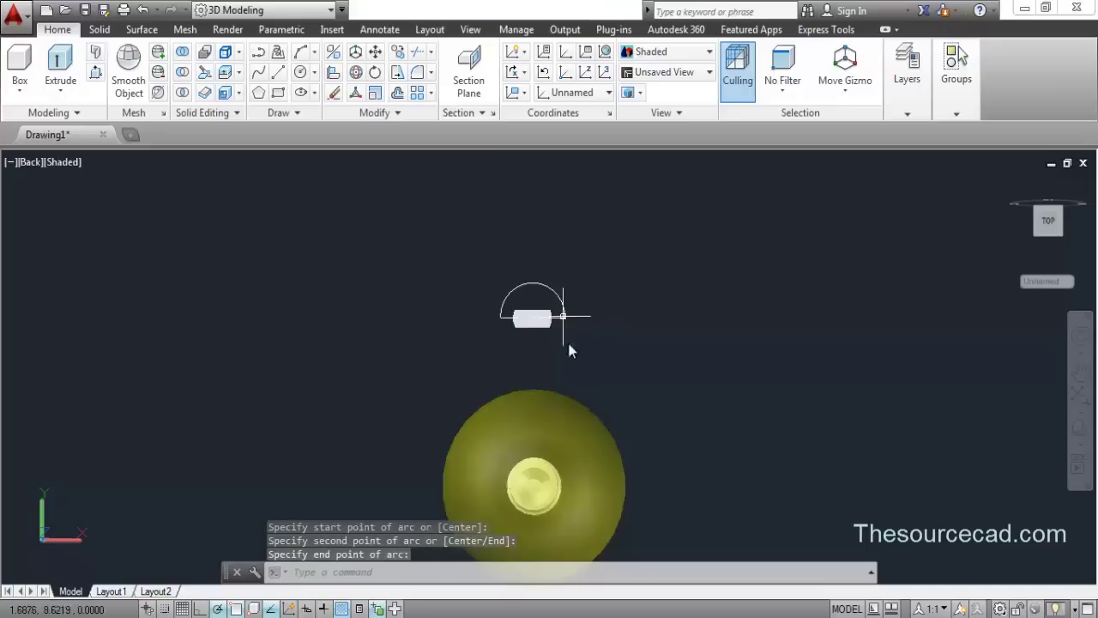
# Join the arc and both filament wires into a single spline
pyautogui.click(1079, 428)
pyautogui.moveTo(599, 454); pyautogui.dragTo(478, 327)
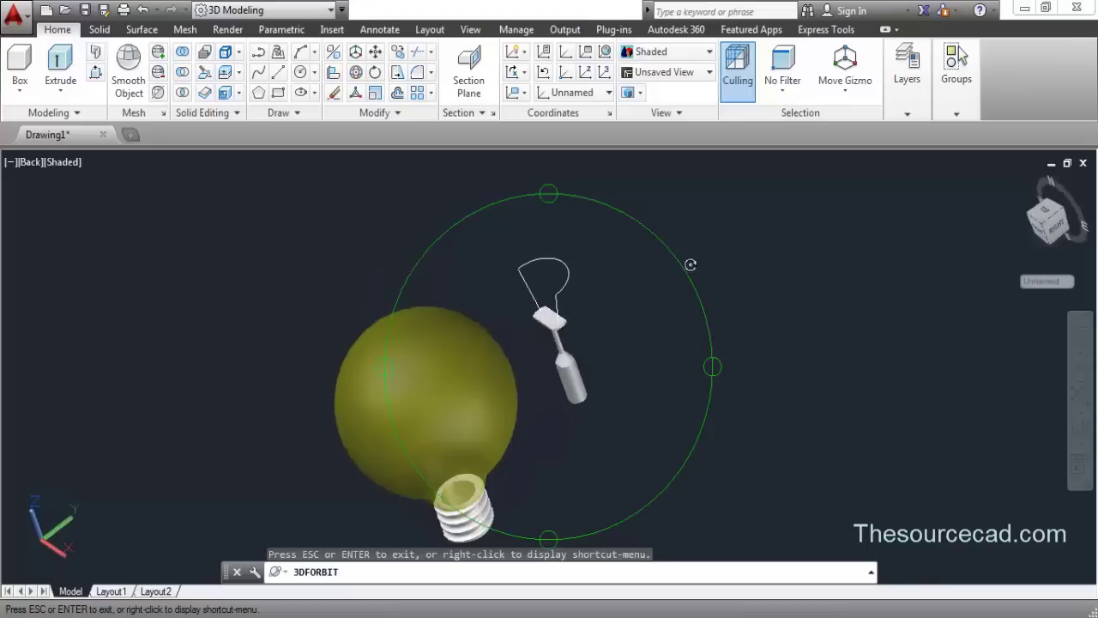
pyautogui.rightClick(696, 230)
pyautogui.click(717, 239)
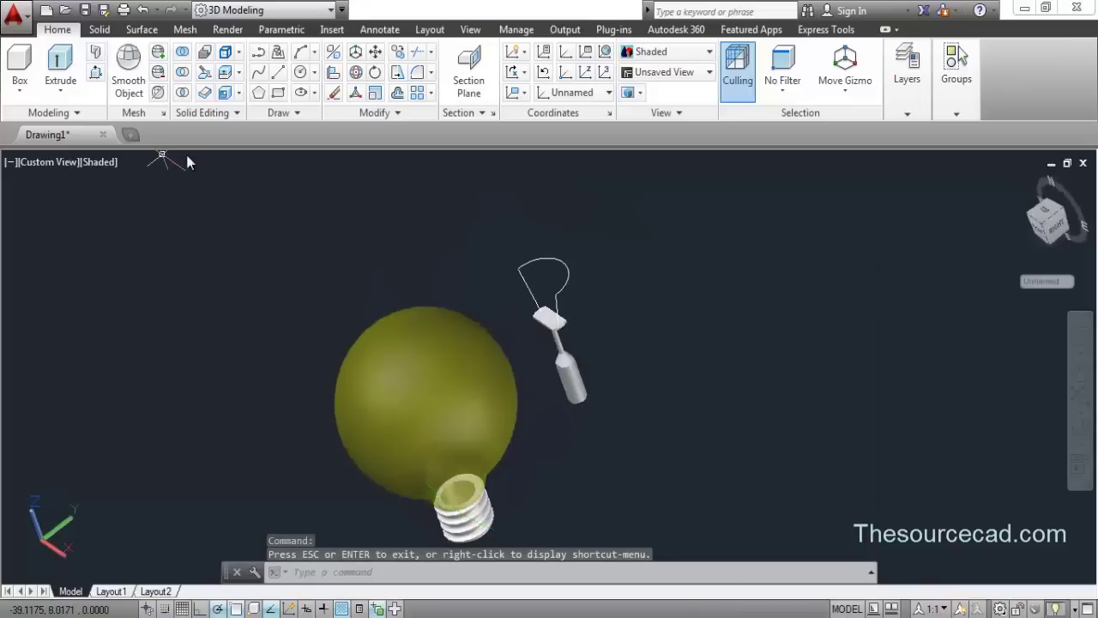
pyautogui.click(527, 273)
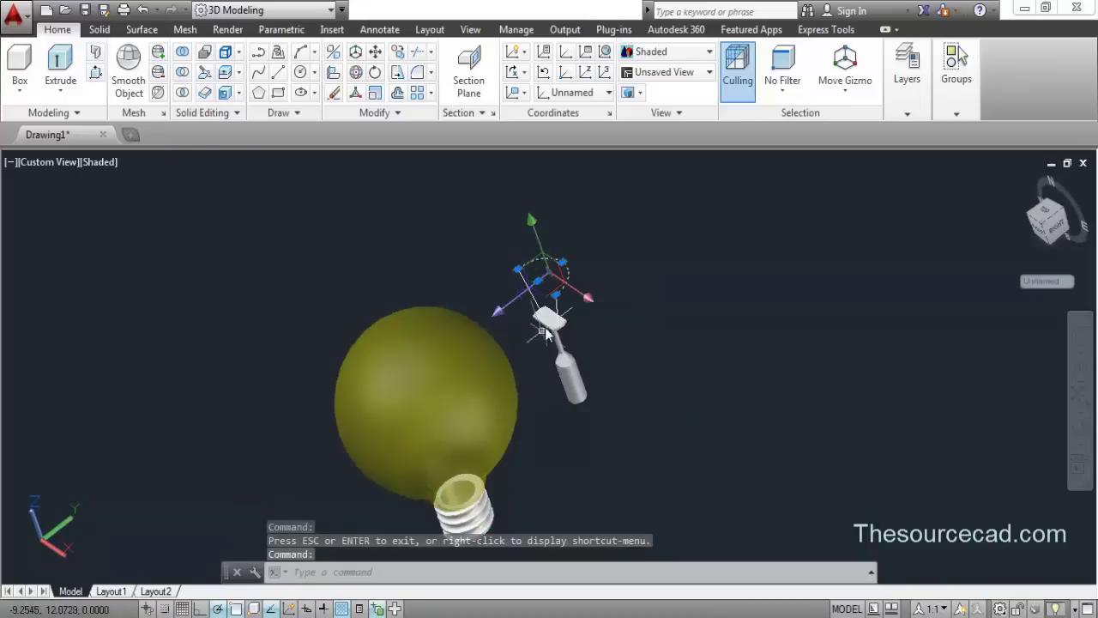
pyautogui.scroll(5, 535, 296)
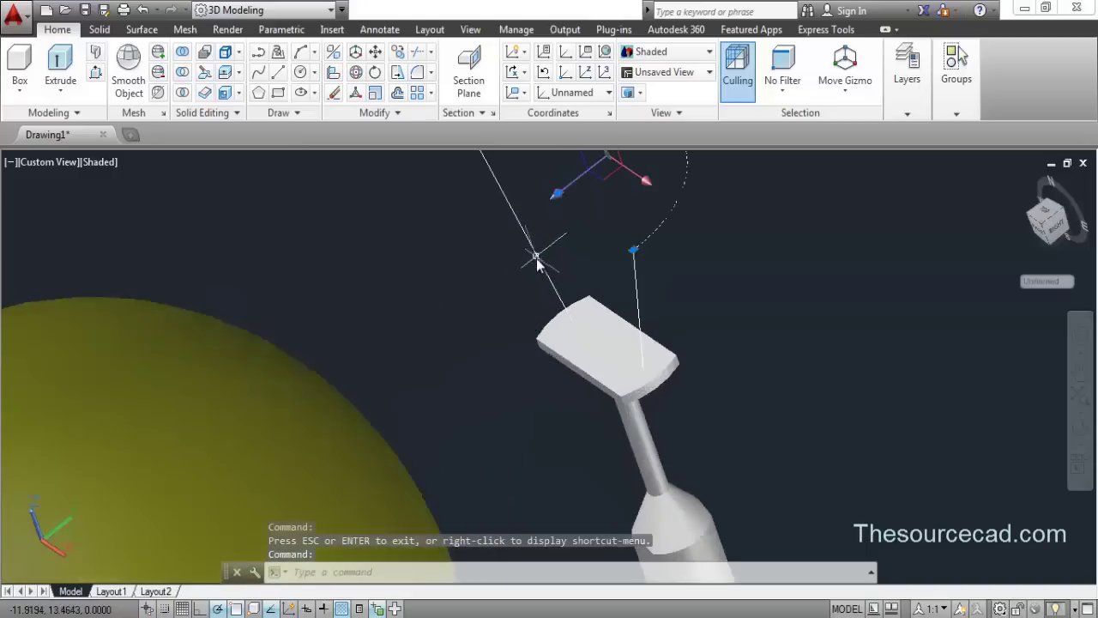
pyautogui.click(536, 257)
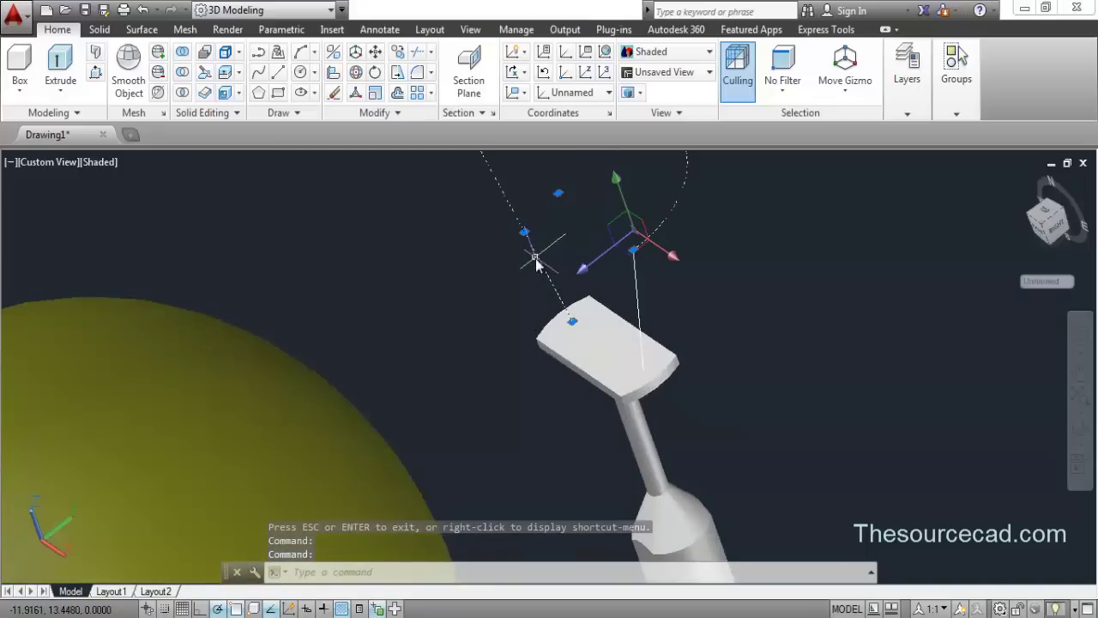
pyautogui.click(637, 297)
pyautogui.click(365, 112)
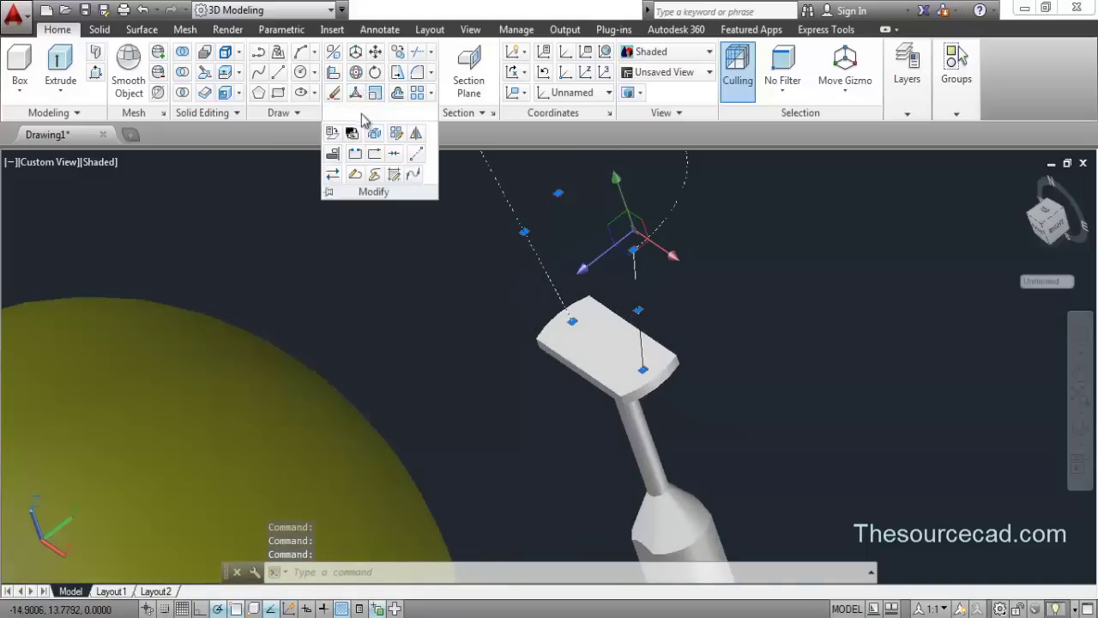
pyautogui.click(393, 155)
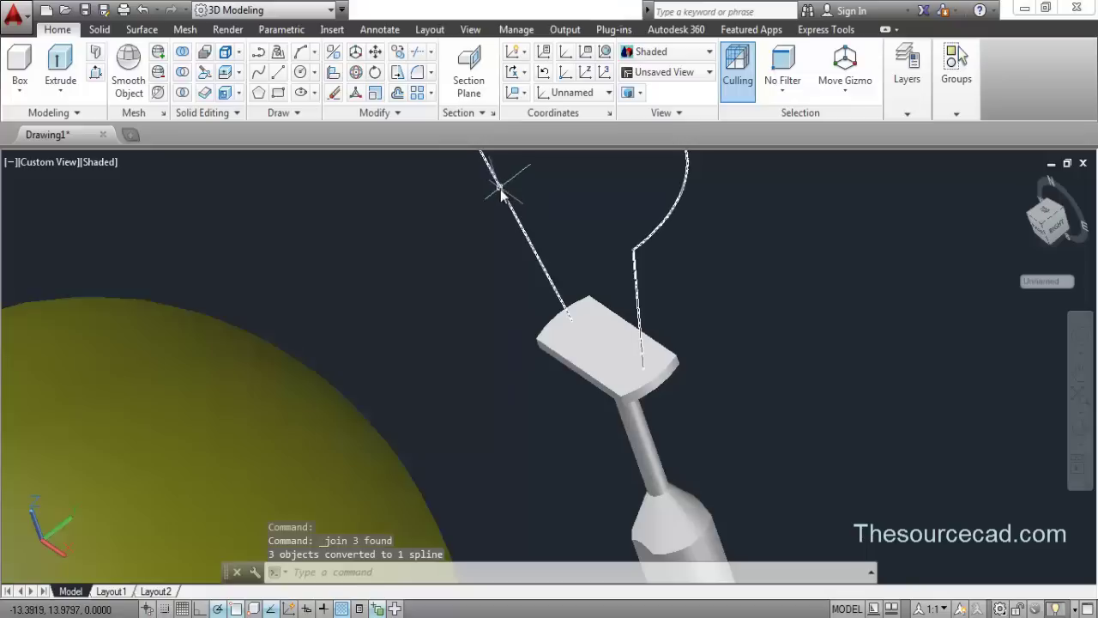
# Draw a circle of radius 0.1 beside the filament as the sweep profile
pyautogui.click(301, 72)
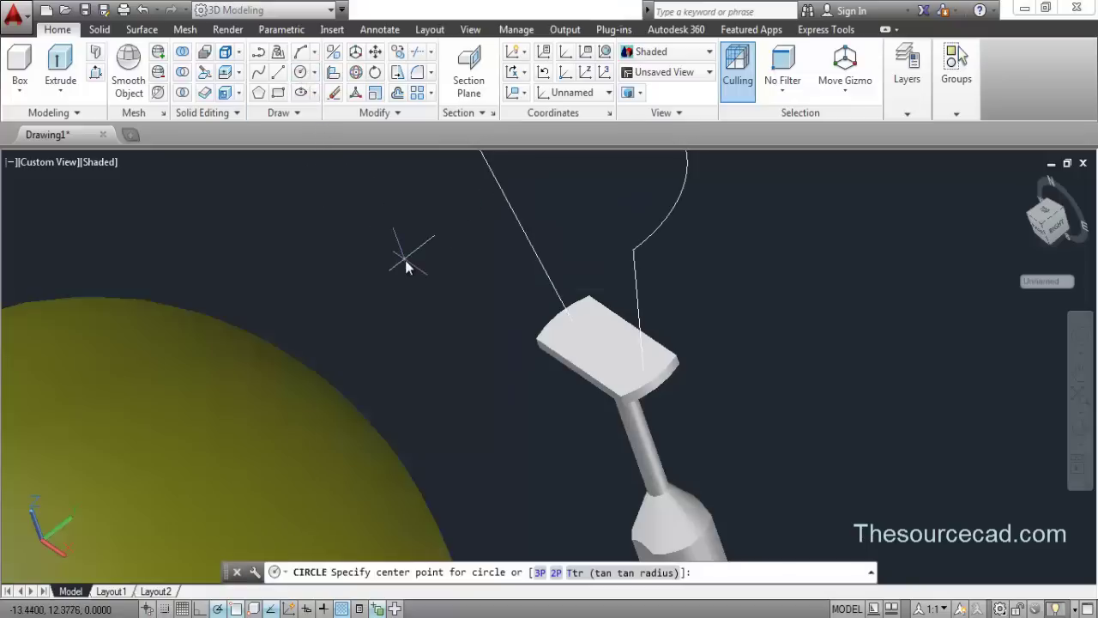
pyautogui.click(406, 259)
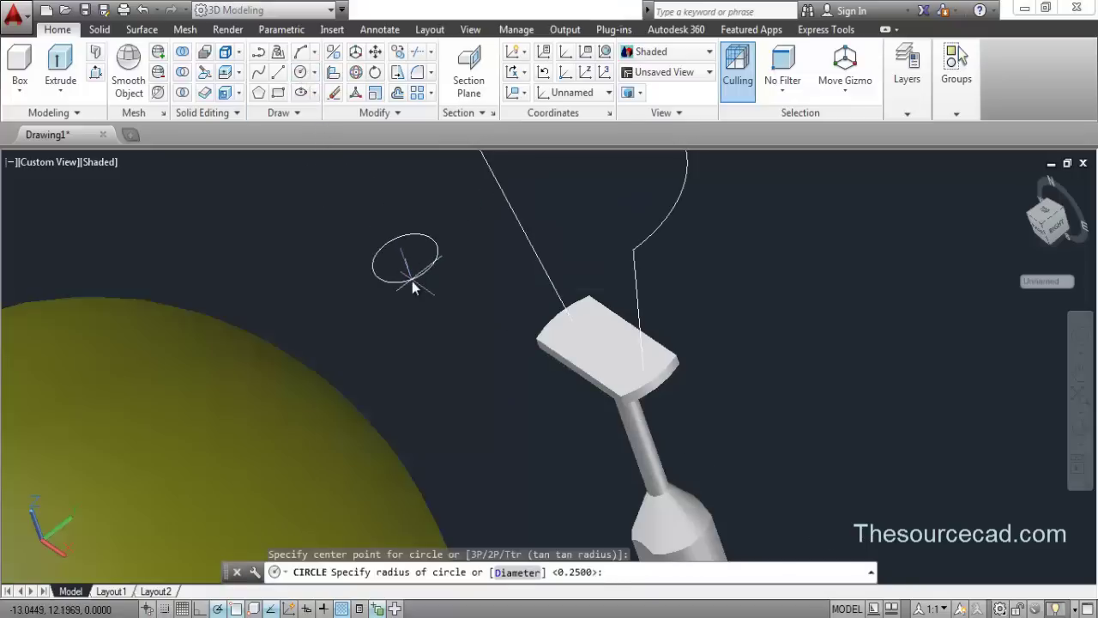
pyautogui.write('0.1')
pyautogui.press('Return')
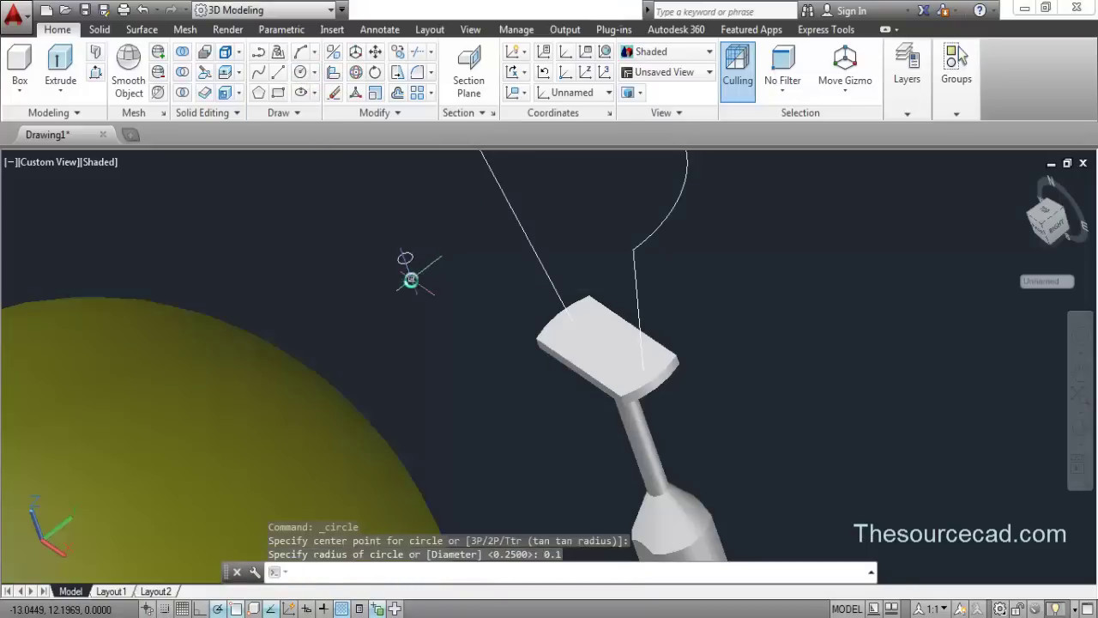
# Sweep the 0.1 circle along the joined filament spline into a solid wire tube
pyautogui.click(60, 89)
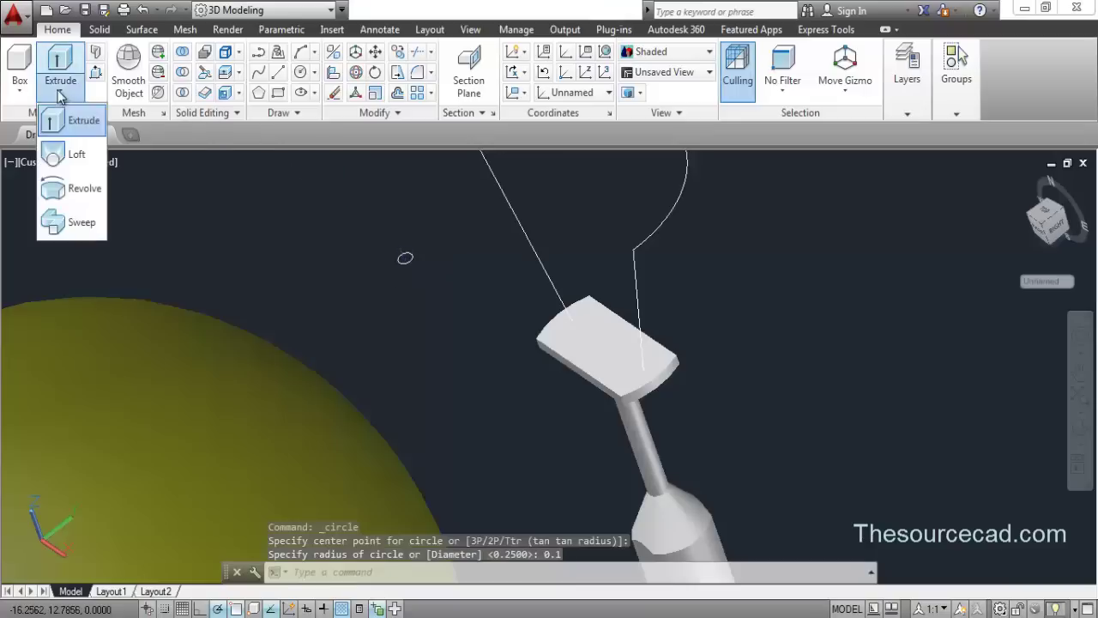
pyautogui.click(77, 220)
pyautogui.click(432, 282)
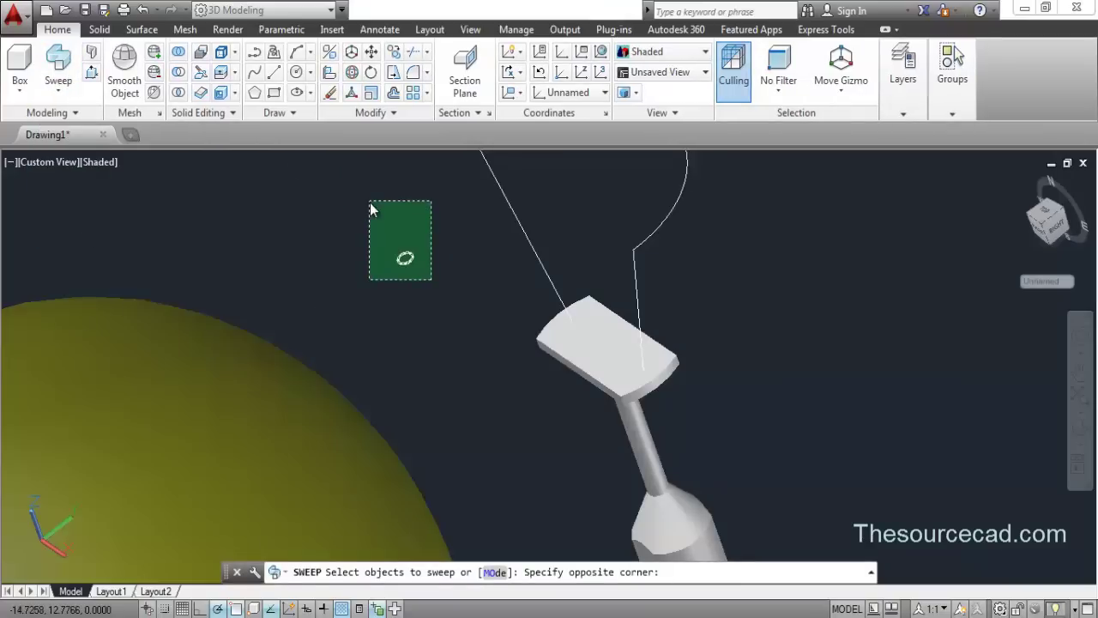
pyautogui.click(370, 203)
pyautogui.rightClick(332, 246)
pyautogui.click(370, 258)
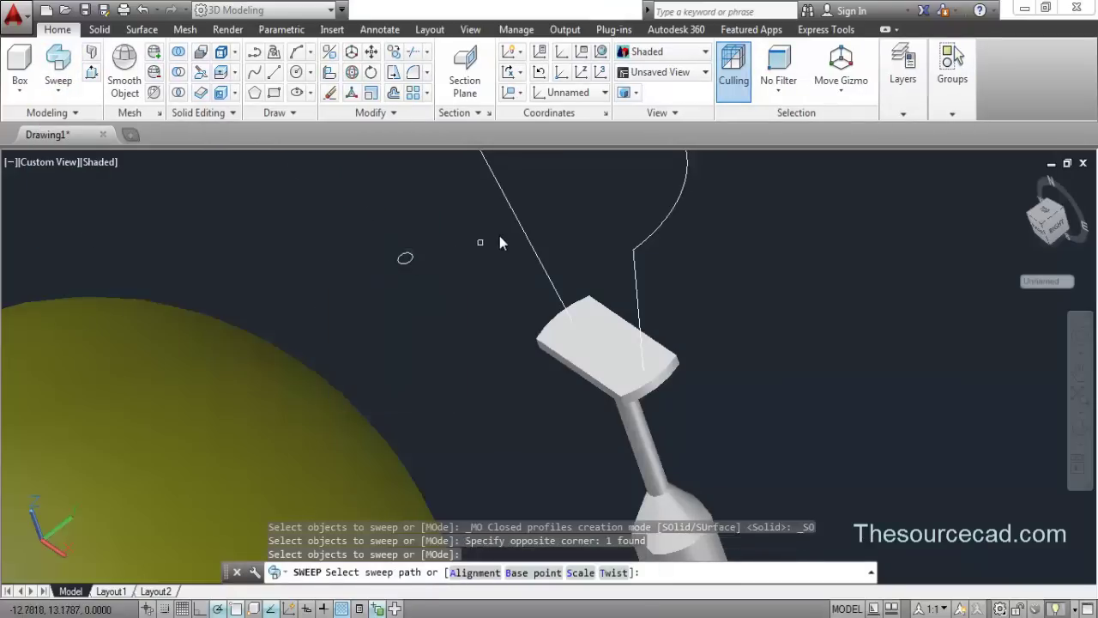
pyautogui.click(516, 218)
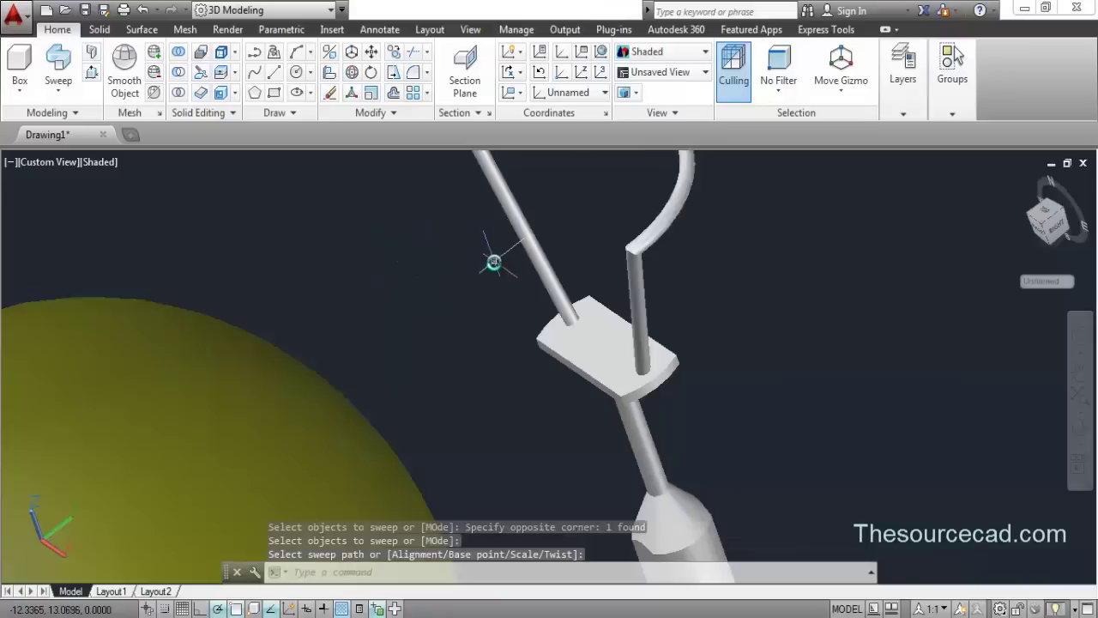
pyautogui.middleClick(472, 266)
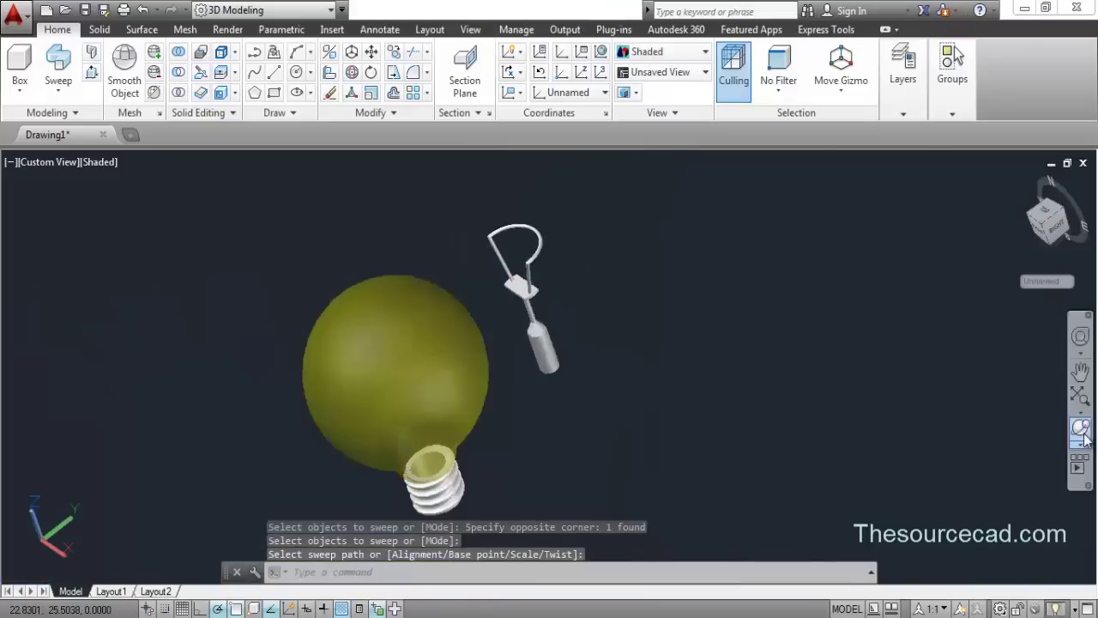
pyautogui.click(1086, 439)
pyautogui.moveTo(667, 272); pyautogui.dragTo(593, 294)
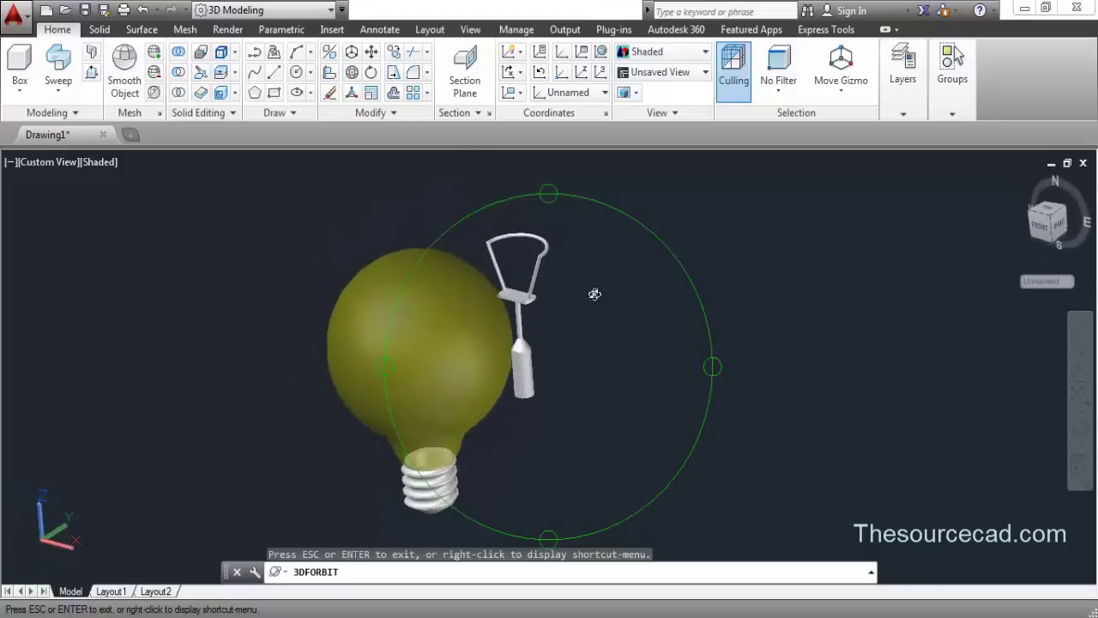
pyautogui.rightClick(700, 220)
pyautogui.click(702, 222)
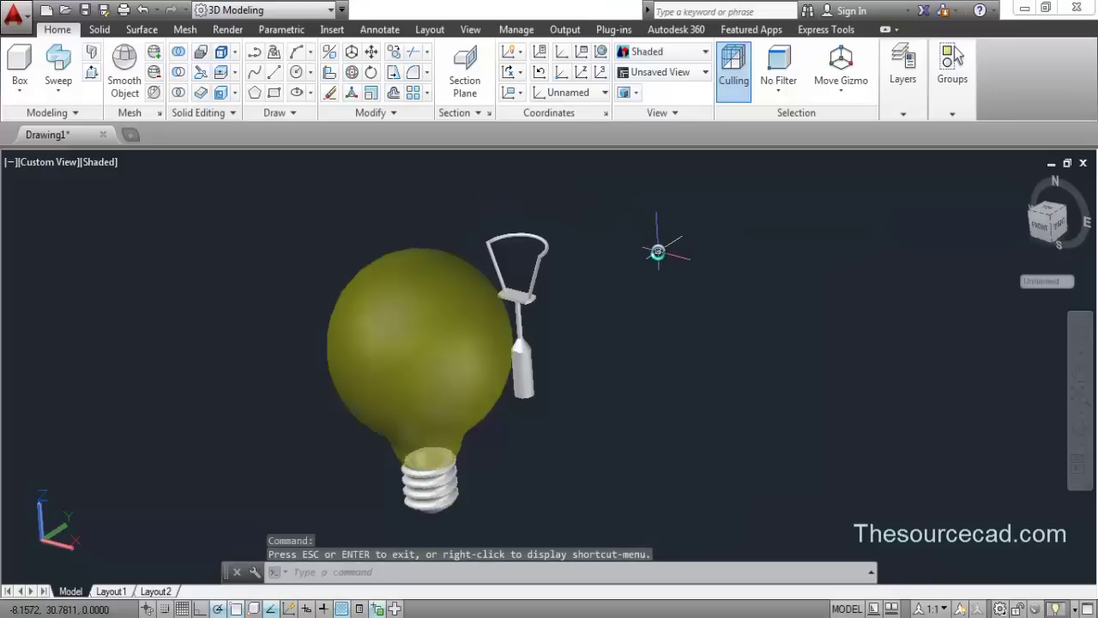
# Set the filament stem holder's colour to Red in Properties
pyautogui.click(528, 362)
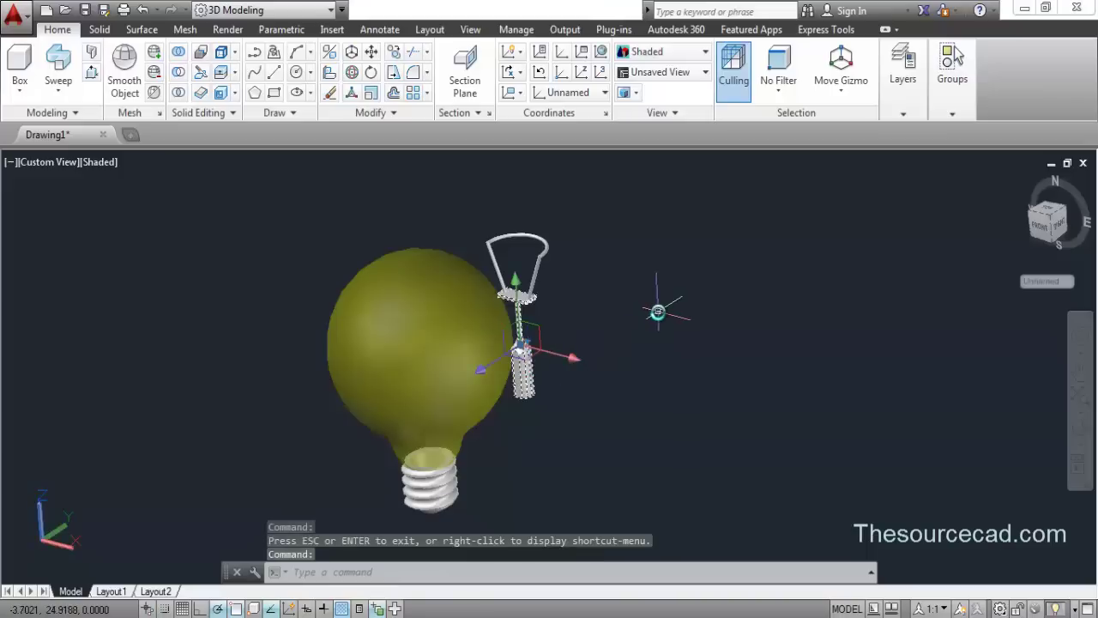
pyautogui.rightClick(630, 200)
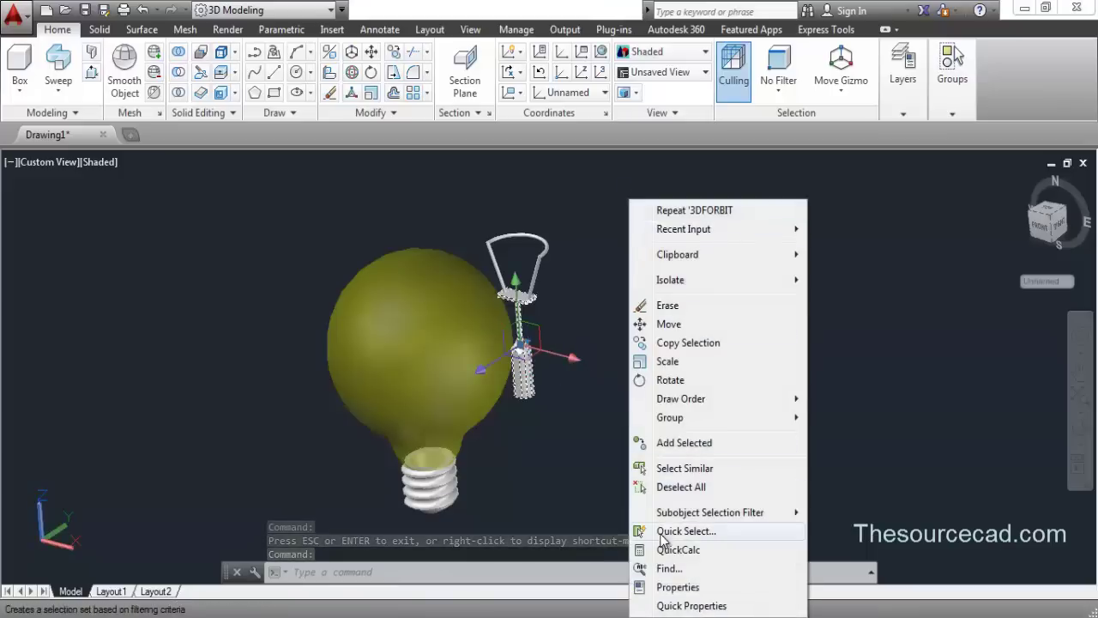
pyautogui.click(667, 588)
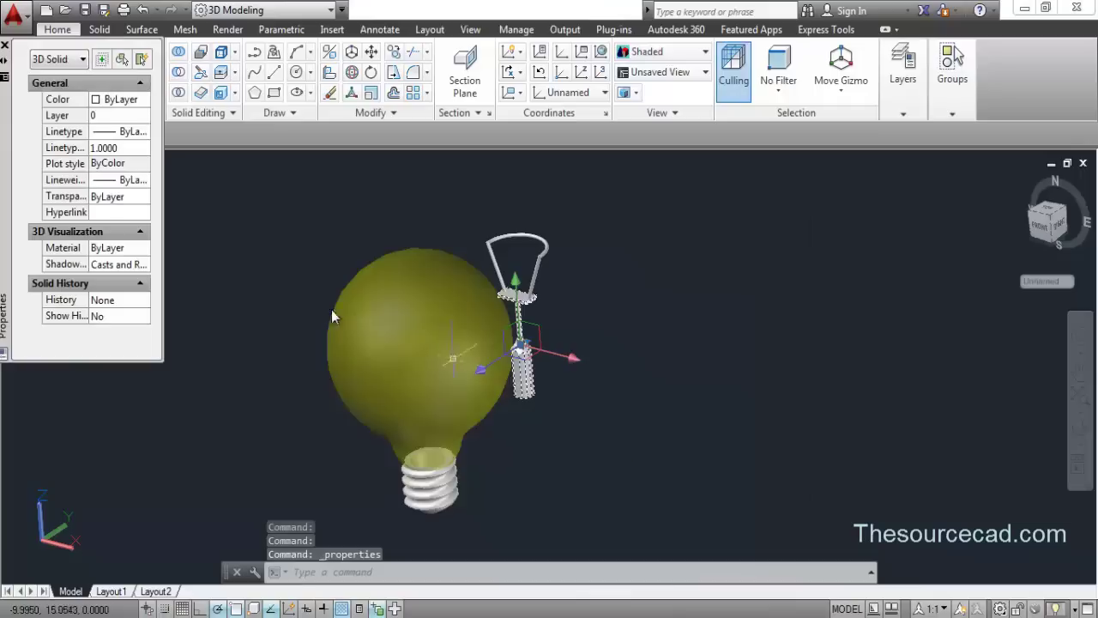
pyautogui.click(117, 101)
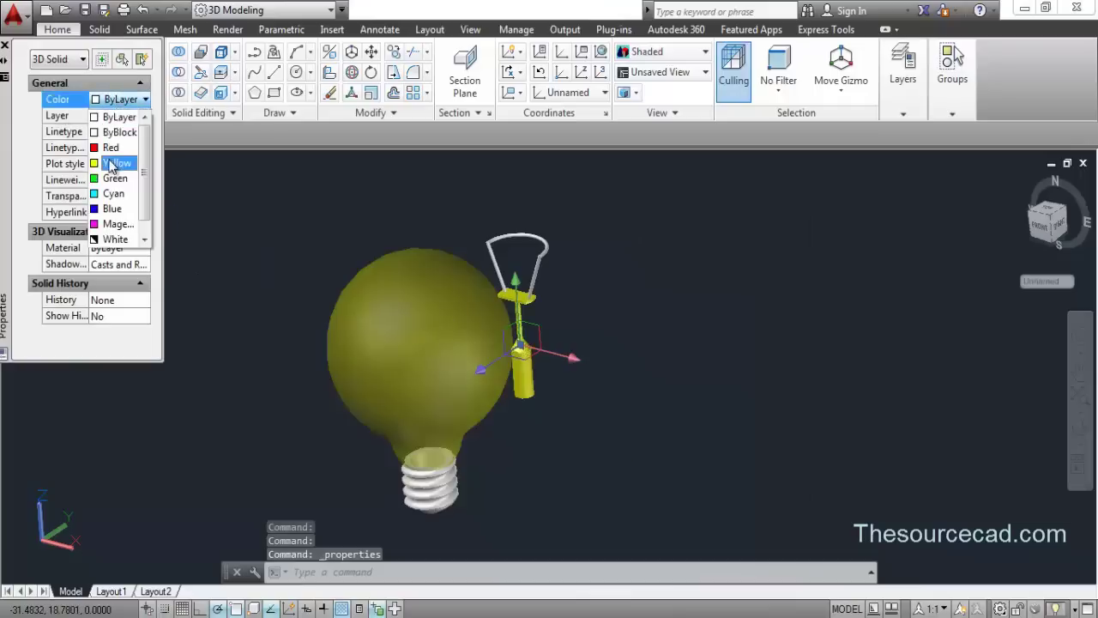
pyautogui.click(106, 153)
pyautogui.click(4, 46)
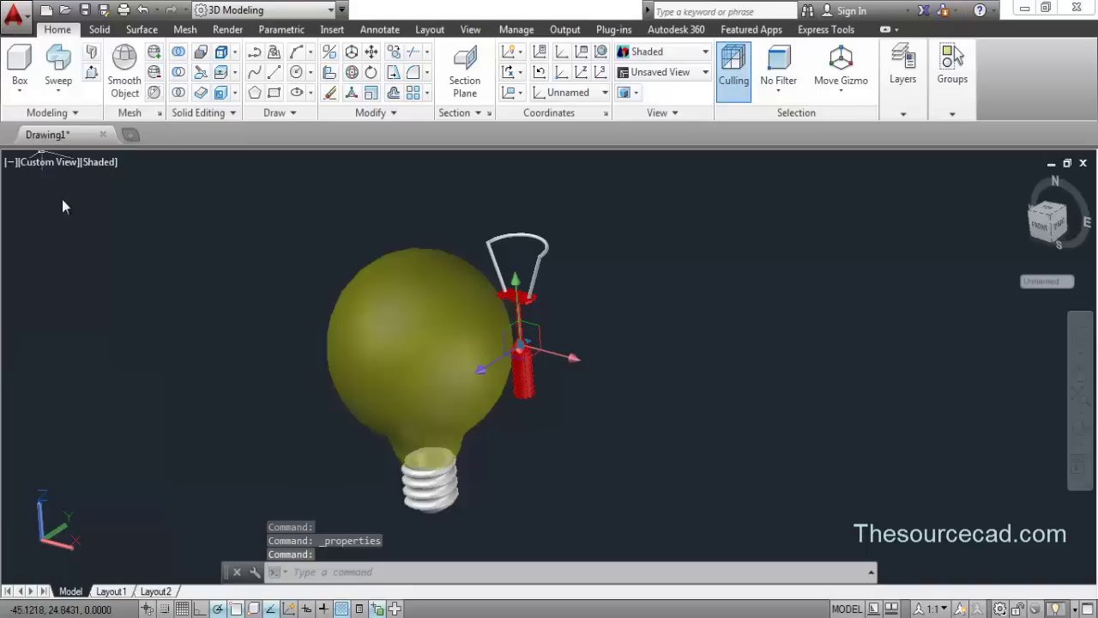
# Group the stem and swept filament together into one unnamed group
pyautogui.rightClick(123, 199)
pyautogui.click(184, 487)
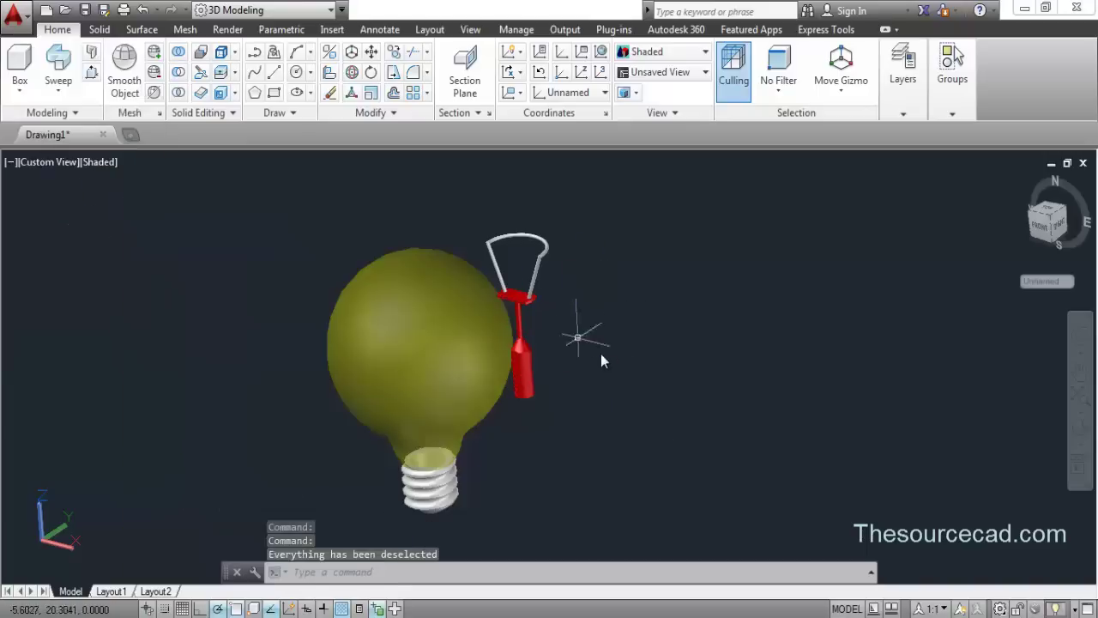
pyautogui.click(570, 329)
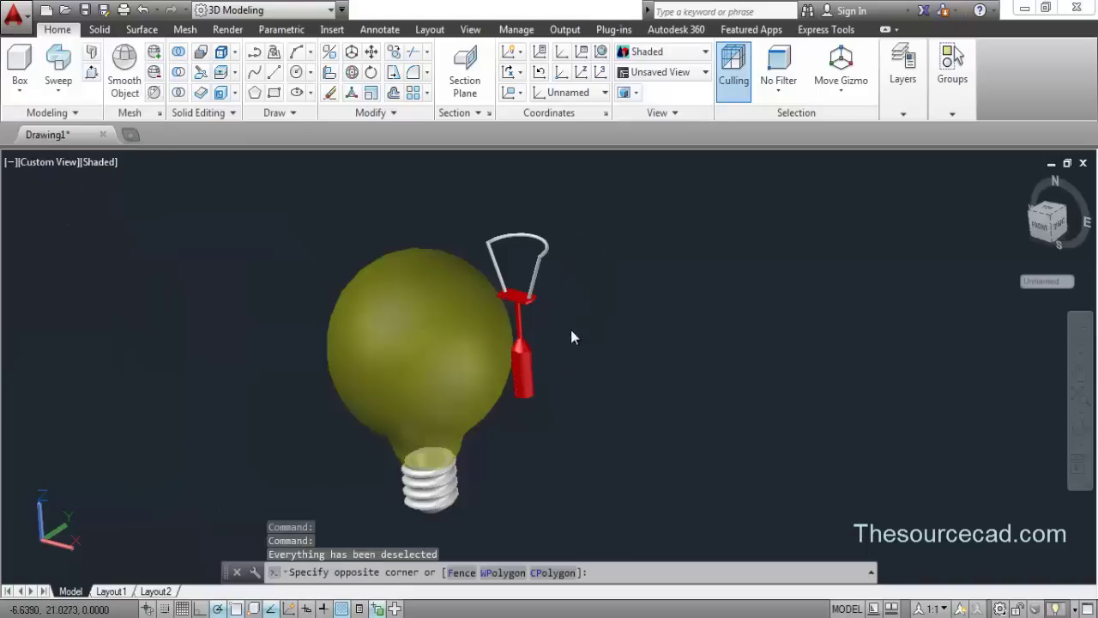
pyautogui.click(520, 248)
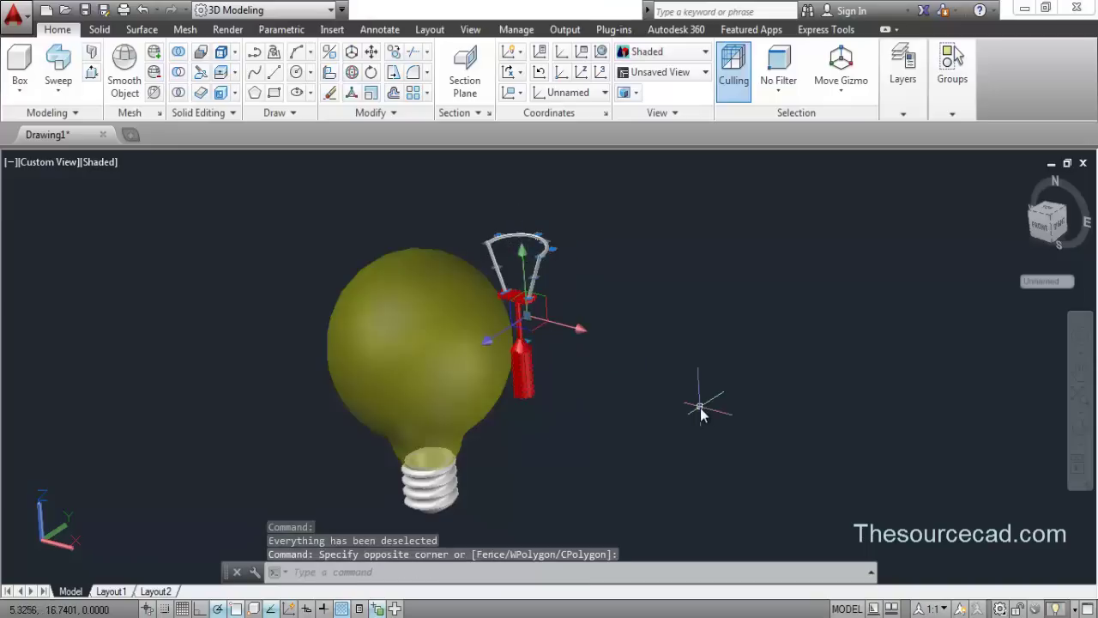
pyautogui.click(954, 79)
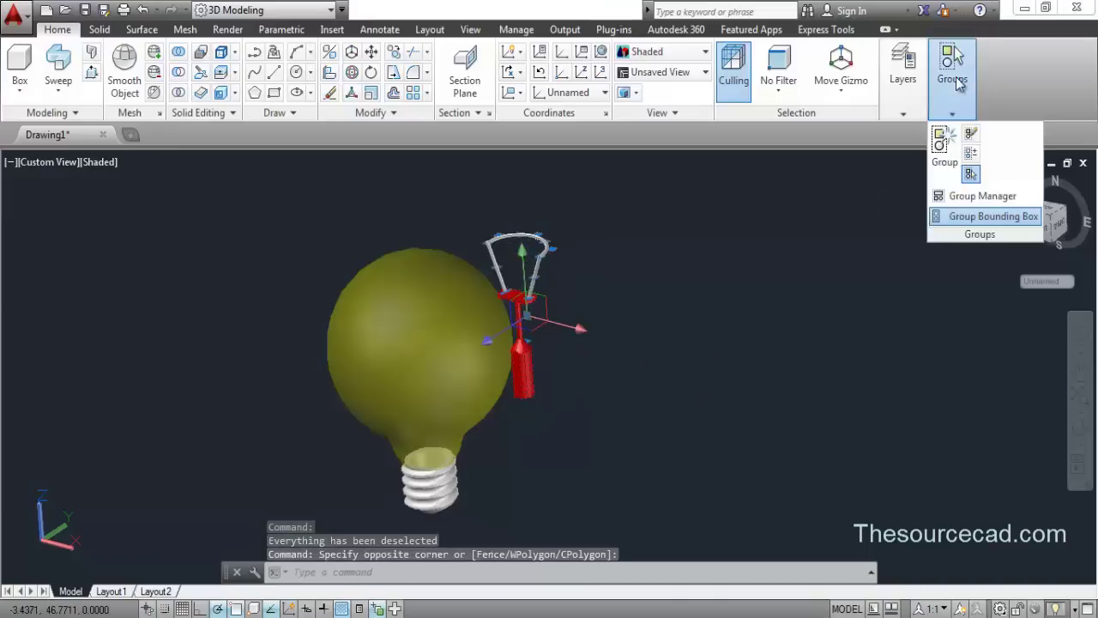
pyautogui.click(944, 144)
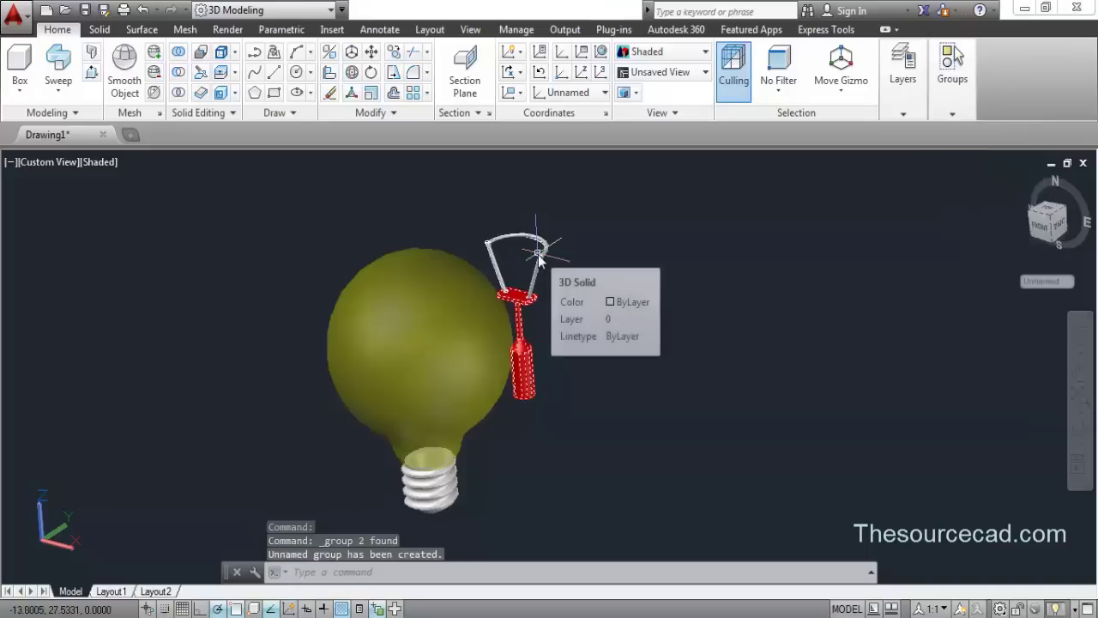
pyautogui.click(533, 281)
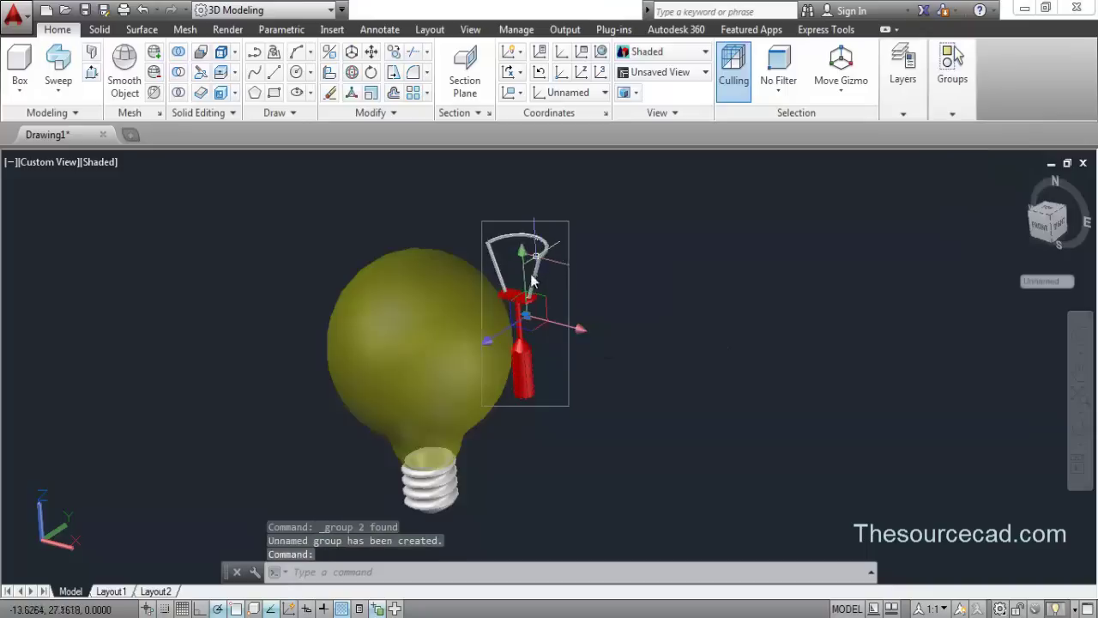
# Move the red stem group from the stem's lower end onto the threaded base's top centre, then orbit to view the bulb
pyautogui.click(372, 51)
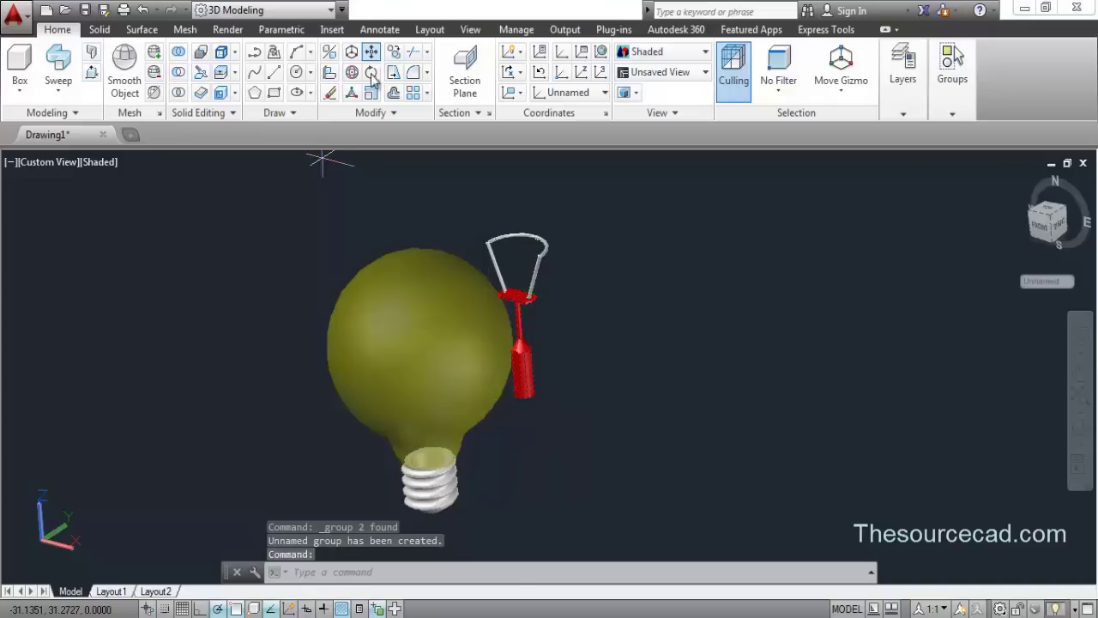
pyautogui.click(523, 393)
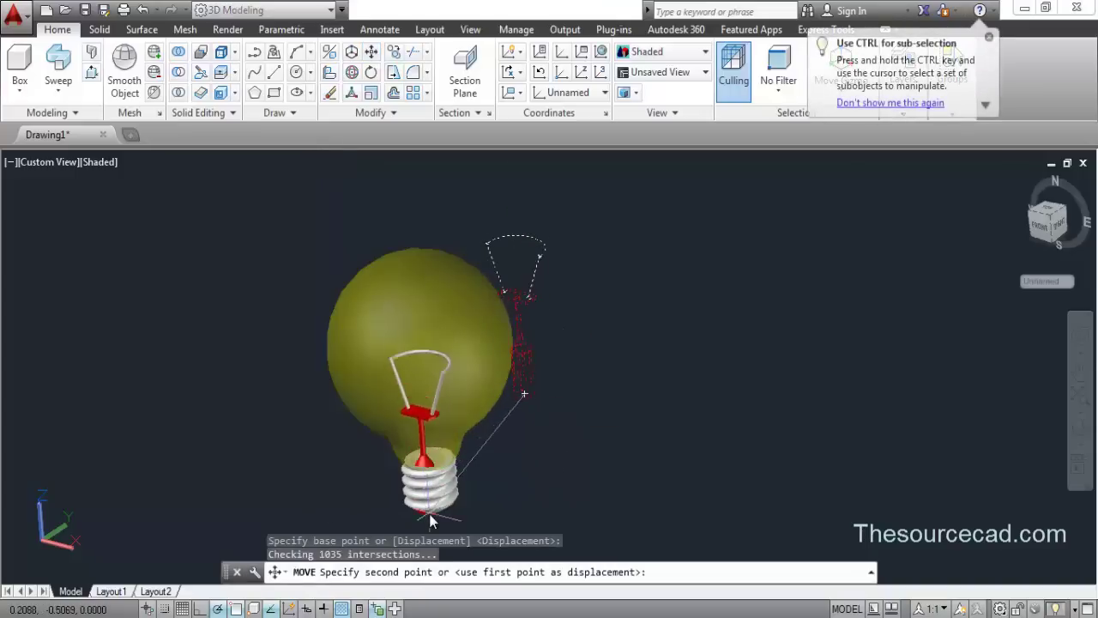
pyautogui.scroll(8, 432, 522)
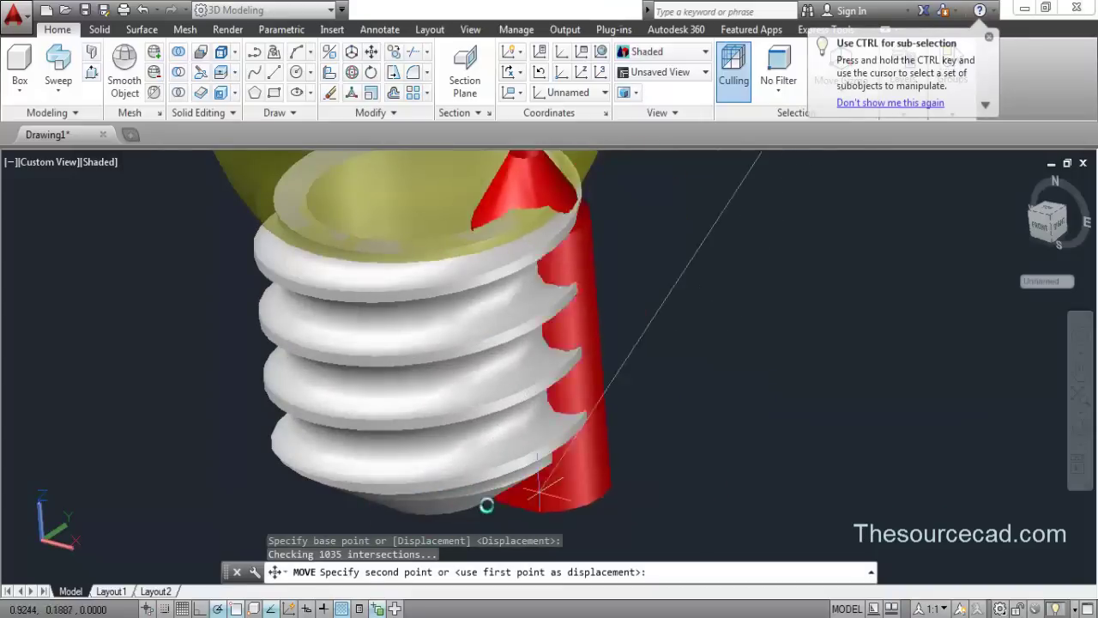
pyautogui.click(438, 487)
pyautogui.scroll(-4, 561, 402)
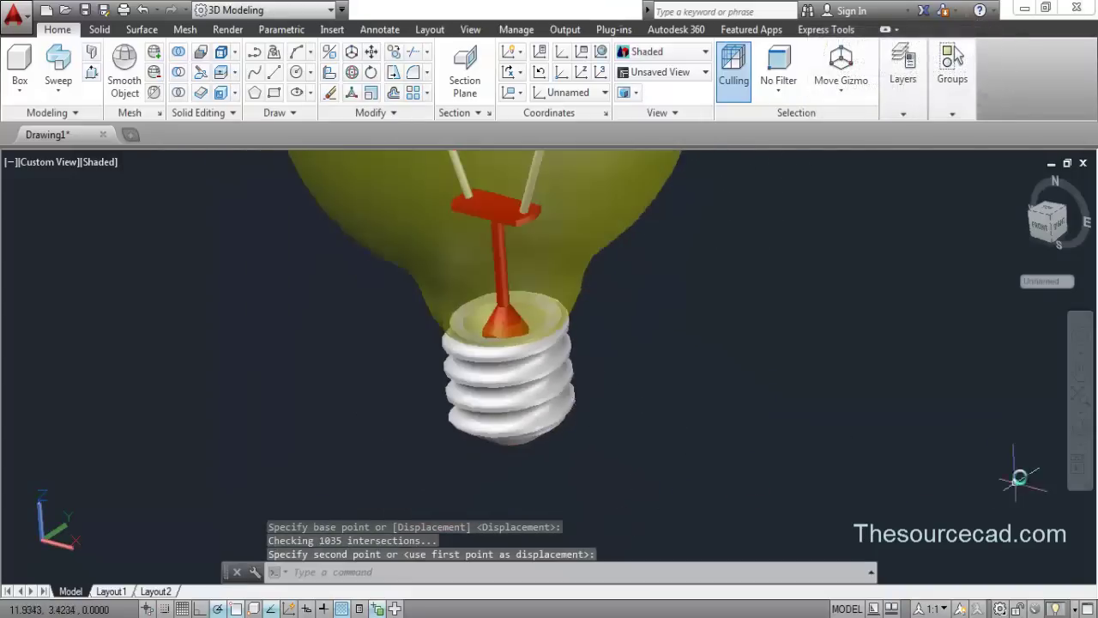
pyautogui.click(1076, 439)
pyautogui.moveTo(563, 454); pyautogui.dragTo(507, 378)
# Exit orbit and select the red stem solid inside the glass bulb
pyautogui.rightClick(673, 199)
pyautogui.click(691, 215)
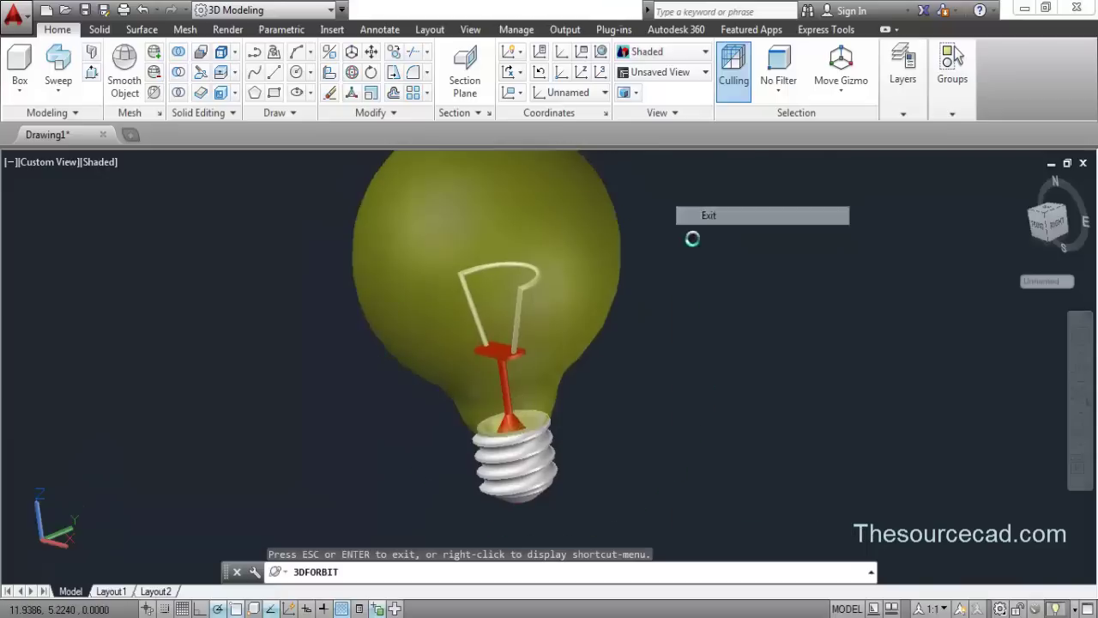
pyautogui.click(510, 367)
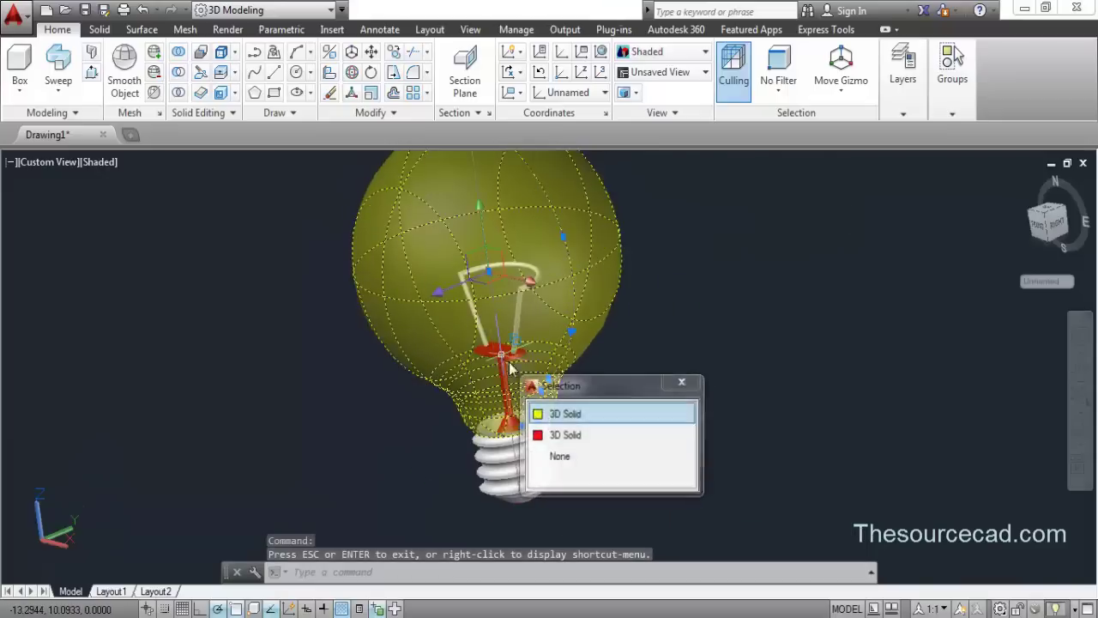
pyautogui.click(590, 435)
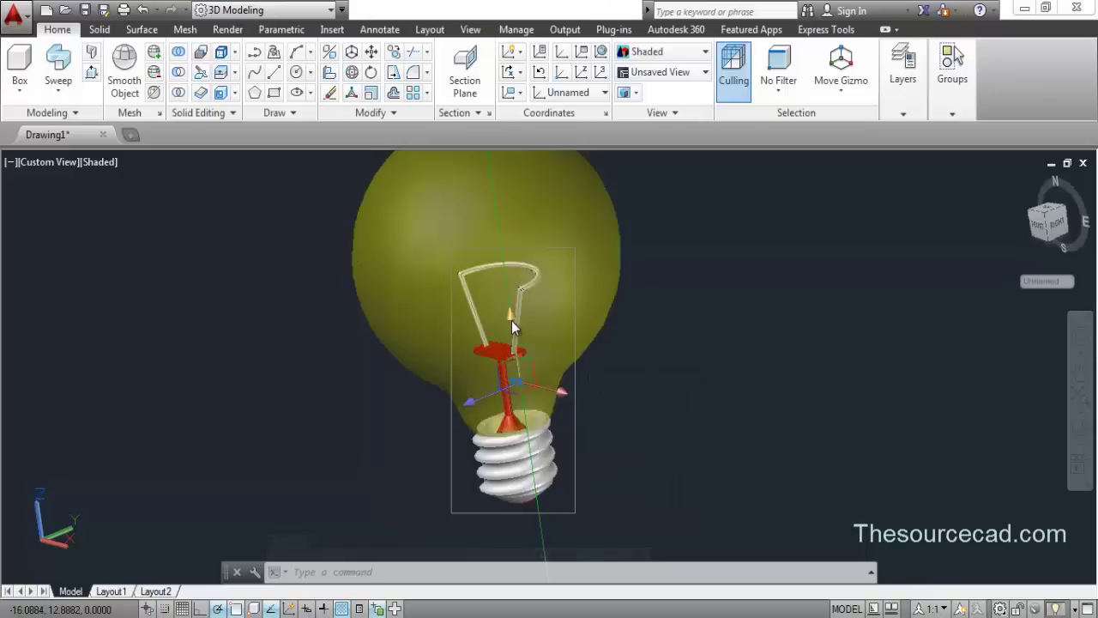
# With the Move Gizmo as the default manipulator, lift the stem assembly higher inside the bulb
pyautogui.click(845, 81)
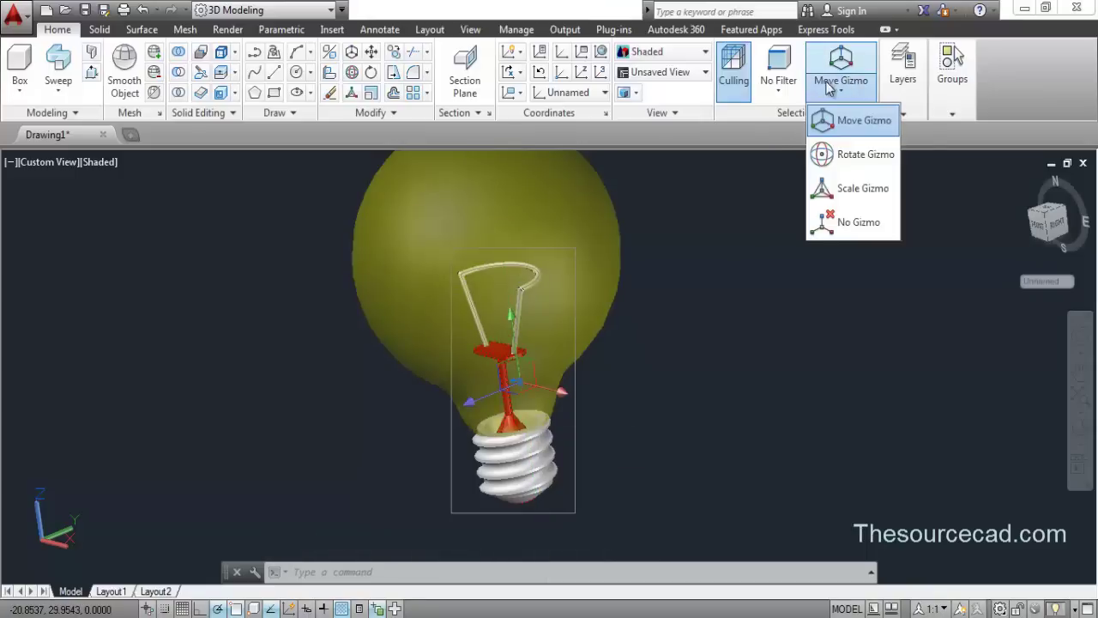
pyautogui.click(861, 121)
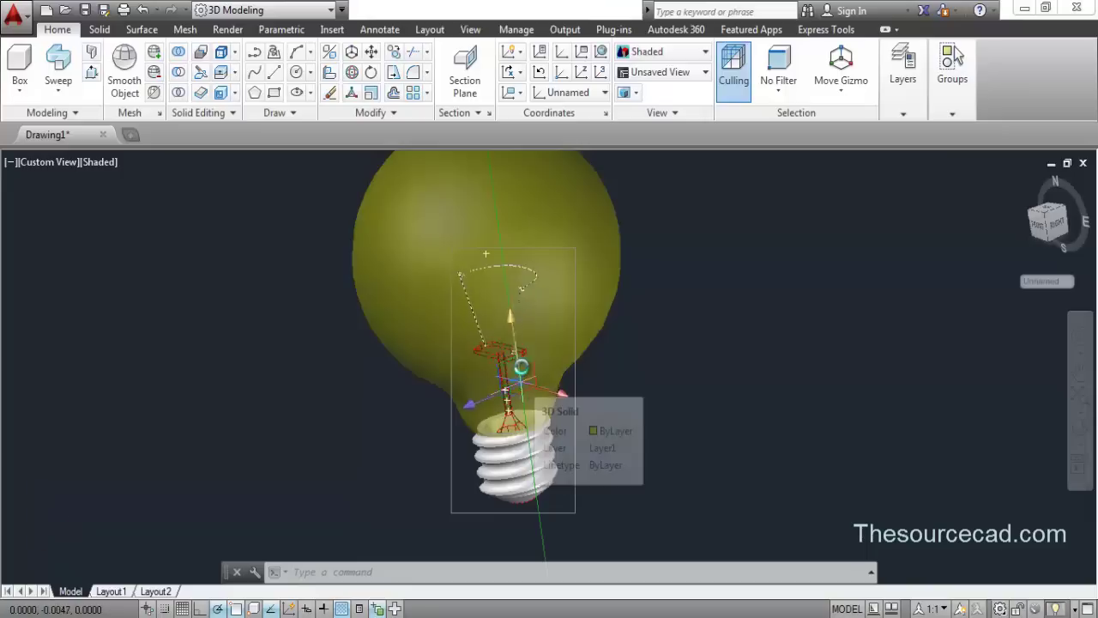
pyautogui.click(508, 317)
pyautogui.click(520, 343)
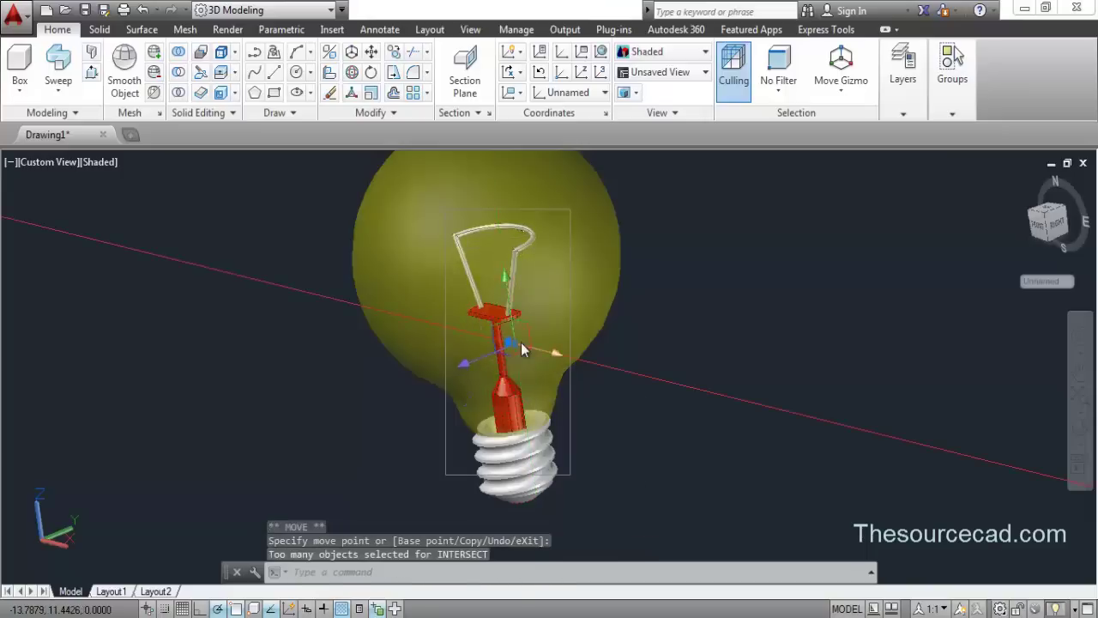
# Deselect everything and free-orbit to view the bulb from the top and front
pyautogui.rightClick(682, 273)
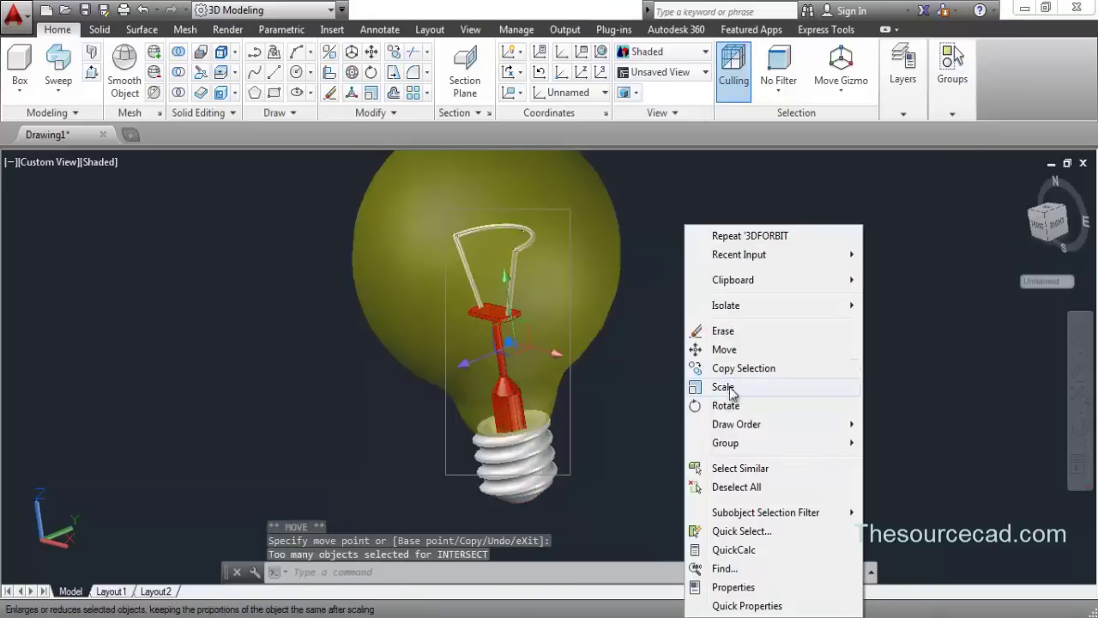
pyautogui.click(736, 486)
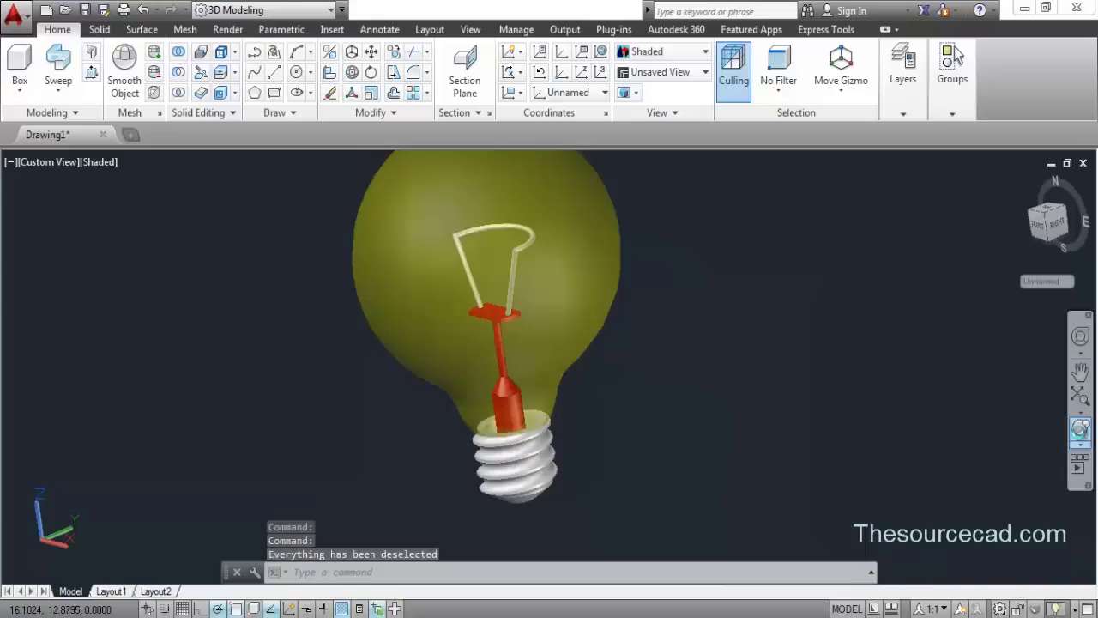
pyautogui.click(1081, 429)
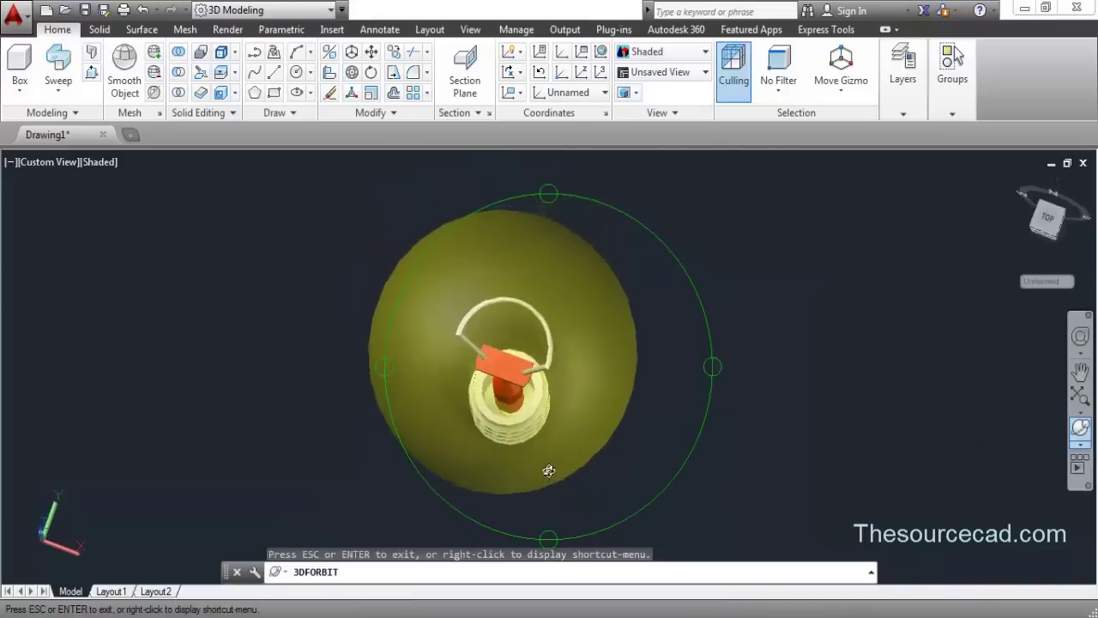